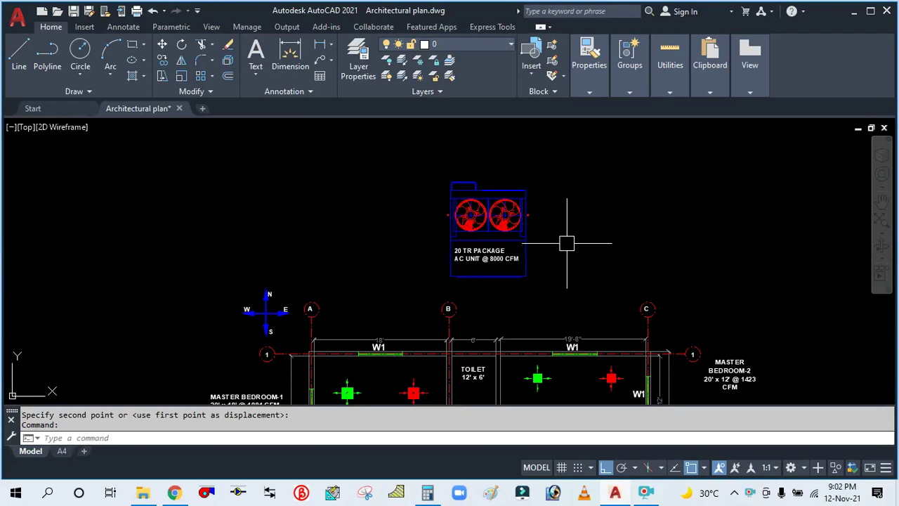
Look over the floor plan and the Heat load (HAP) folder, then return to AutoCAD
scroll(567, 243, "down", 4)
scroll(540, 343, "up", 2)
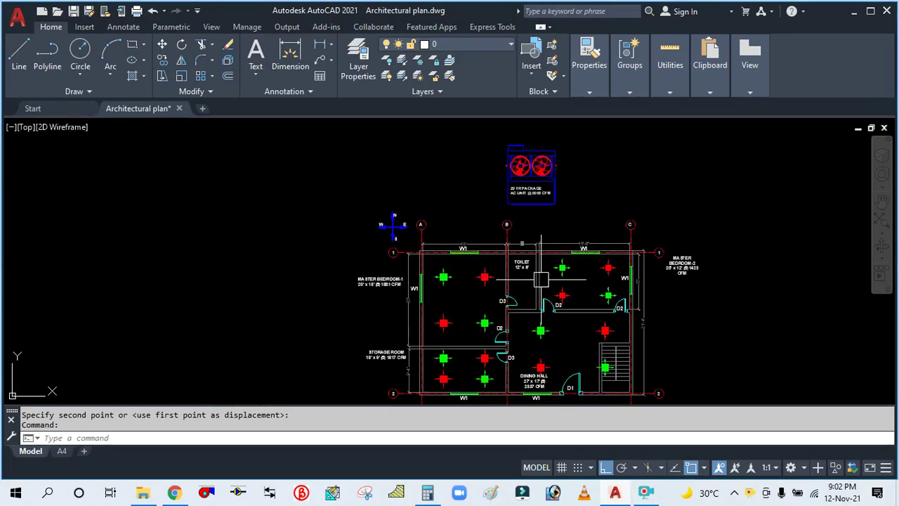
scroll(482, 327, "up", 2)
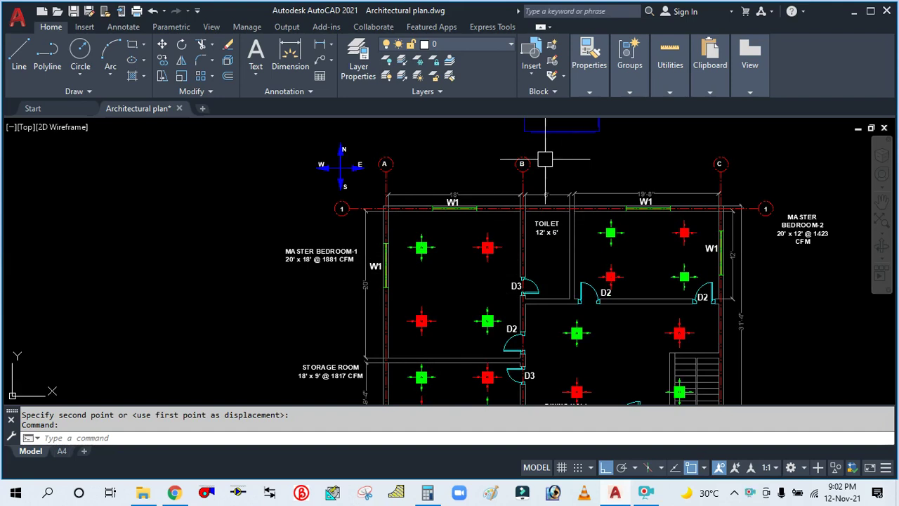
scroll(473, 224, "down", 2)
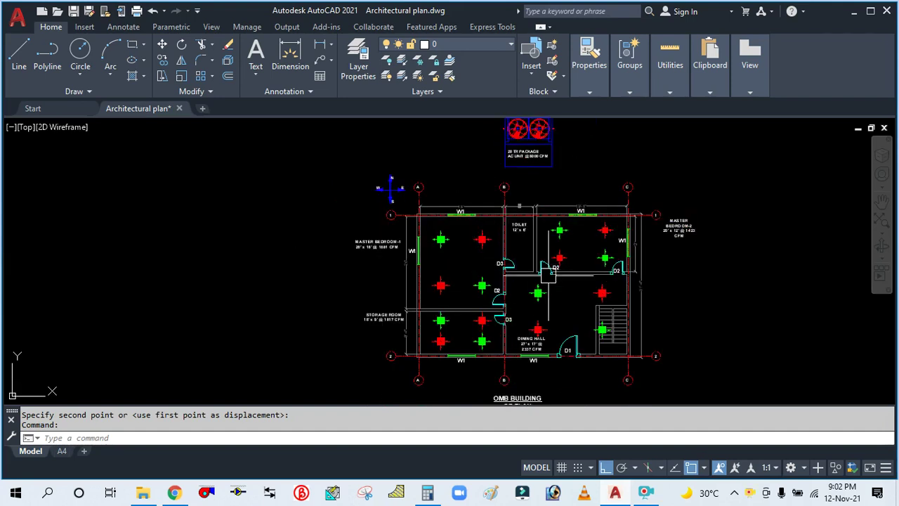
scroll(538, 169, "up", 2)
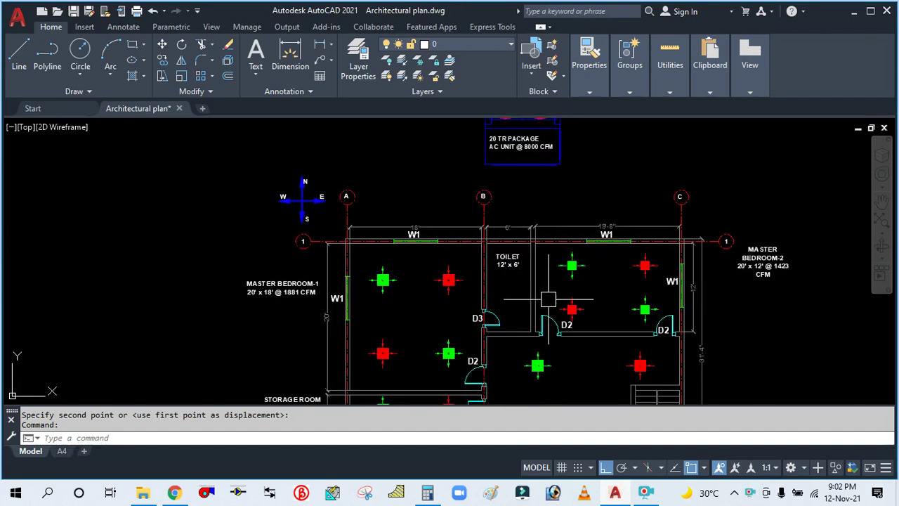
scroll(457, 261, "down", 2)
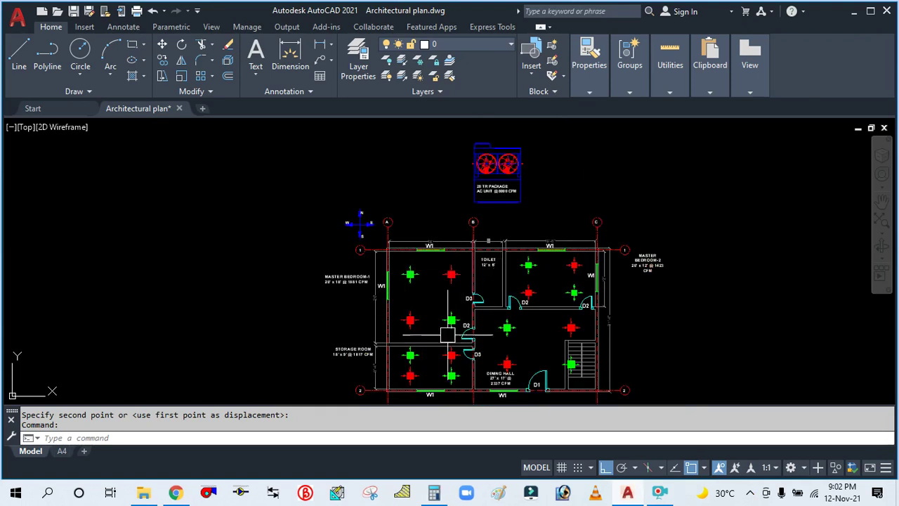
scroll(471, 330, "up", 2)
scroll(422, 267, "down", 3)
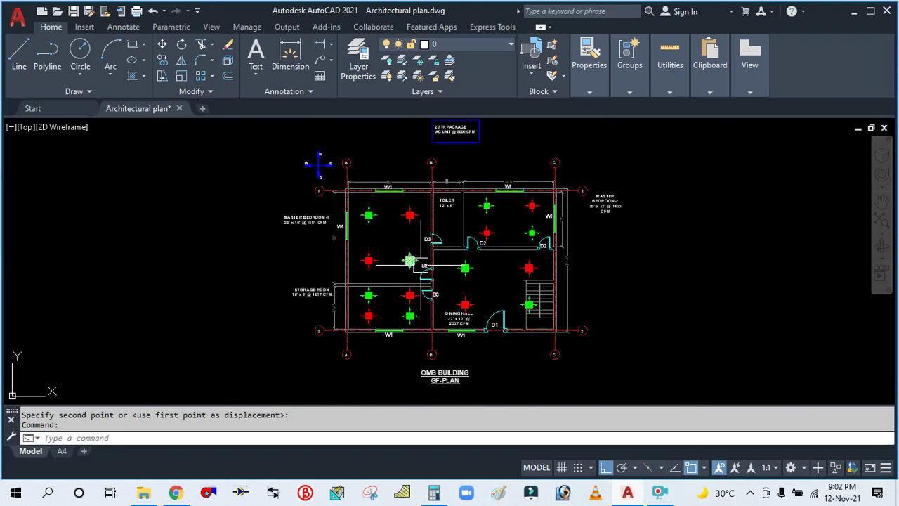
scroll(483, 264, "down", 1)
scroll(464, 186, "up", 3)
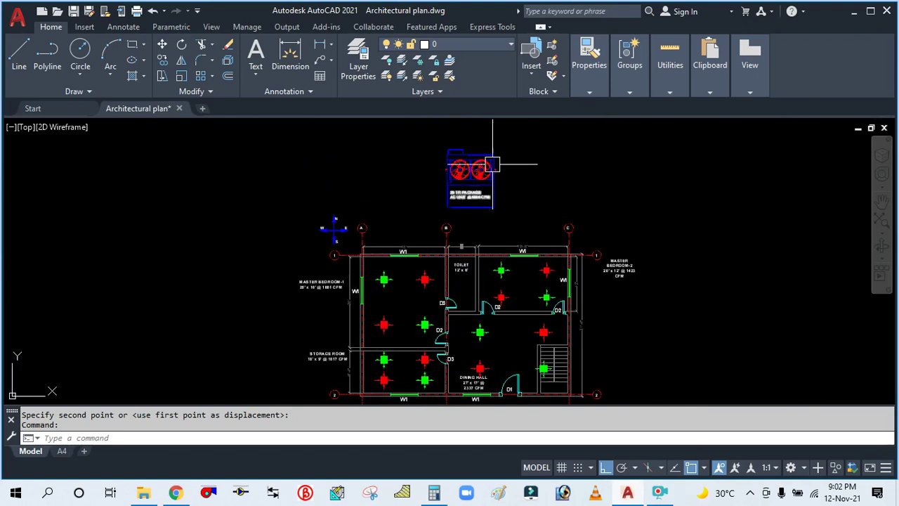
scroll(429, 211, "up", 4)
scroll(436, 267, "down", 5)
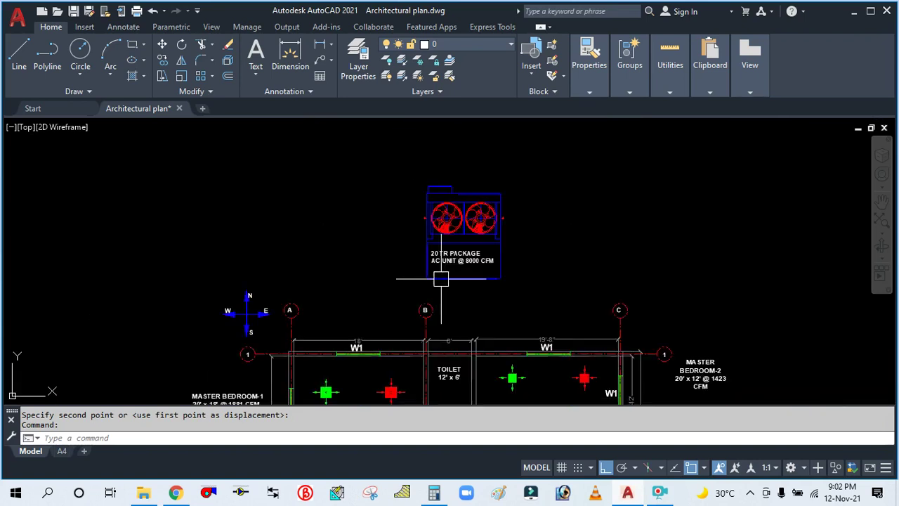
scroll(419, 203, "up", 3)
scroll(419, 204, "down", 1)
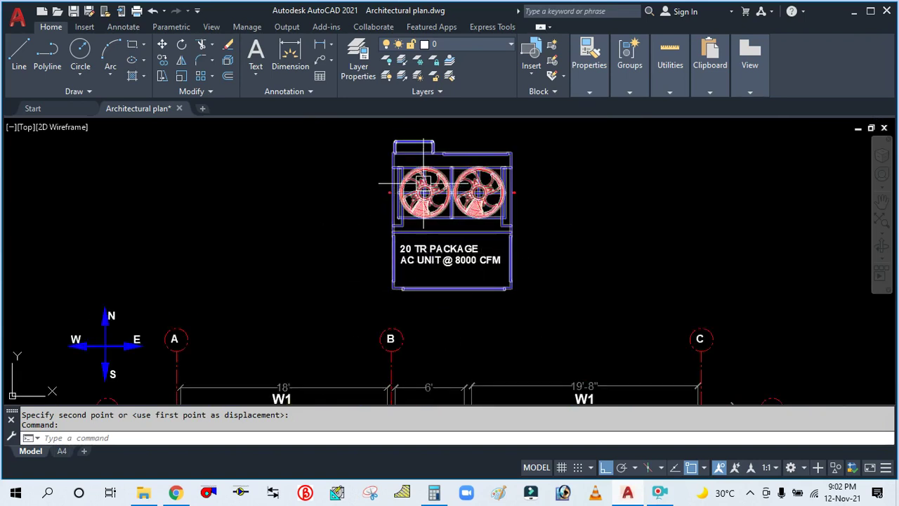
scroll(405, 225, "up", 4)
scroll(423, 243, "down", 3)
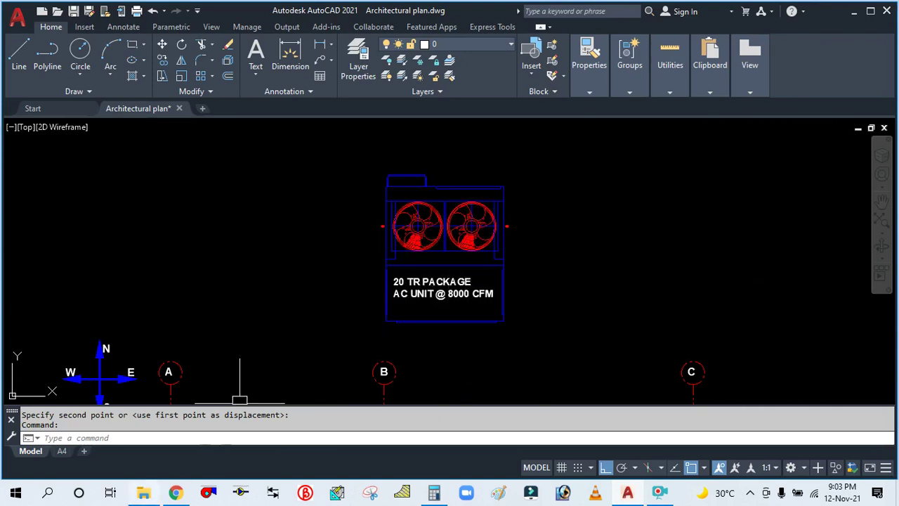
left_click(144, 495)
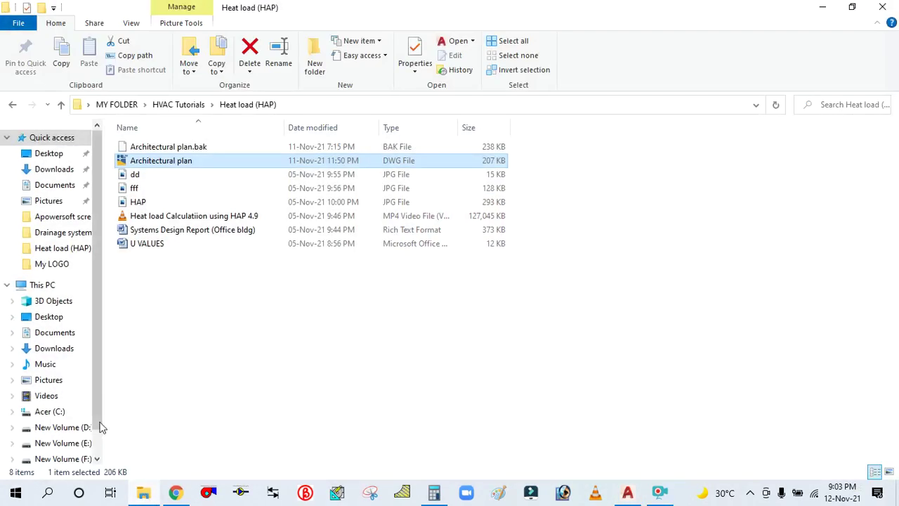
key("alt+Tab")
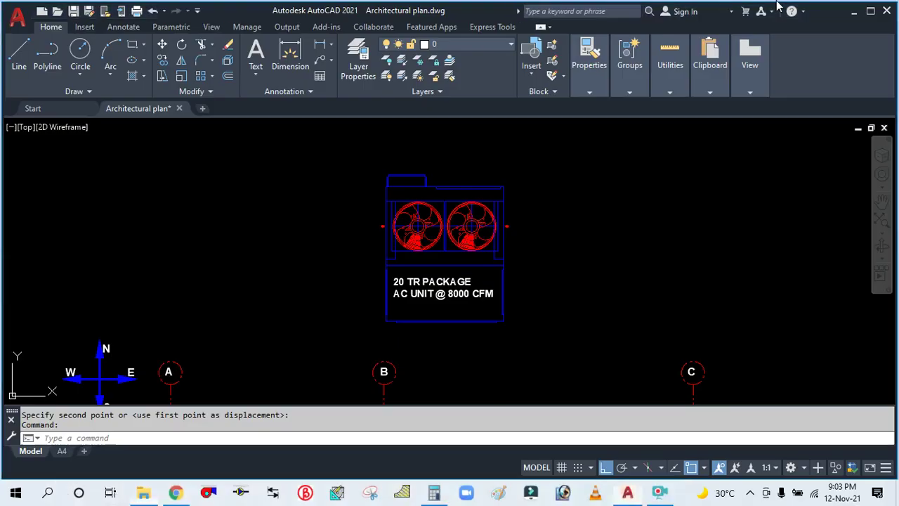
From This PC, browse the F: drive to AMTC FILES › Projects
left_click(857, 12)
double_click(28, 28)
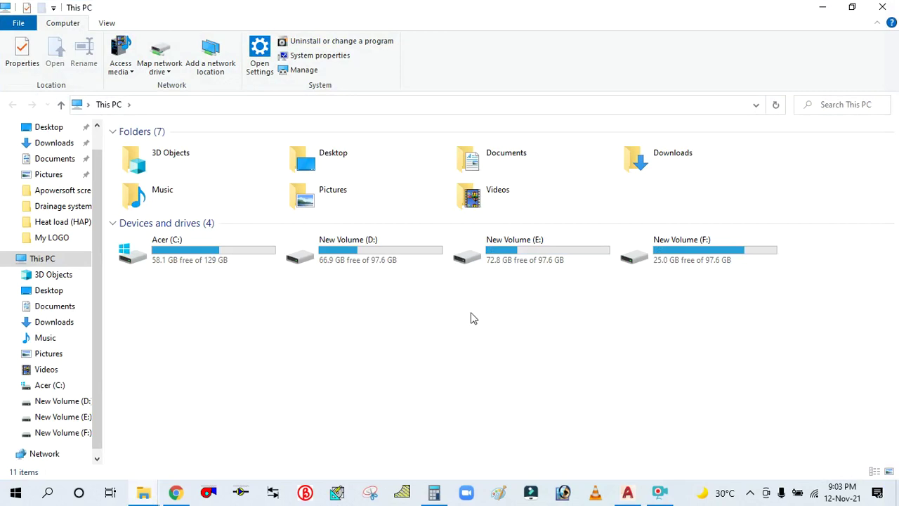
double_click(630, 261)
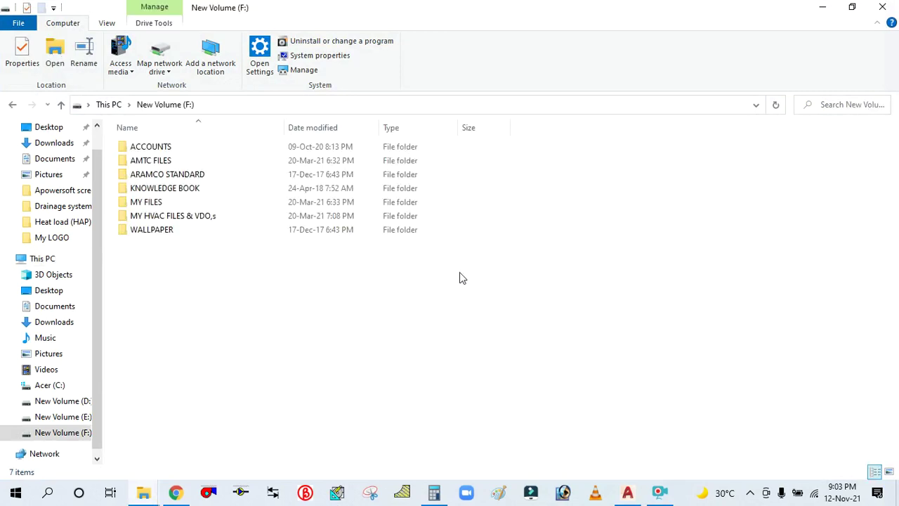
double_click(152, 221)
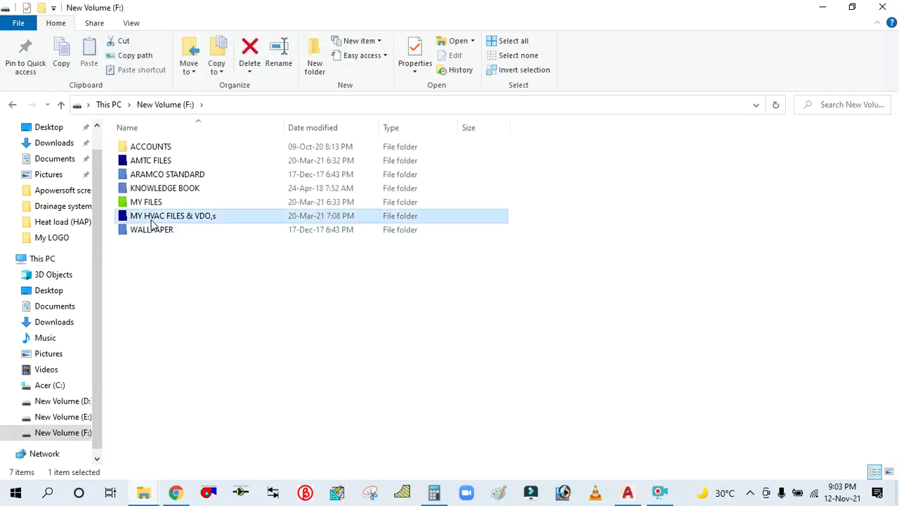
left_click(60, 105)
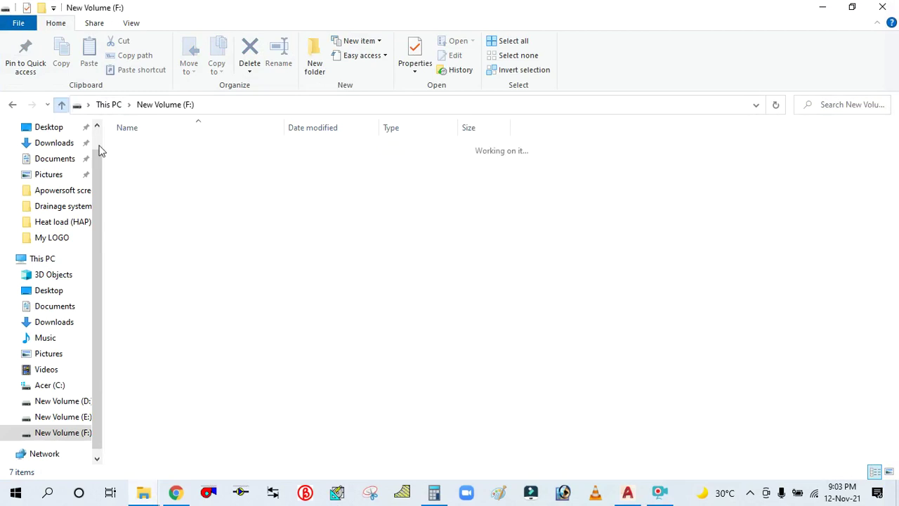
double_click(151, 161)
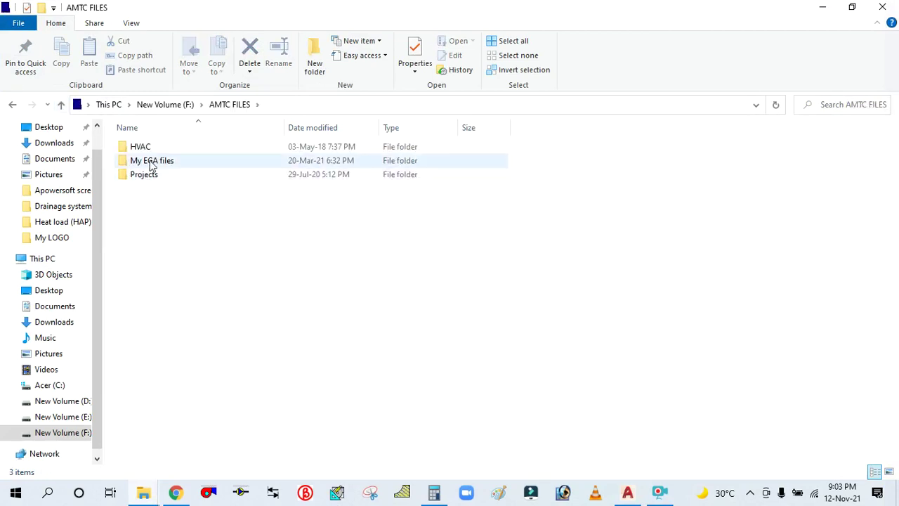
left_click(144, 178)
double_click(144, 178)
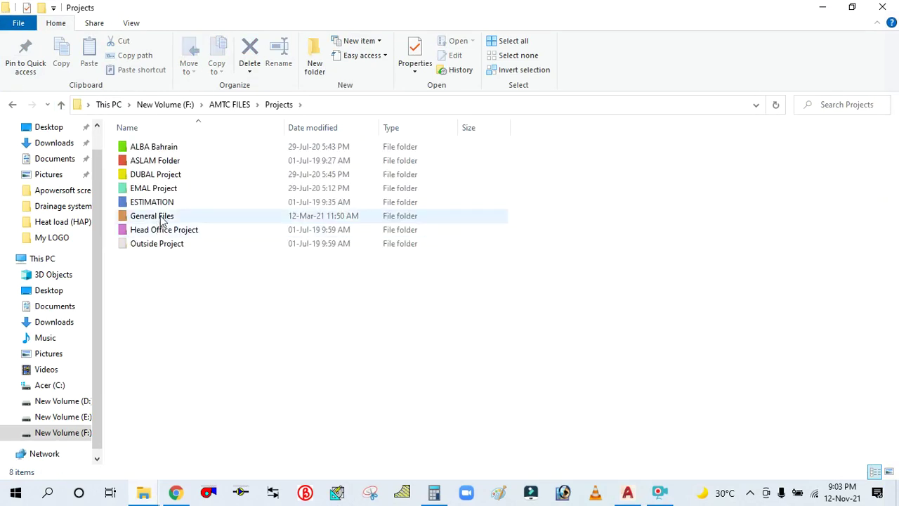
Open DUBAL Project › JOB IN HAND › J1480 Phase-5 AC Replacement Project › Engineering › Submittals
left_click(153, 176)
double_click(153, 175)
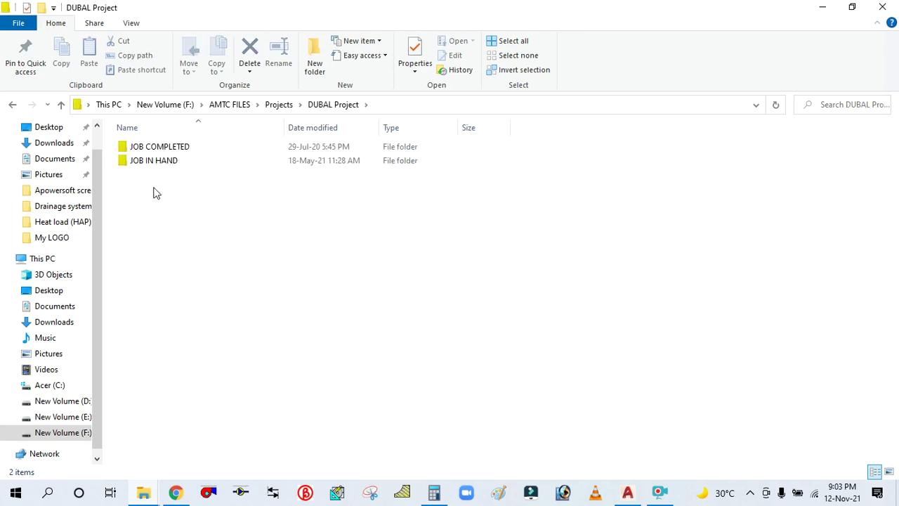
double_click(153, 163)
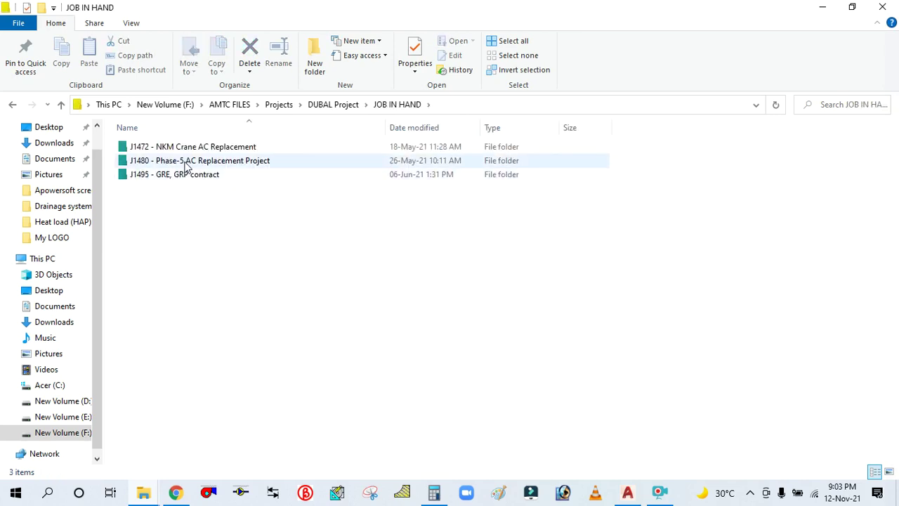
left_click(182, 160)
double_click(183, 160)
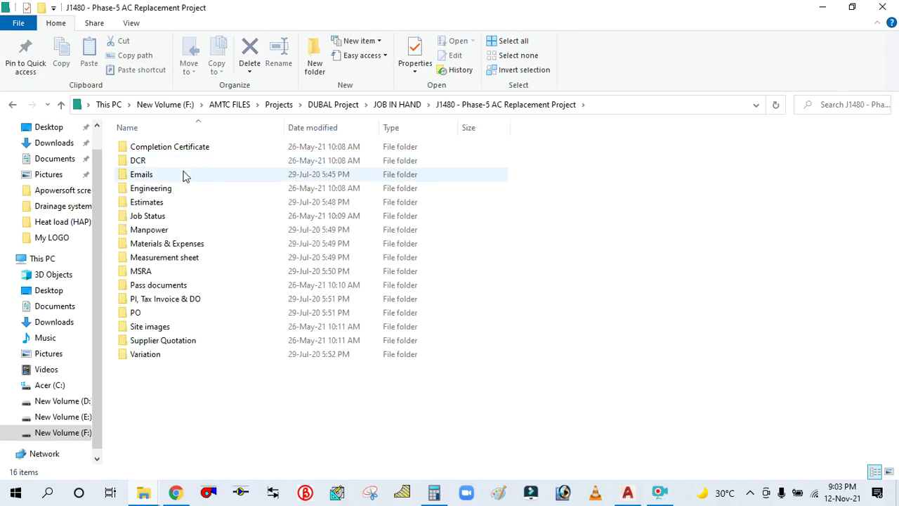
double_click(150, 190)
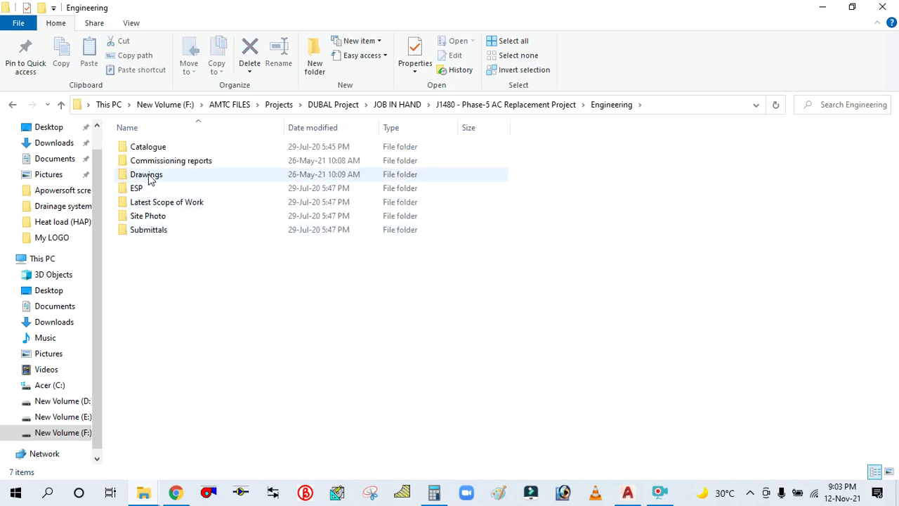
double_click(150, 229)
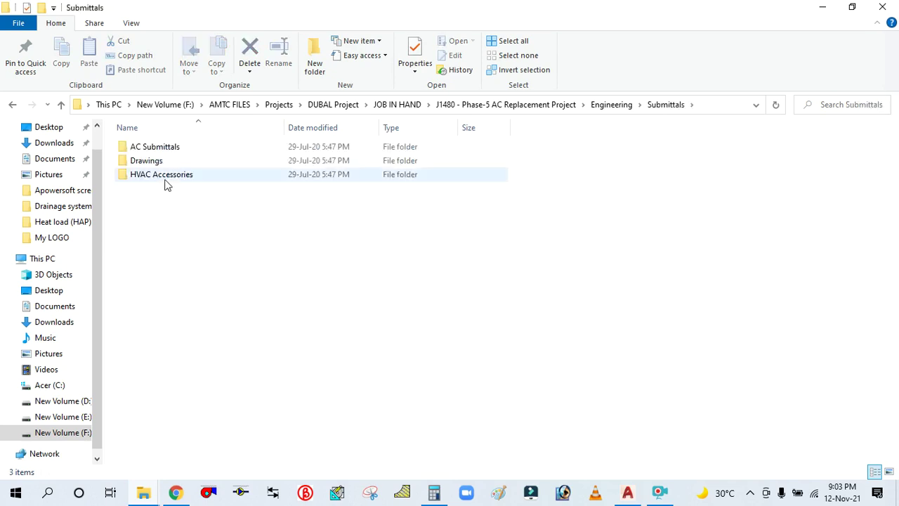
Open Revised final selections.pdf from AC Submittals › SKM › Package
double_click(151, 147)
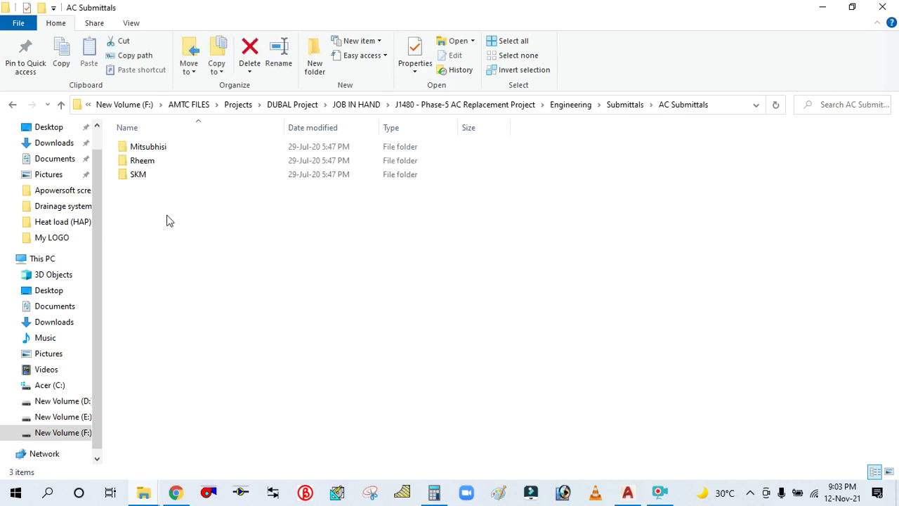
double_click(148, 177)
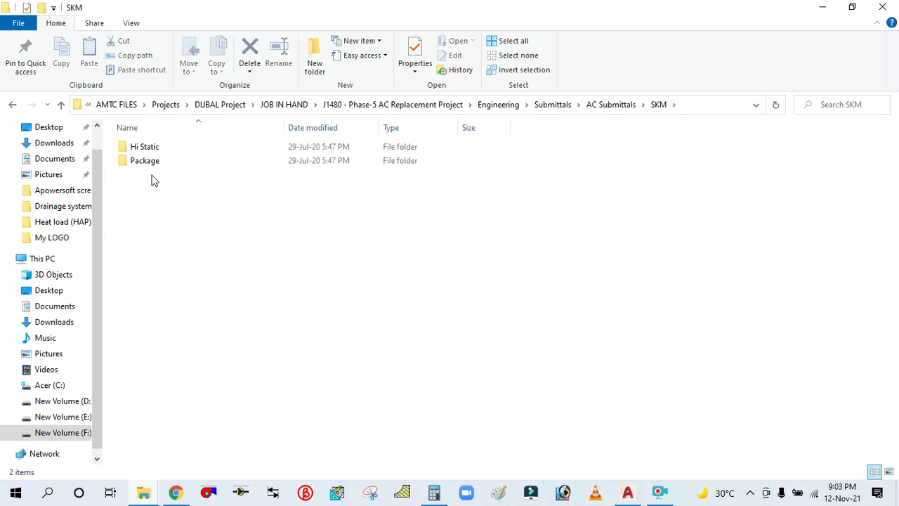
double_click(149, 163)
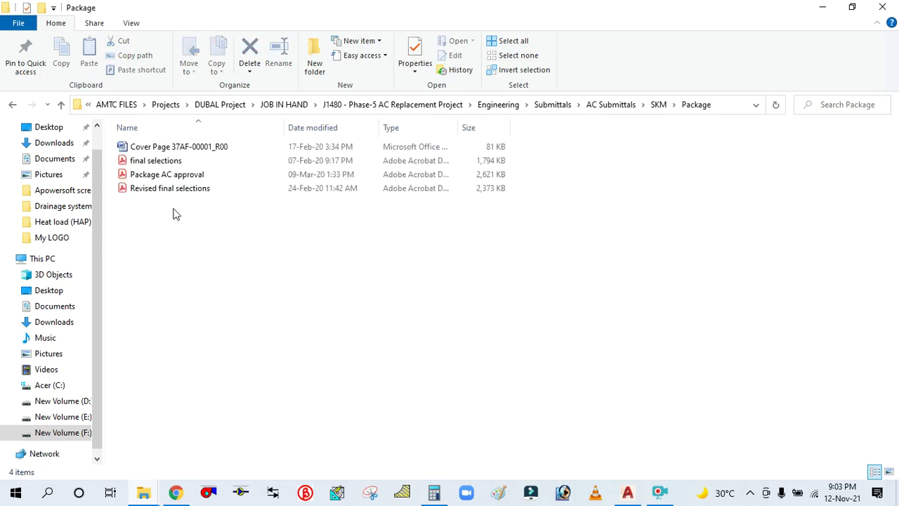
left_click(169, 189)
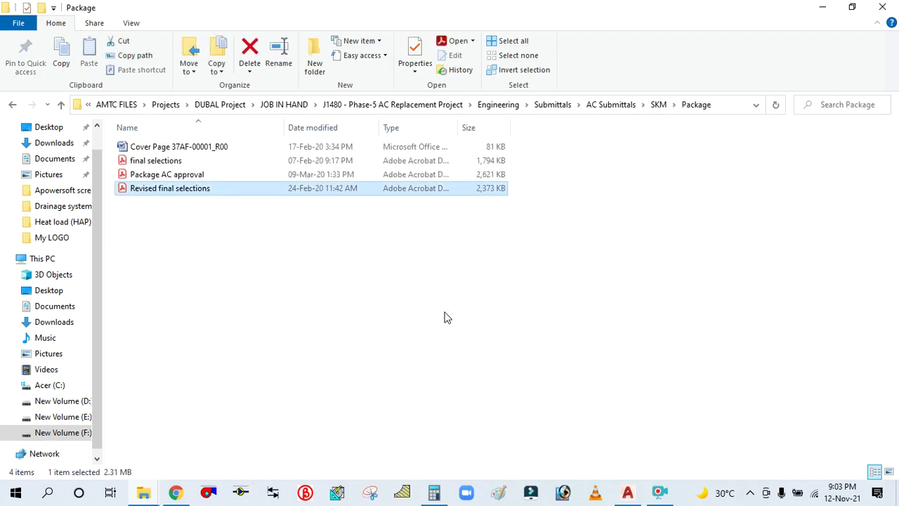
key("Return")
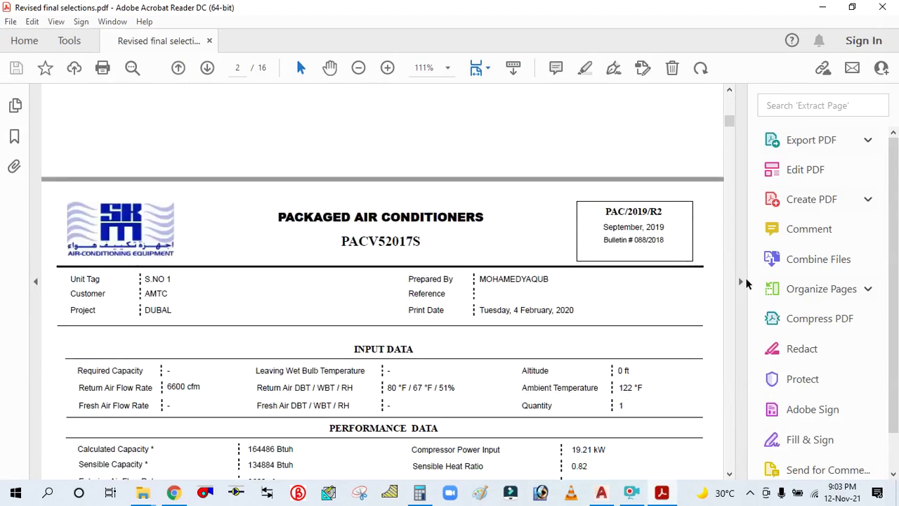
Hide the tools pane and scroll the selections PDF down to the page 4 fan chart
left_click(741, 281)
scroll(614, 283, "down", 15)
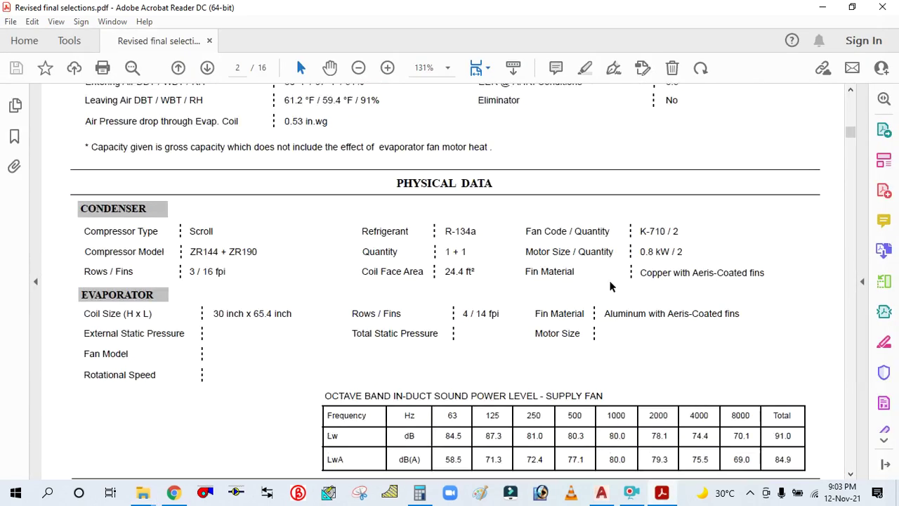
scroll(614, 283, "down", 3, "ctrl")
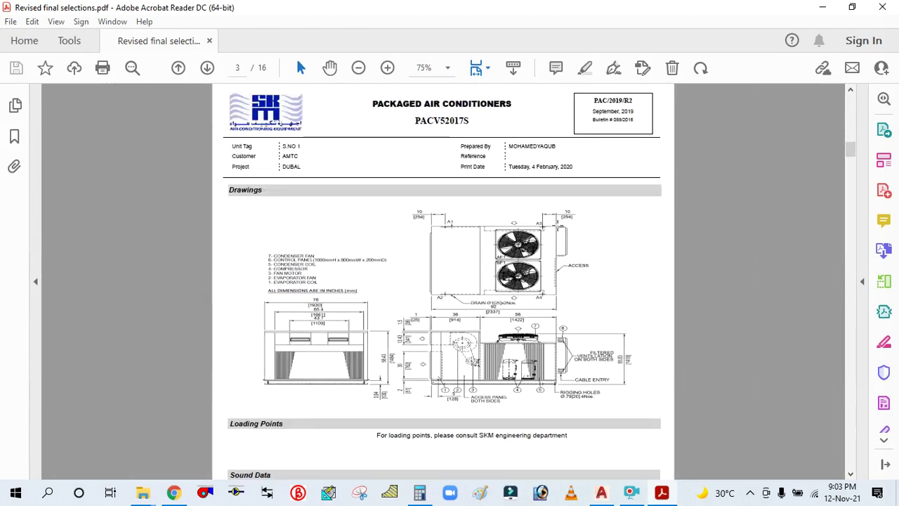
scroll(558, 284, "down", 8)
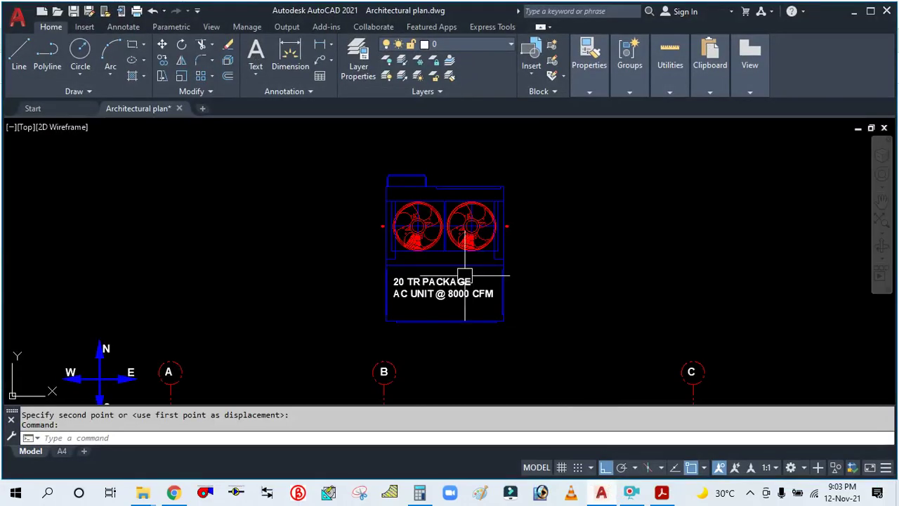
scroll(465, 275, "down", 8)
scroll(392, 270, "up", 3)
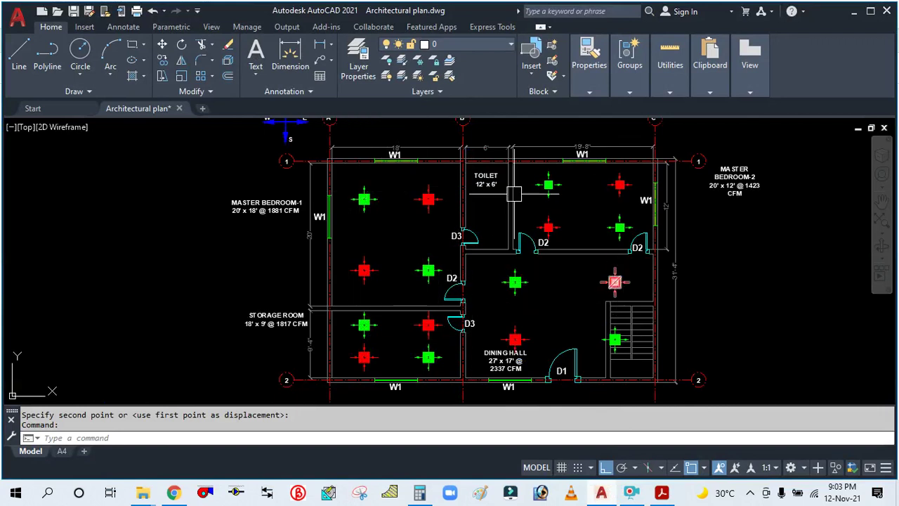
Start a Calculator sum with the first airflow, 2,000
scroll(362, 267, "up", 4)
scroll(366, 272, "down", 2)
scroll(367, 272, "down", 2)
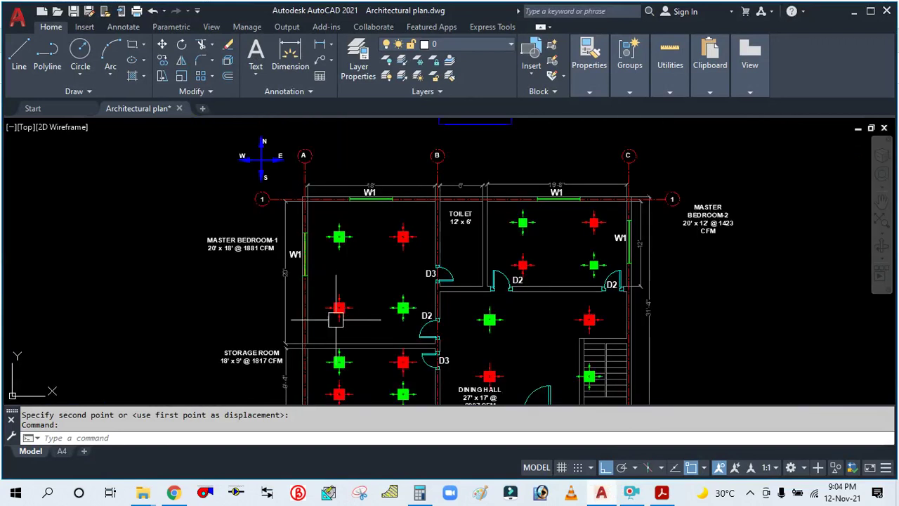
left_click(420, 494)
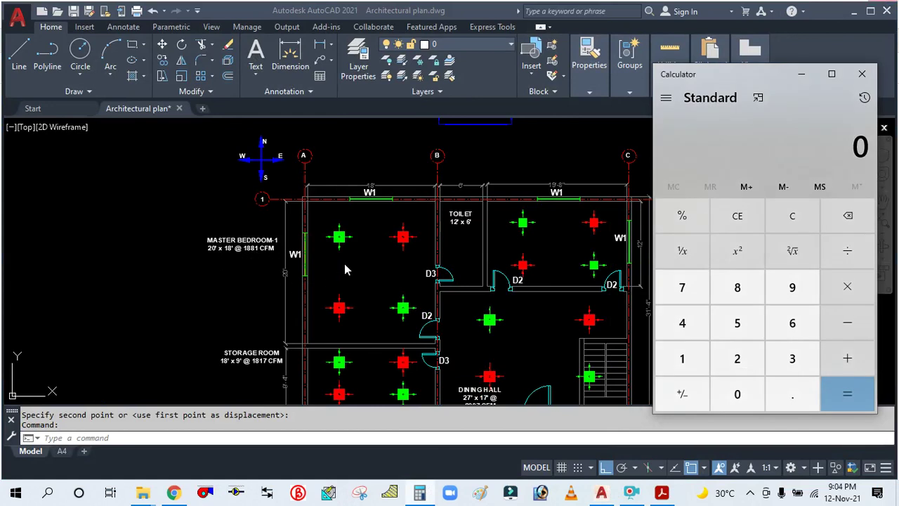
left_click(682, 358)
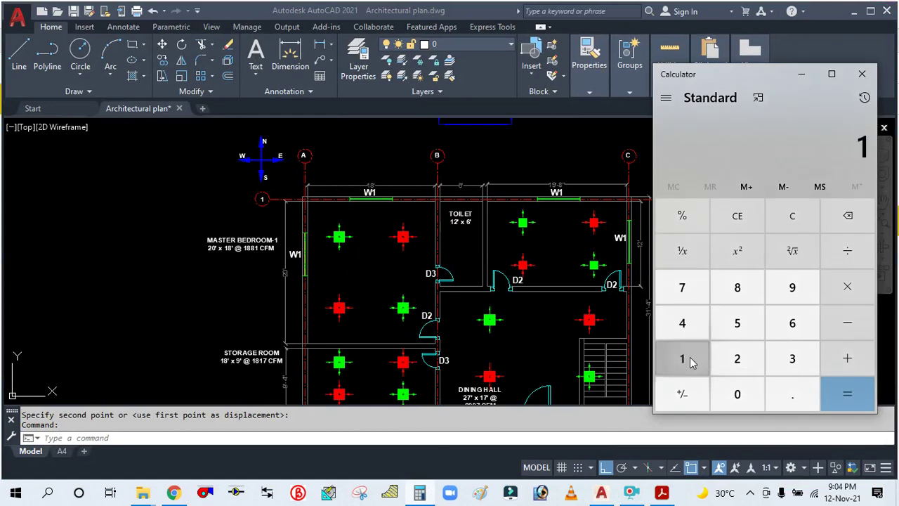
left_click(737, 288)
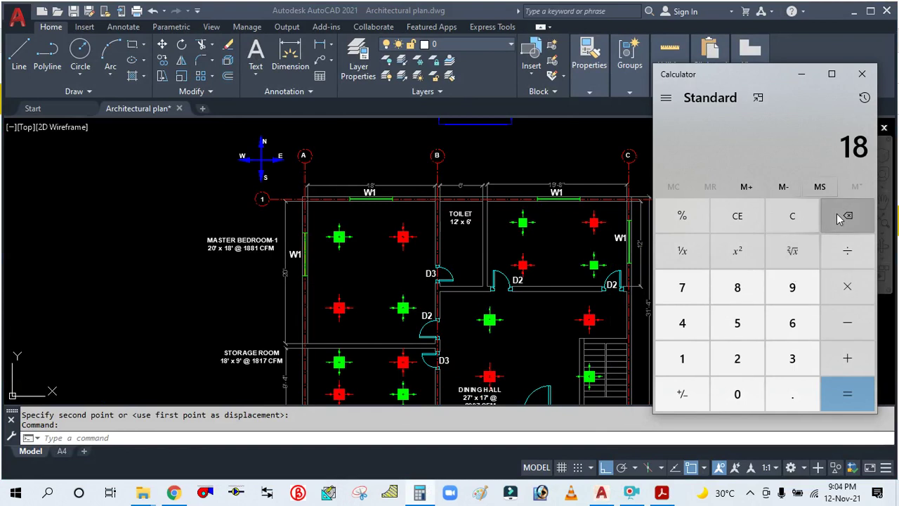
left_click(847, 215)
left_click(848, 215)
left_click(735, 358)
left_click(737, 393)
left_click(738, 393)
left_click(738, 393)
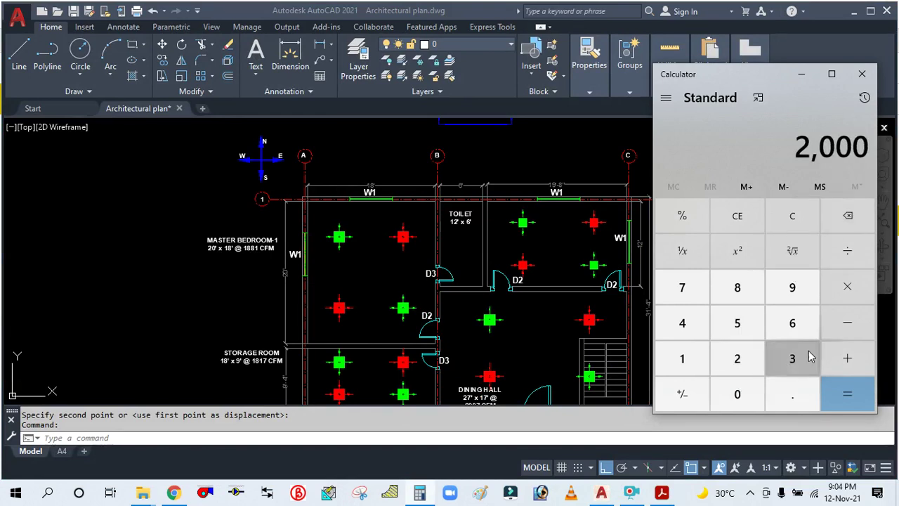
left_click(843, 358)
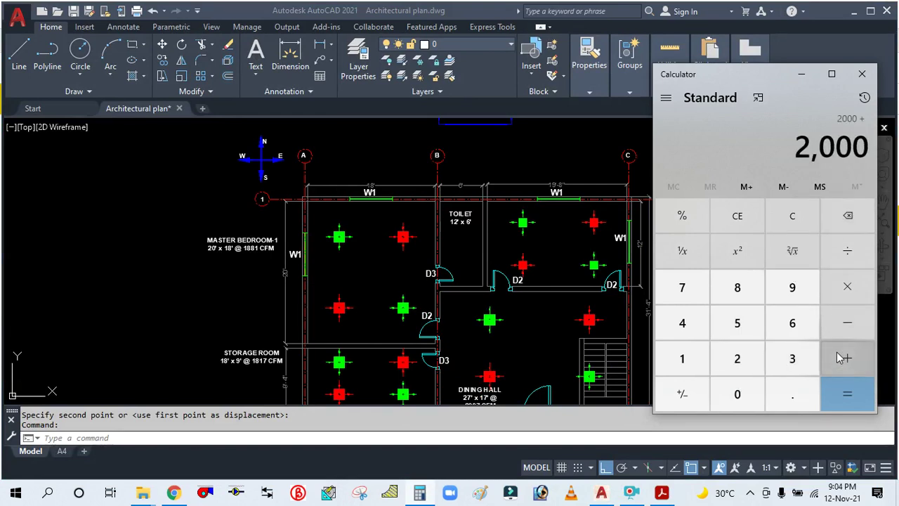
Check the floor plan, then add 1,500 to the running total
left_click(477, 257)
scroll(582, 251, "up", 3)
scroll(582, 232, "down", 3)
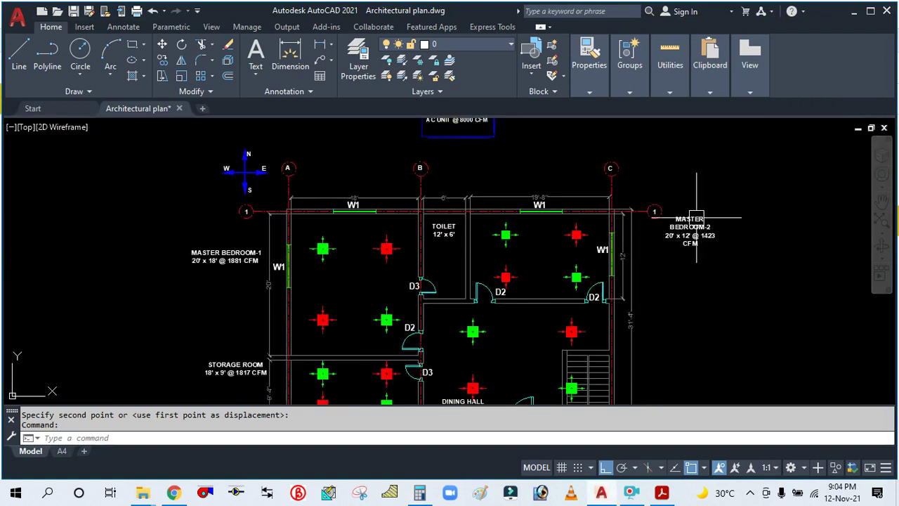
scroll(699, 232, "up", 4)
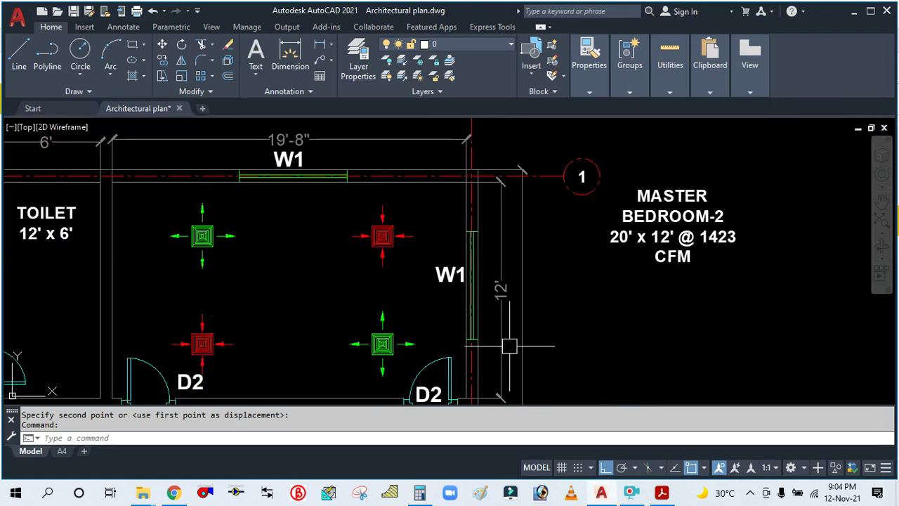
left_click(429, 492)
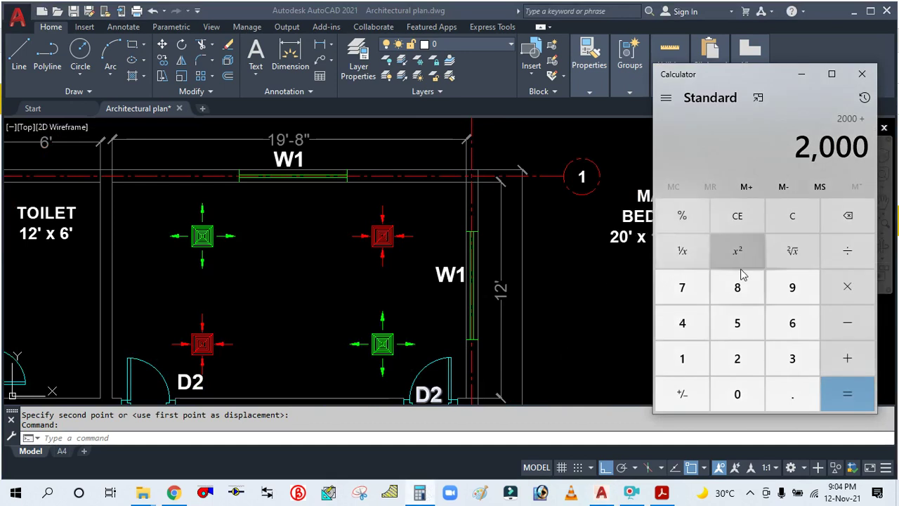
left_click(691, 367)
left_click(739, 322)
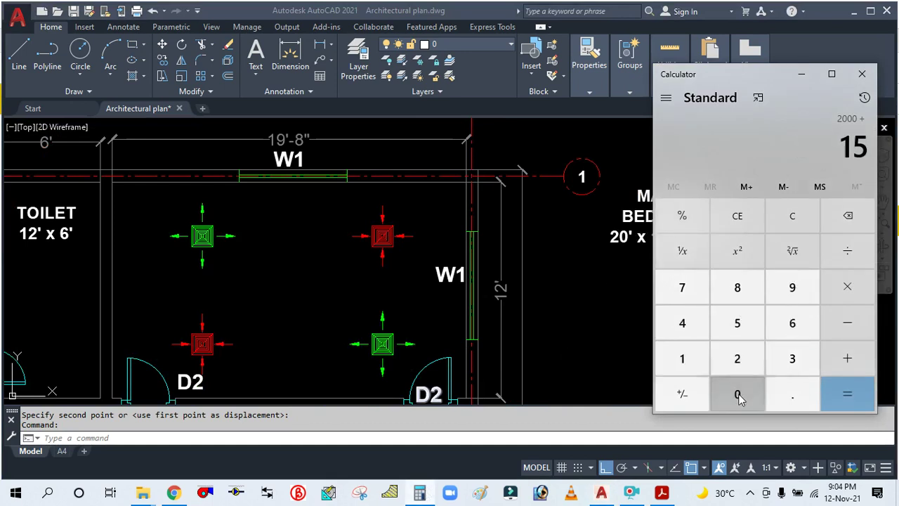
double_click(741, 392)
left_click(847, 359)
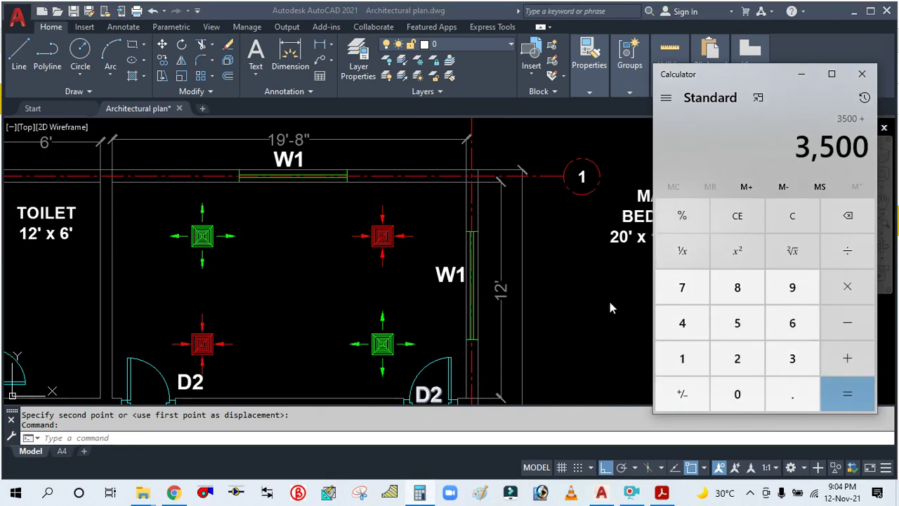
Check the plan again and add 2,400, bringing the total to 5,900
left_click(611, 306)
scroll(626, 235, "down", 5)
scroll(527, 319, "up", 5)
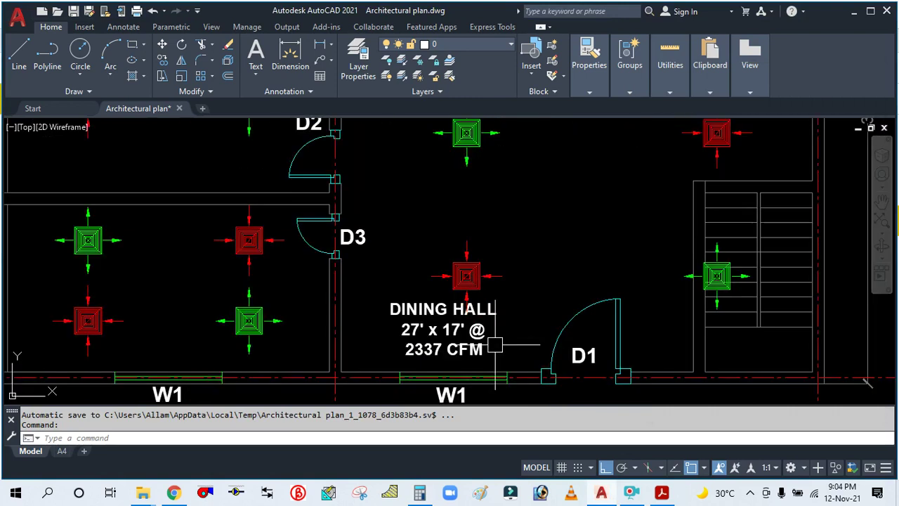
left_click(419, 494)
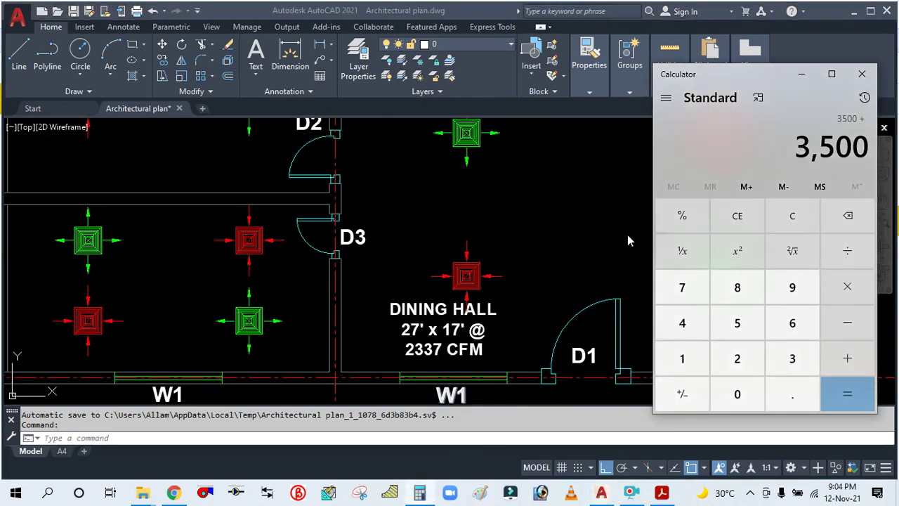
left_click(729, 361)
left_click(683, 287)
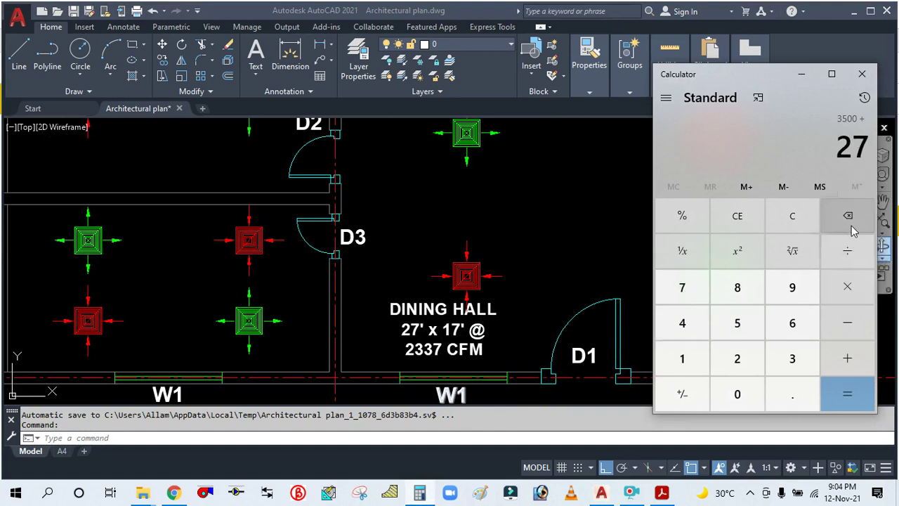
left_click(850, 224)
left_click(696, 323)
left_click(736, 393)
left_click(736, 393)
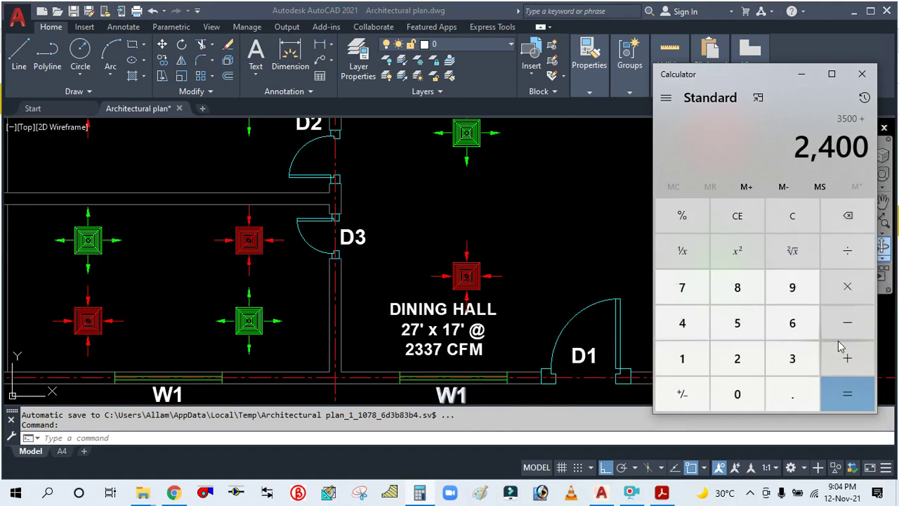
left_click(847, 358)
Add the last airflow, 2,000, for a total of 7,900
scroll(559, 259, "down", 4)
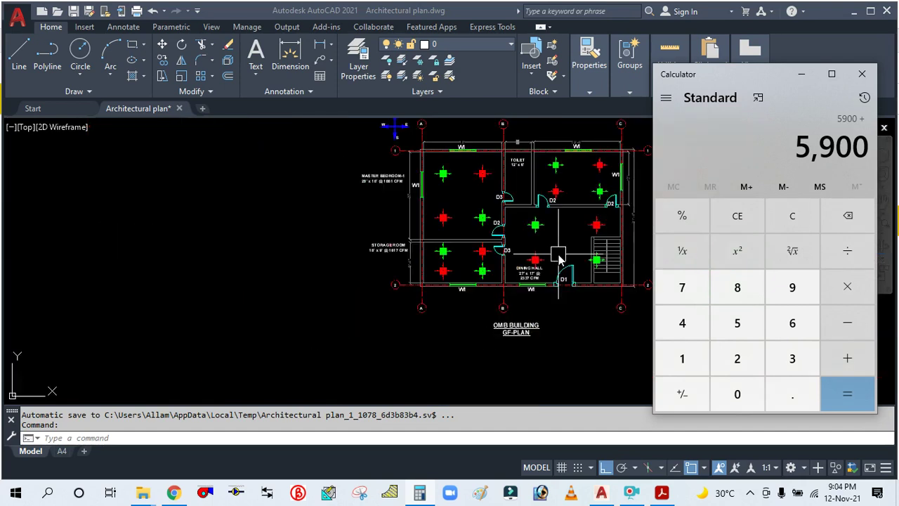
scroll(375, 252, "up", 5)
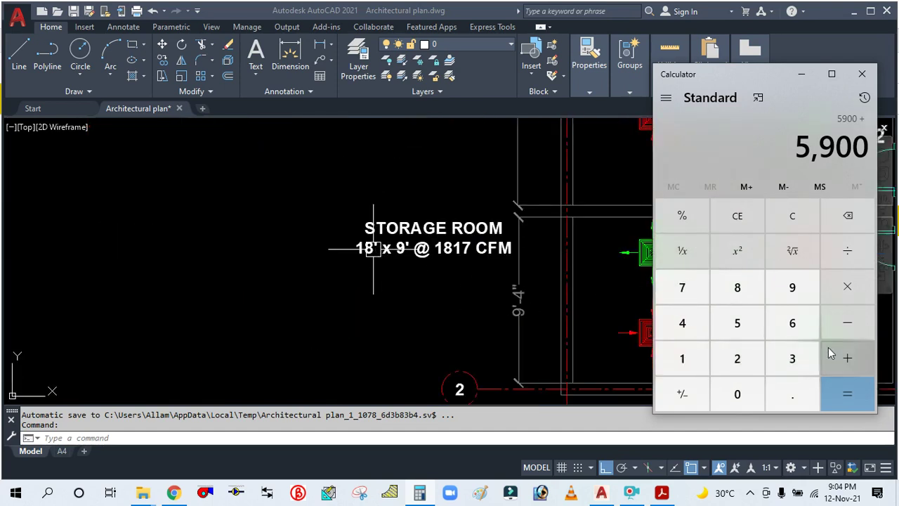
left_click(741, 359)
double_click(746, 389)
left_click(746, 385)
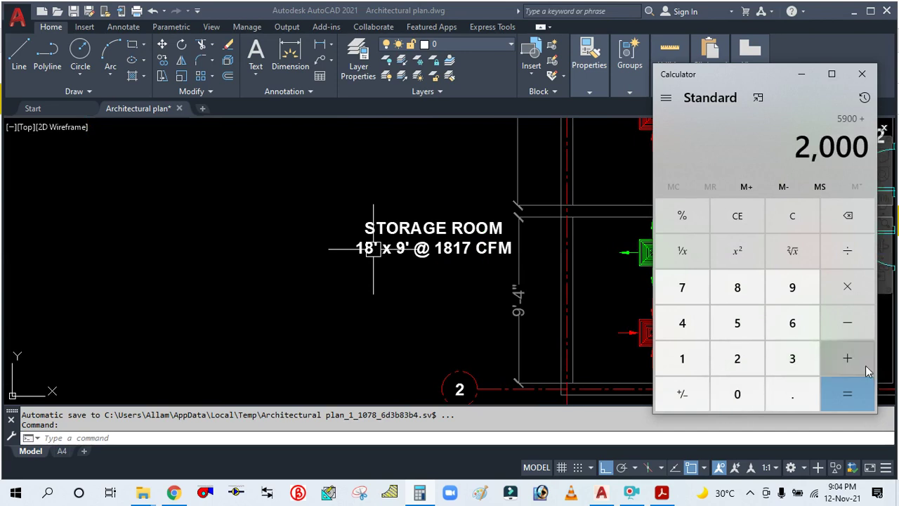
left_click(834, 390)
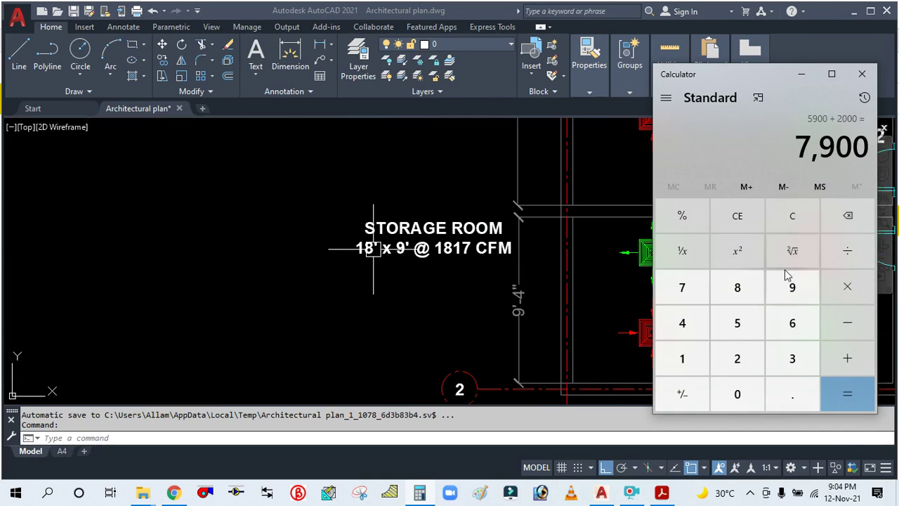
Divide 7,900 by 400 to get 19.75 and minimize Calculator
left_click(853, 251)
left_click(698, 321)
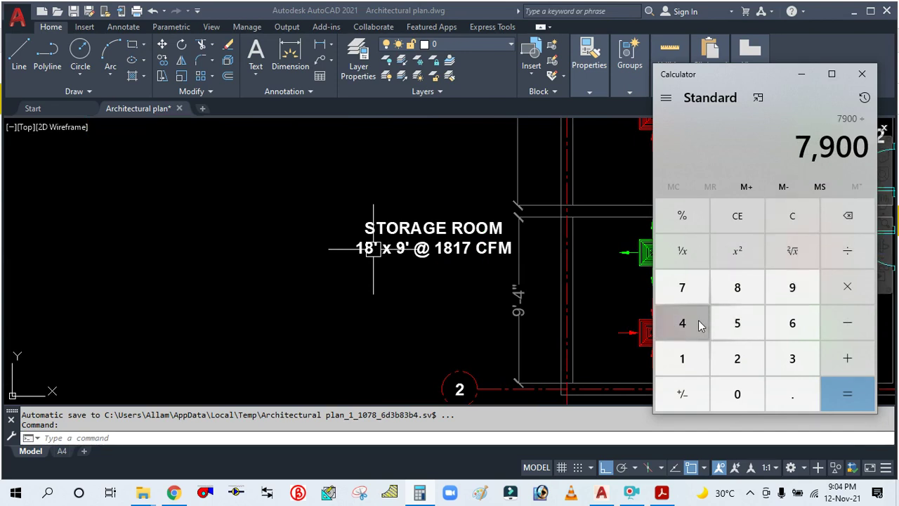
double_click(739, 394)
left_click(834, 399)
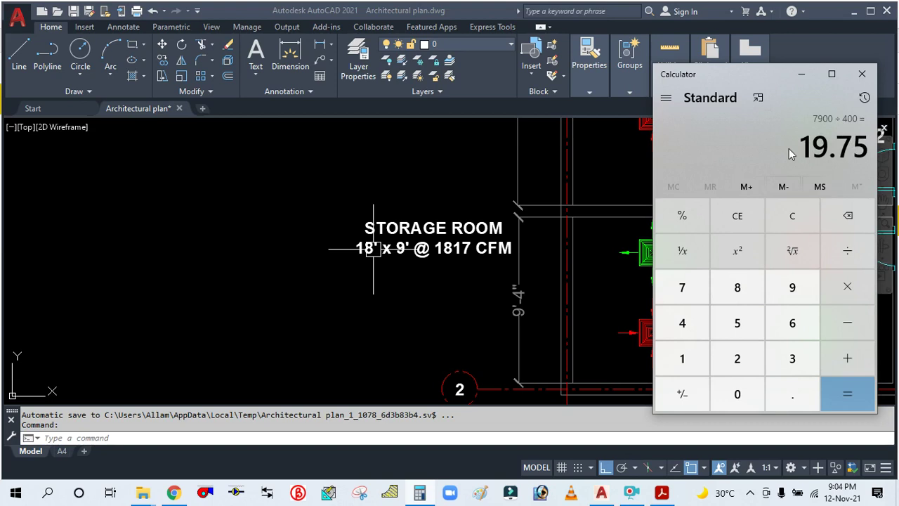
left_click(802, 74)
scroll(392, 285, "down", 2)
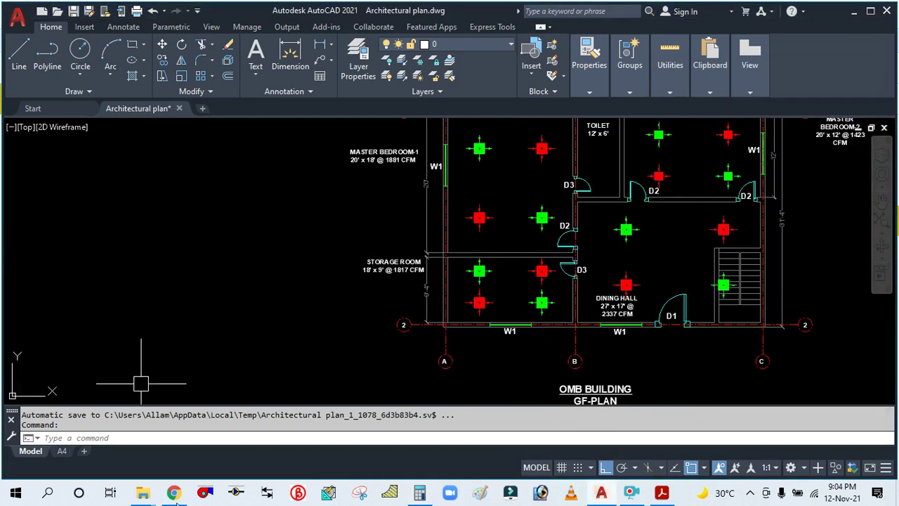
Bring the selections PDF forward, hide the comments panel and scroll through the unit sheets
left_click(660, 493)
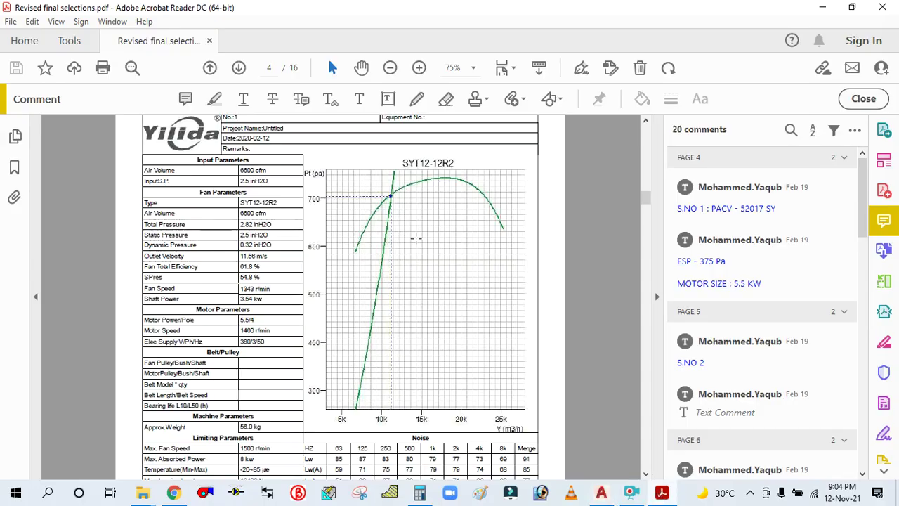
scroll(416, 239, "down", 10)
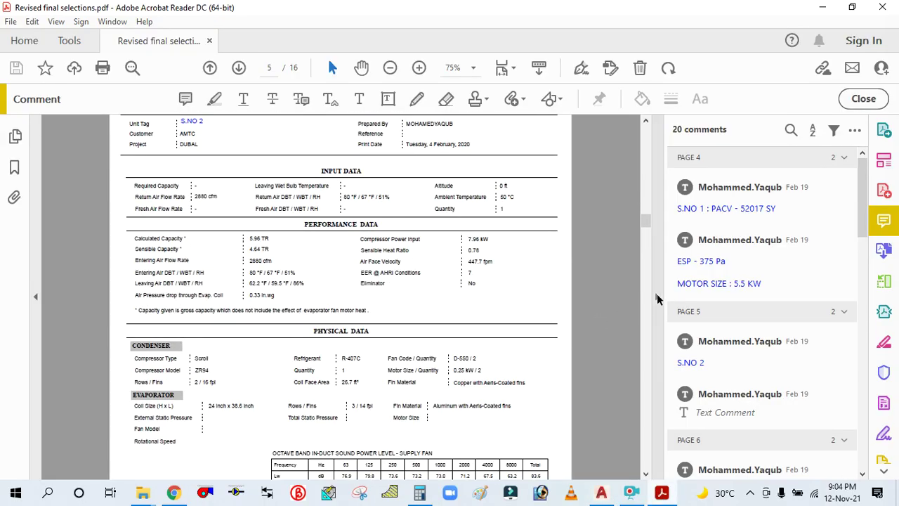
left_click(657, 298)
scroll(434, 281, "down", 6)
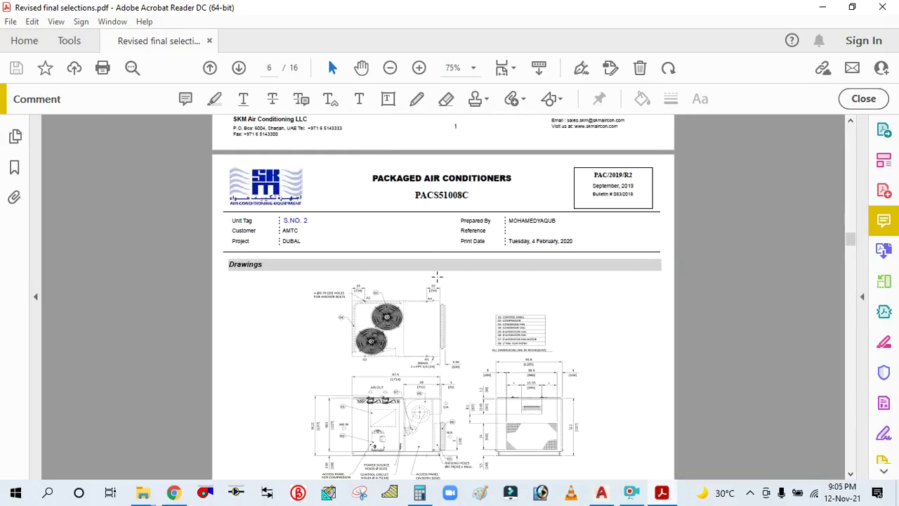
scroll(436, 276, "down", 20)
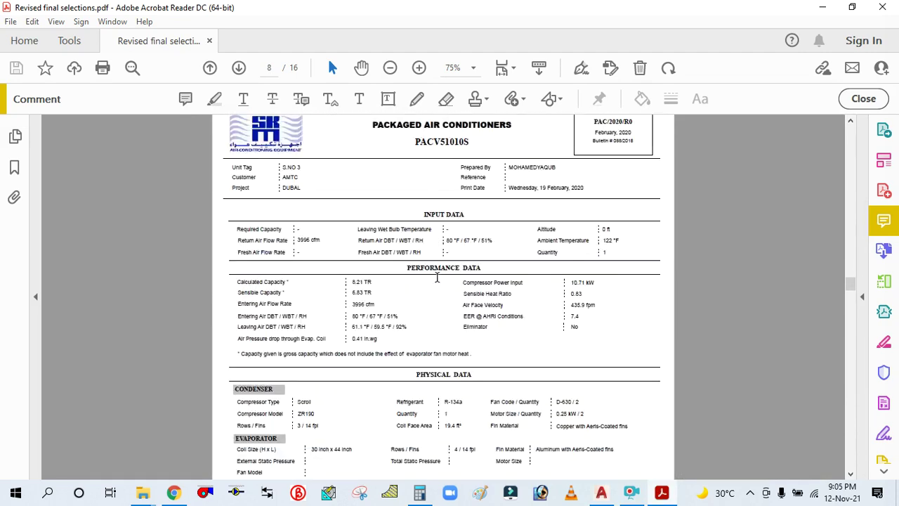
scroll(436, 278, "down", 15)
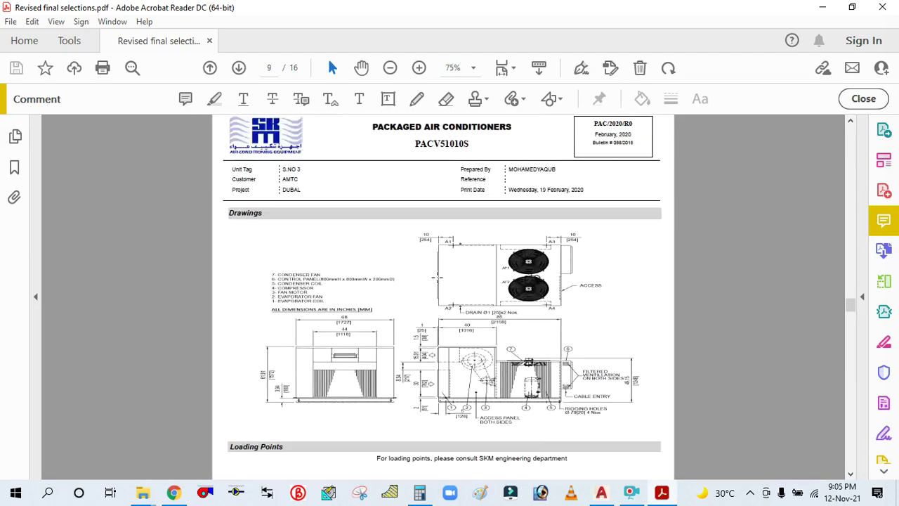
scroll(437, 277, "down", 20)
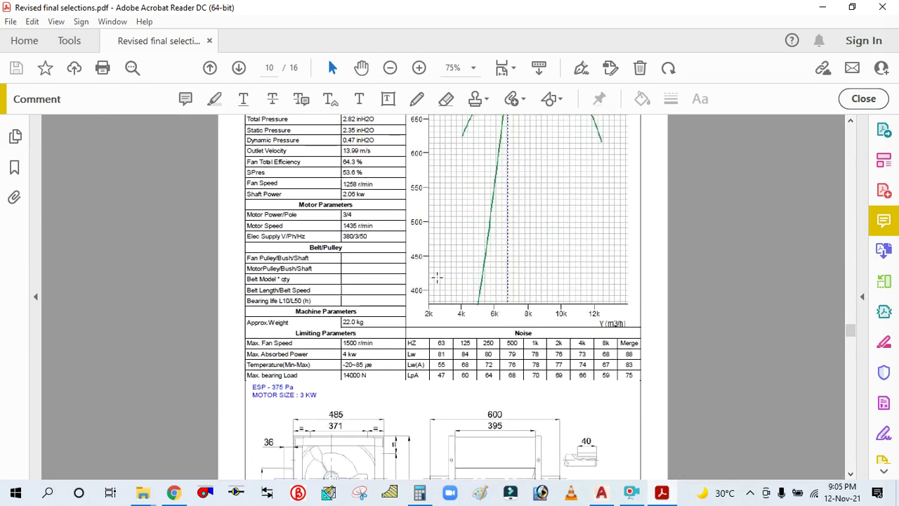
scroll(437, 278, "down", 5)
scroll(436, 280, "up", 2, "ctrl")
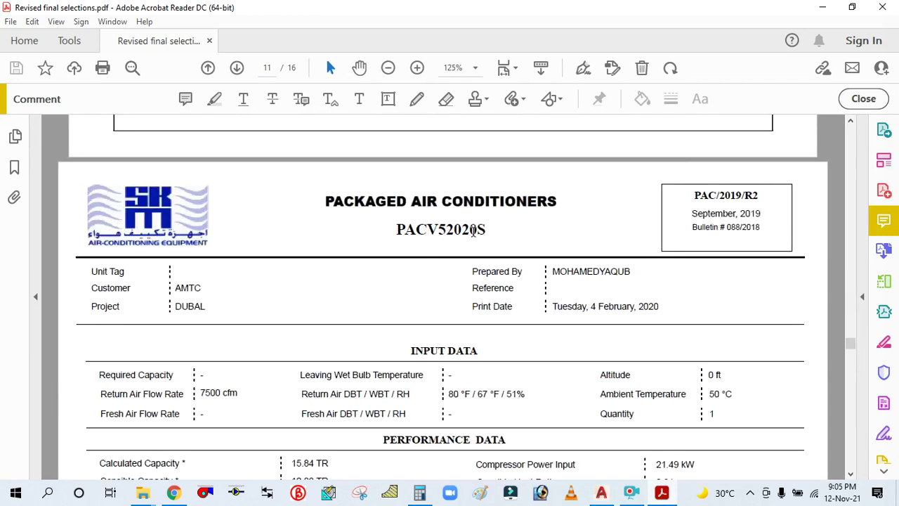
scroll(377, 253, "down", 3)
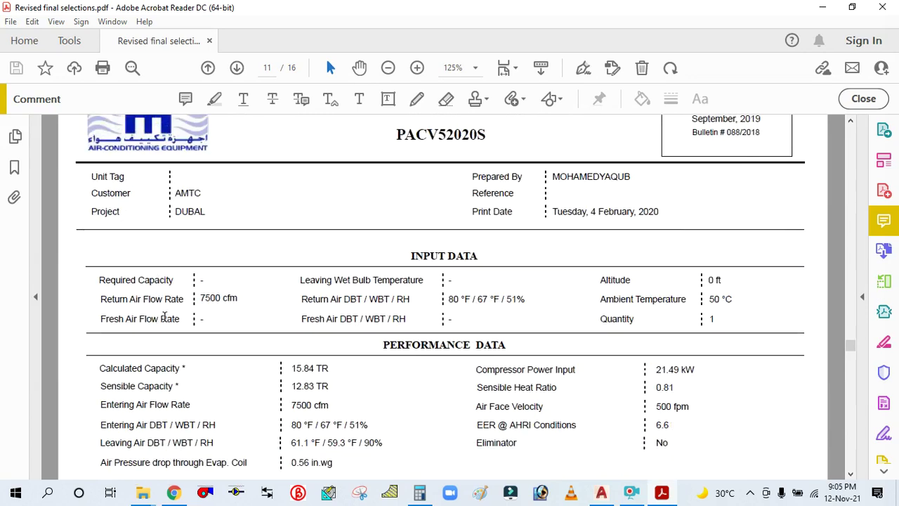
scroll(144, 272, "up", 1, "ctrl")
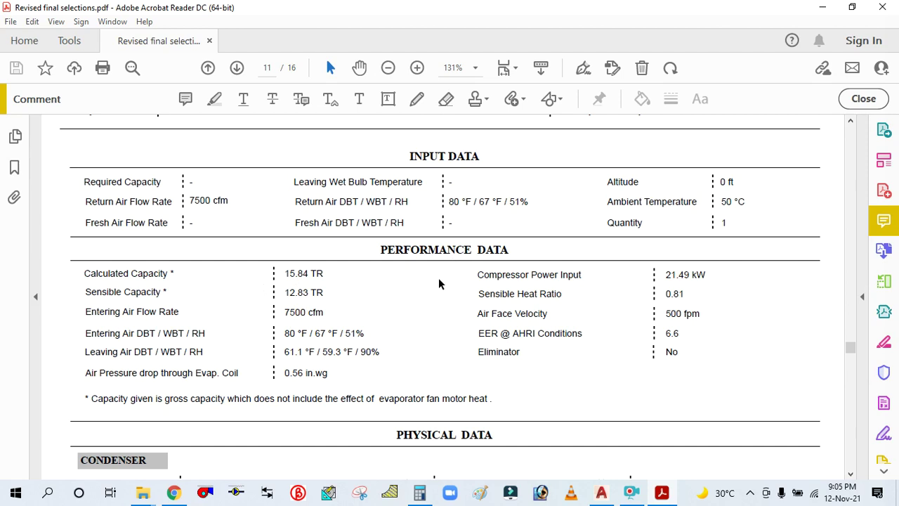
Zoom and scroll on to page 14's PACV52026S sheet: 21.59 TR at 10416 cfm
scroll(439, 281, "down", 3)
scroll(438, 280, "up", 4)
scroll(438, 281, "up", 3)
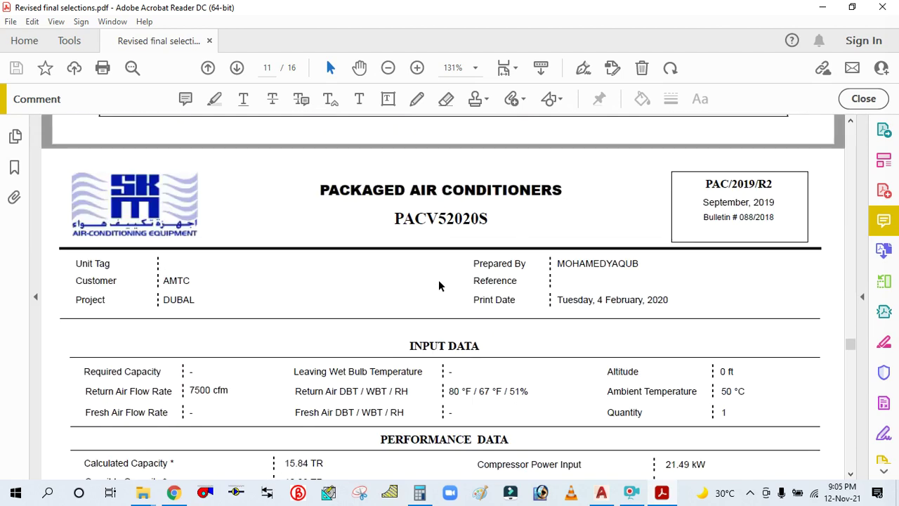
scroll(439, 284, "down", 1)
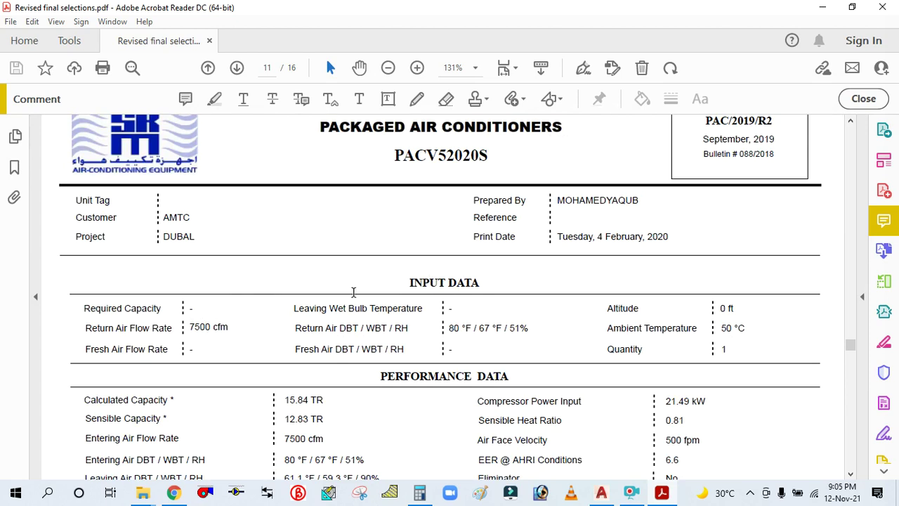
scroll(353, 292, "down", 3)
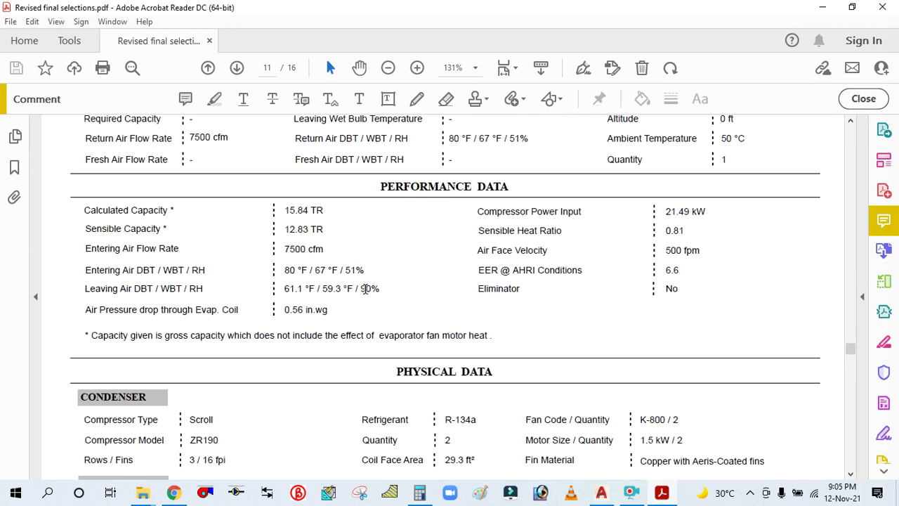
scroll(366, 288, "down", 10)
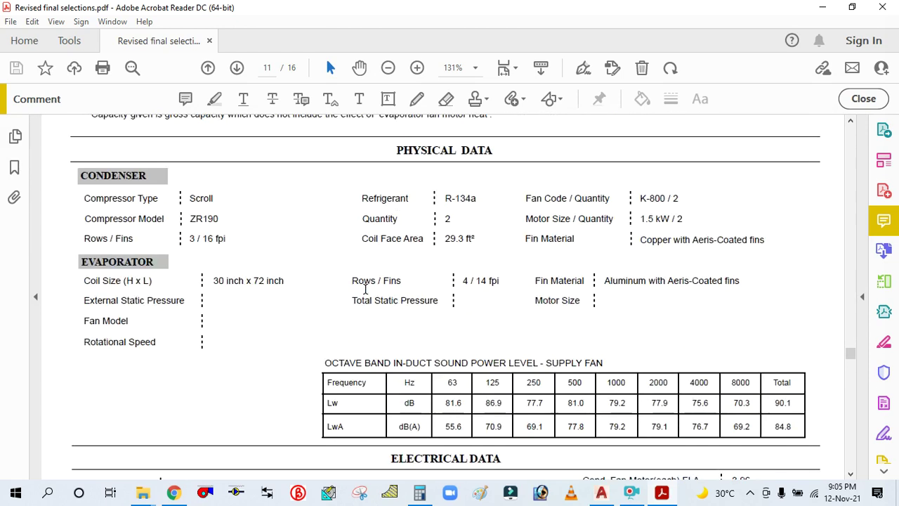
scroll(366, 294, "down", 3)
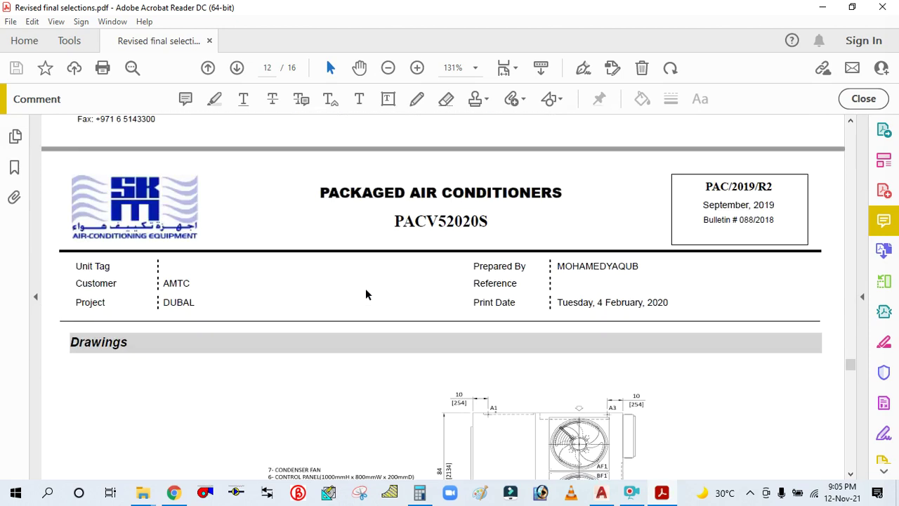
scroll(366, 294, "up", 10)
scroll(365, 292, "up", 6)
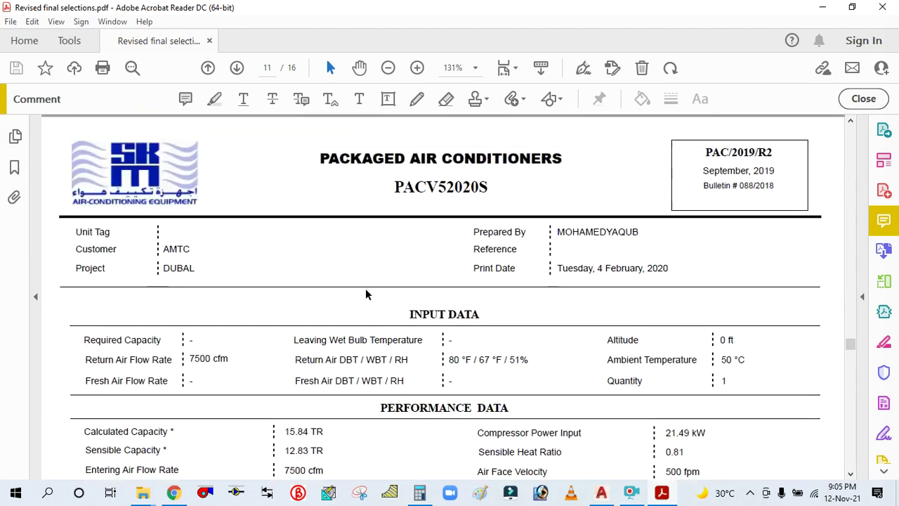
scroll(365, 291, "down", 7)
scroll(366, 288, "down", 12)
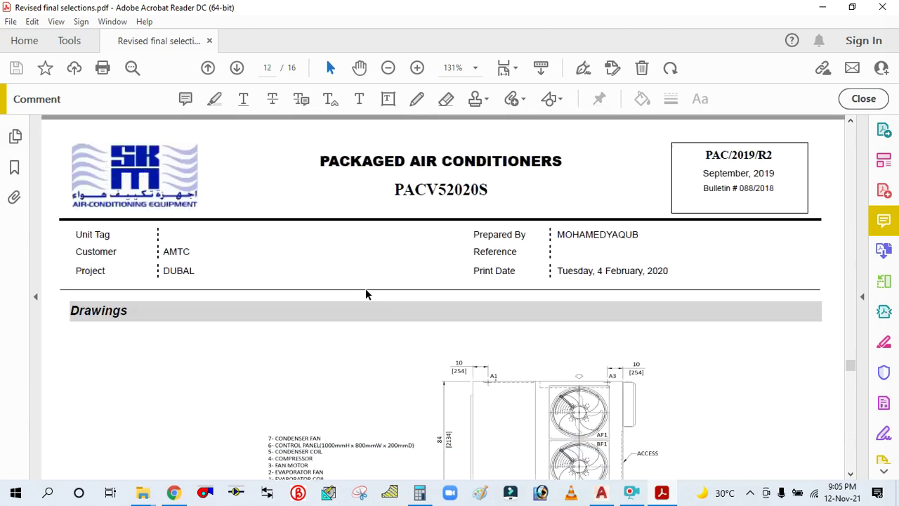
scroll(365, 289, "down", 3)
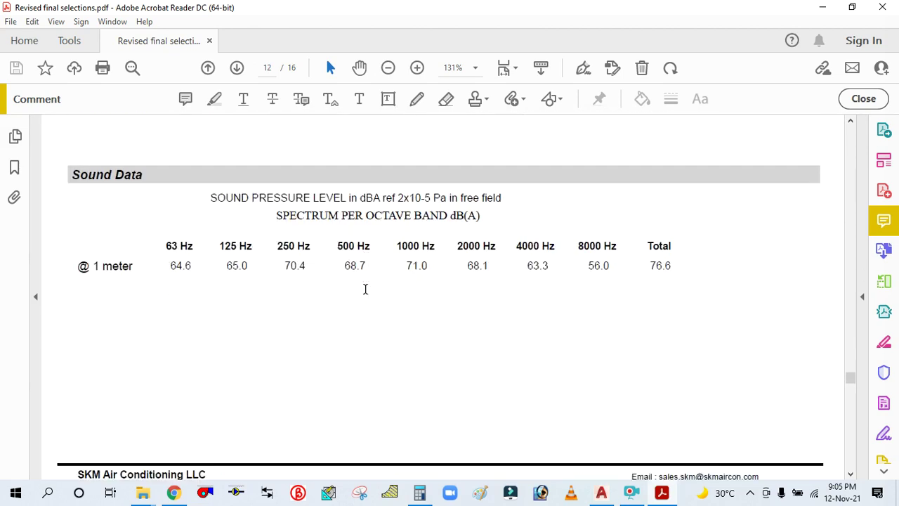
scroll(365, 290, "down", 10)
scroll(366, 295, "down", 3, "ctrl")
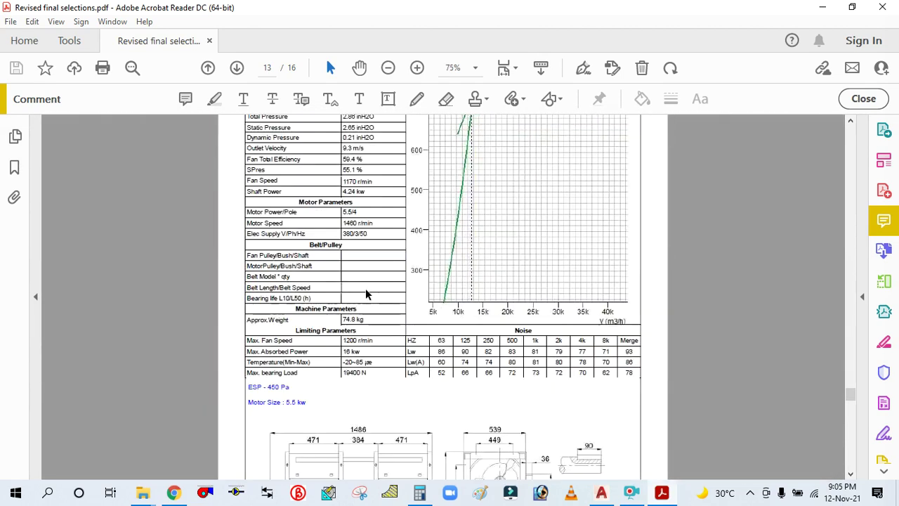
scroll(365, 293, "down", 8)
scroll(408, 236, "up", 3, "ctrl")
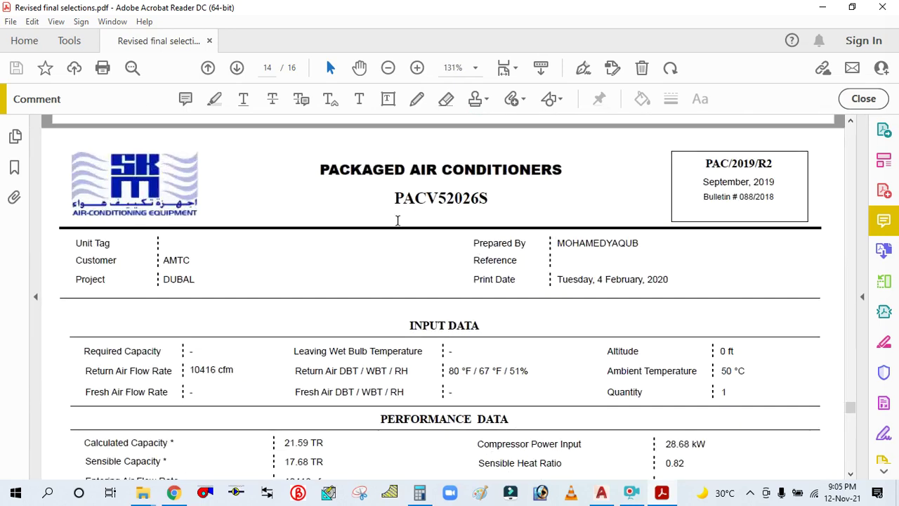
Review PACV52026S data (ZR250 compressors, R-134a, K-800 fans) and scroll to page 15 drawings
scroll(341, 246, "down", 2)
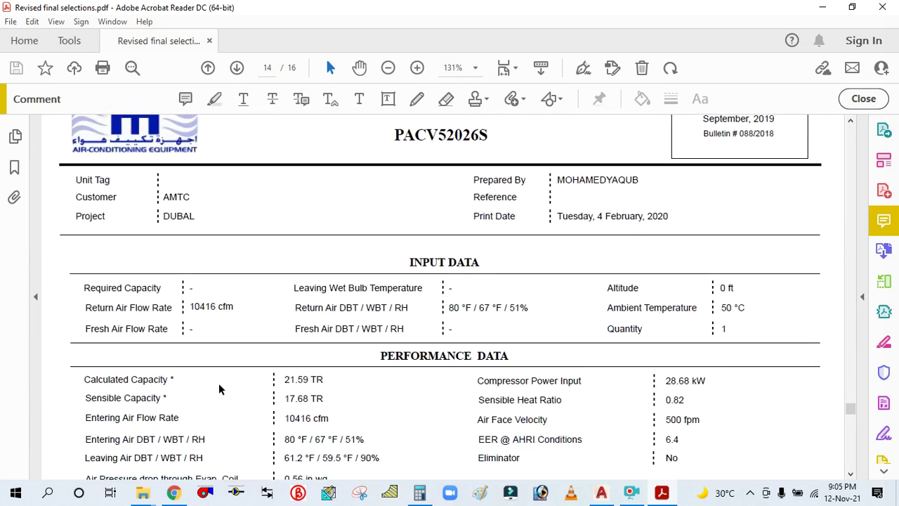
scroll(274, 387, "down", 3)
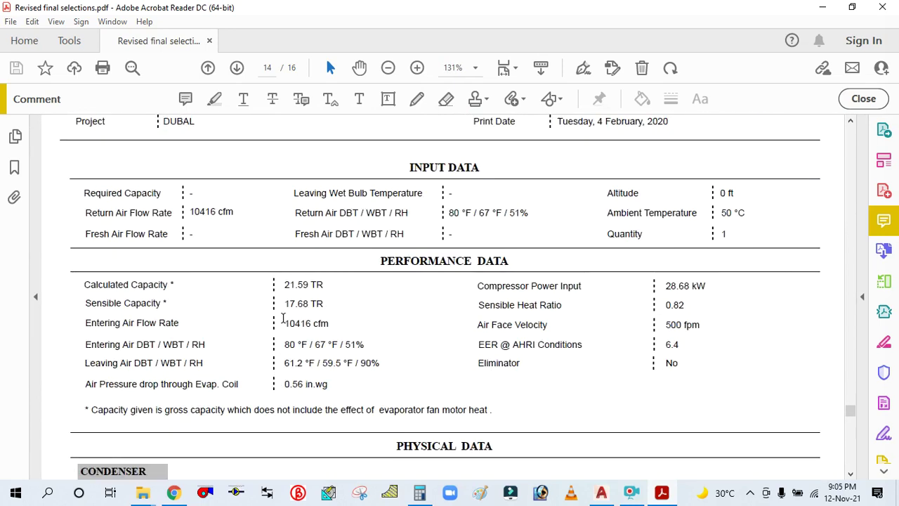
scroll(128, 284, "up", 3, "ctrl")
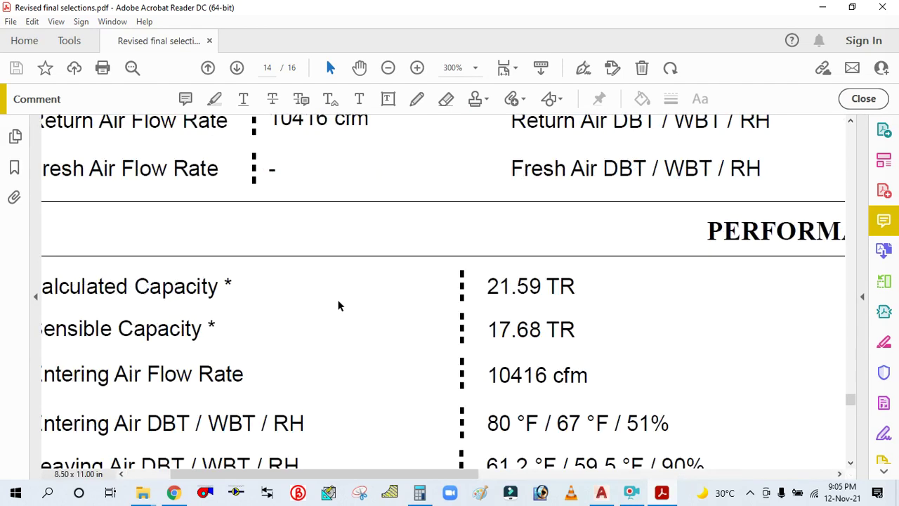
scroll(515, 276, "down", 3, "ctrl")
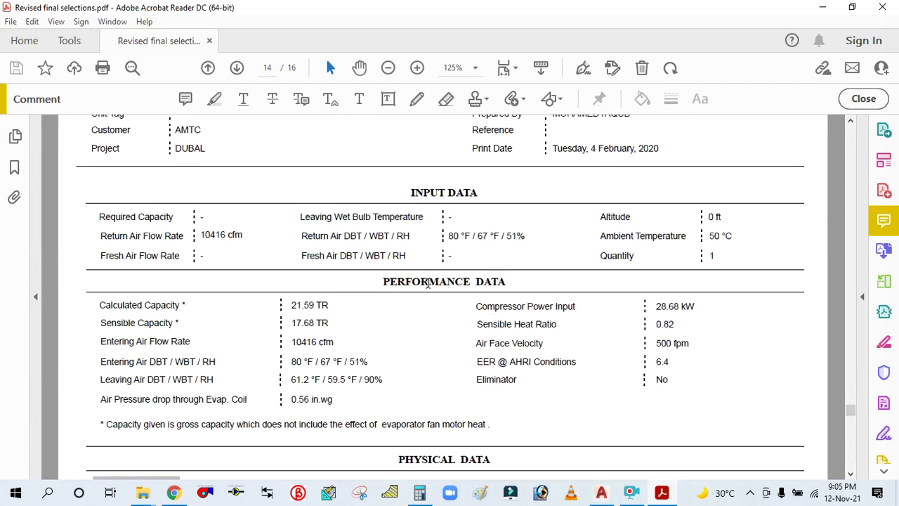
scroll(427, 282, "up", 5)
scroll(444, 273, "down", 14)
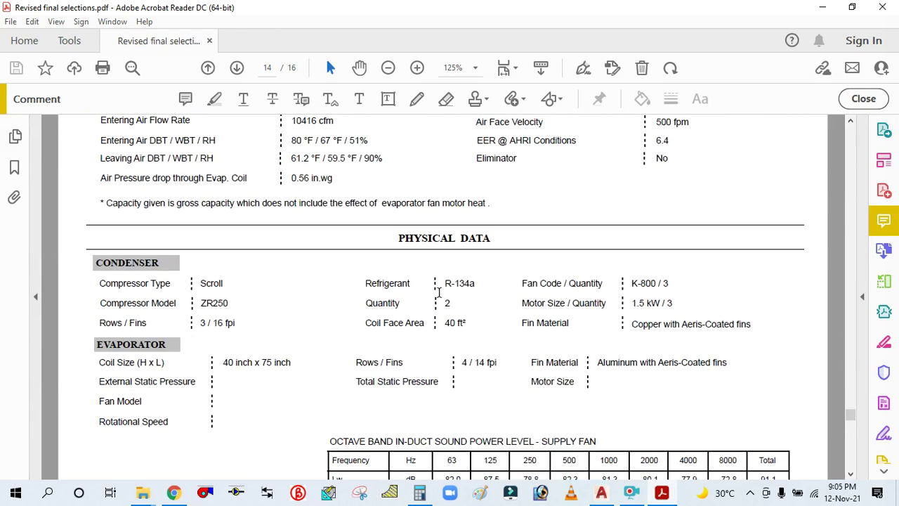
scroll(438, 292, "down", 10)
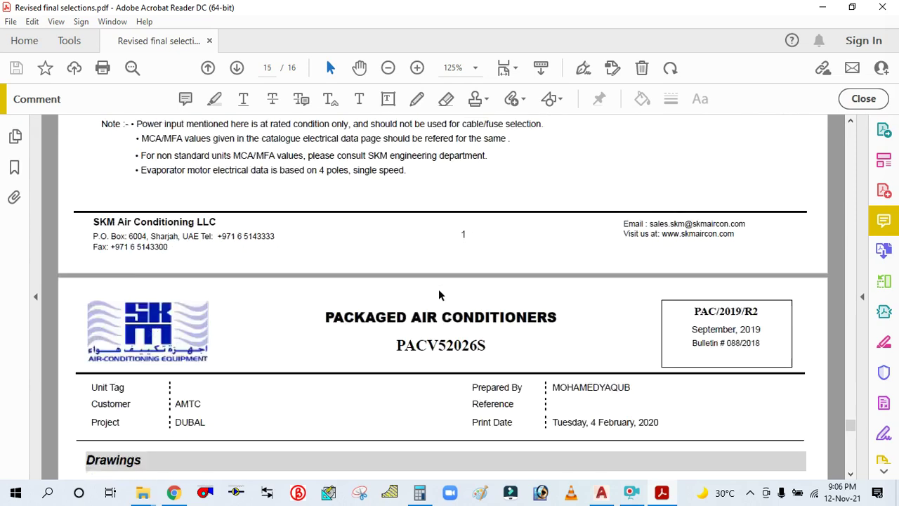
scroll(441, 293, "down", 9)
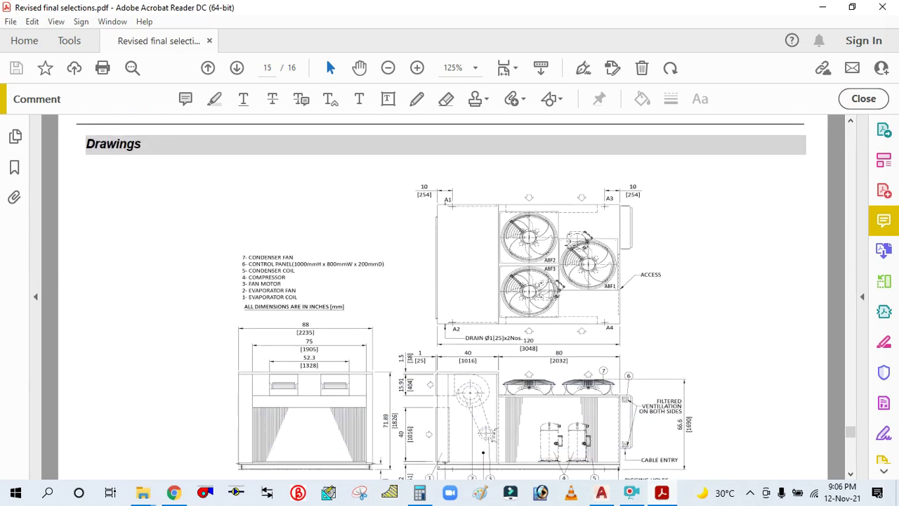
scroll(569, 247, "up", 1, "ctrl")
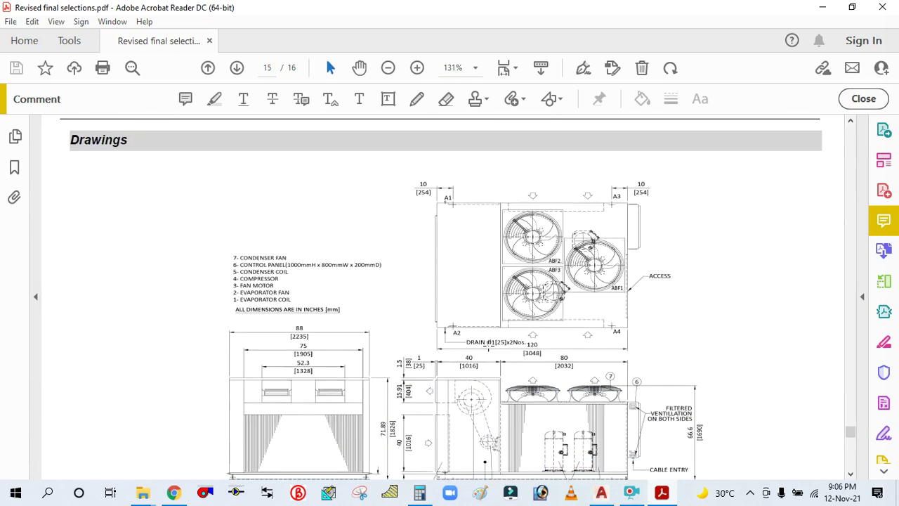
scroll(486, 340, "down", 3)
Zoom page 12 to 131% to fit the whole unit drawing, then return to AutoCAD
scroll(488, 340, "down", 4, "ctrl")
scroll(489, 328, "up", 3)
scroll(489, 329, "up", 15)
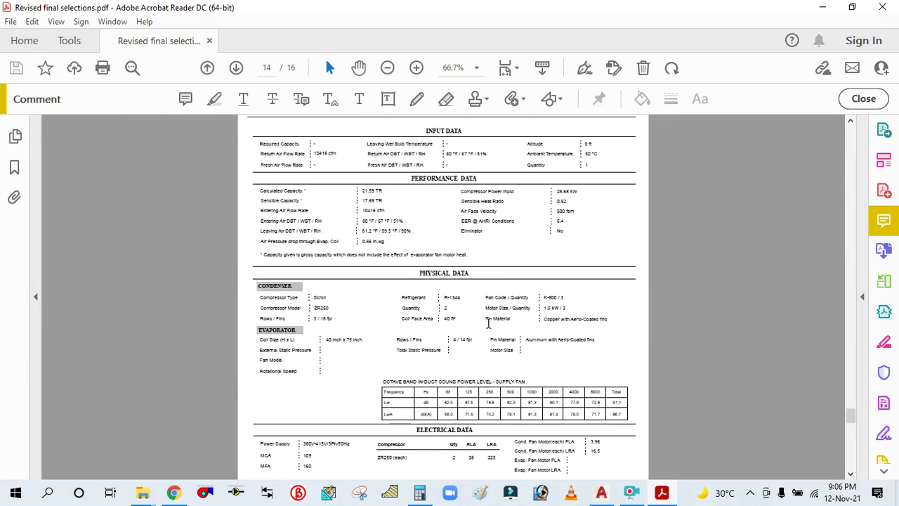
scroll(489, 326, "up", 10)
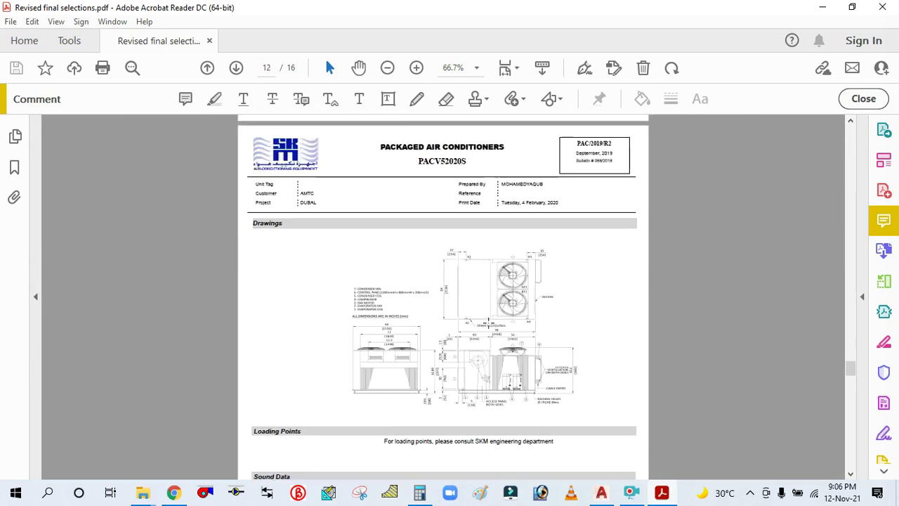
scroll(553, 199, "up", 4, "ctrl")
scroll(552, 200, "up", 3, "ctrl")
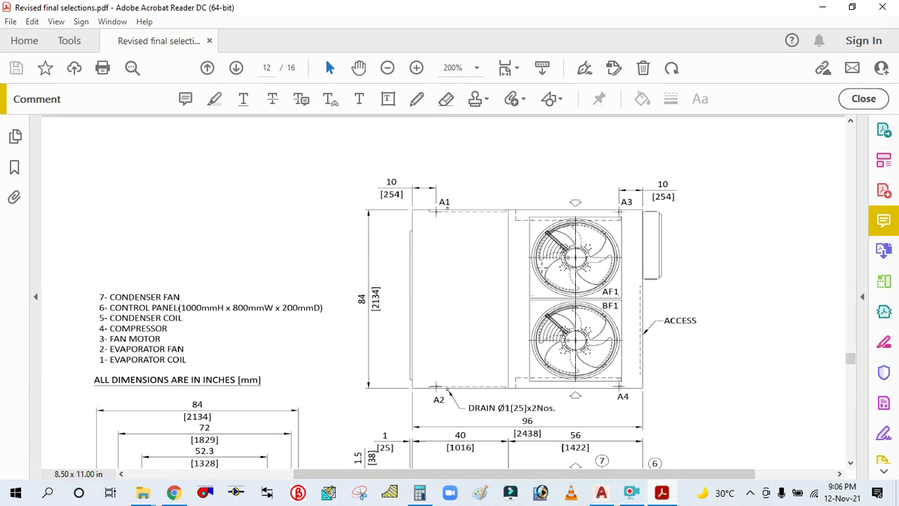
scroll(448, 256, "down", 5)
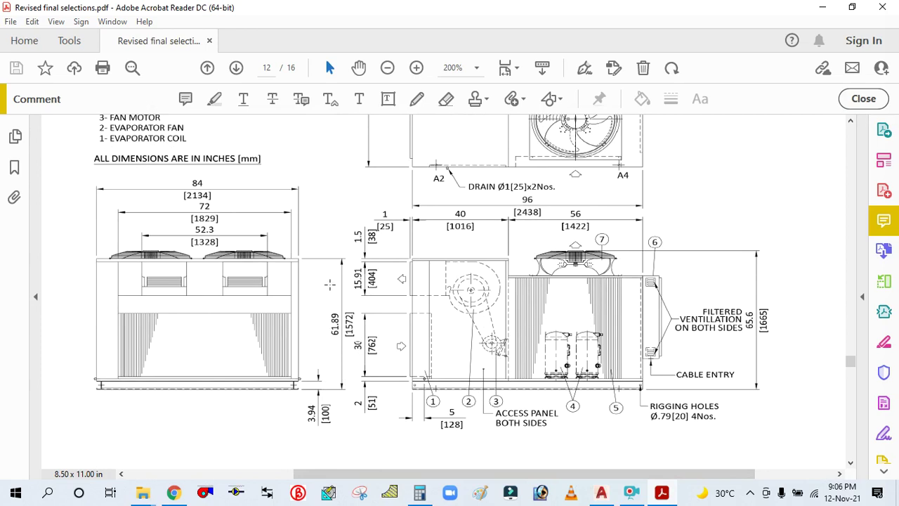
scroll(330, 284, "up", 4)
scroll(454, 257, "down", 3)
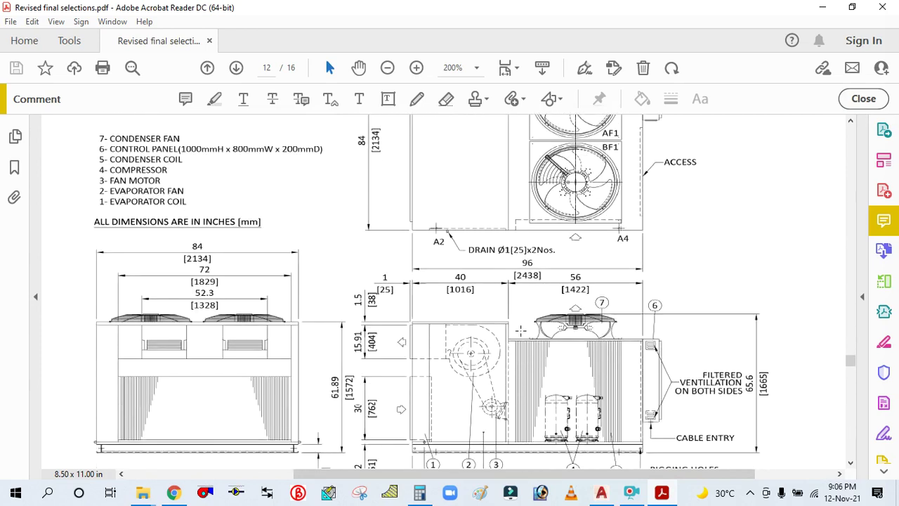
scroll(302, 319, "down", 2, "ctrl")
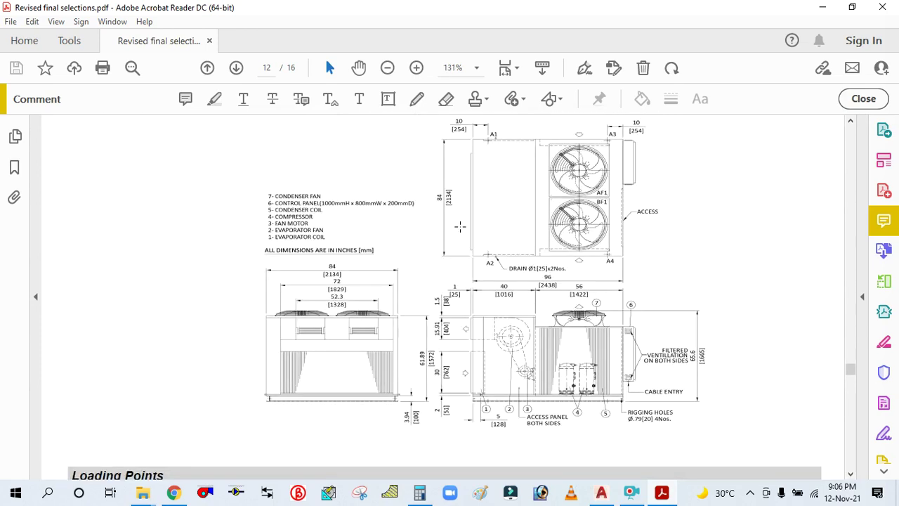
scroll(268, 222, "up", 4, "ctrl")
scroll(268, 222, "down", 4, "ctrl")
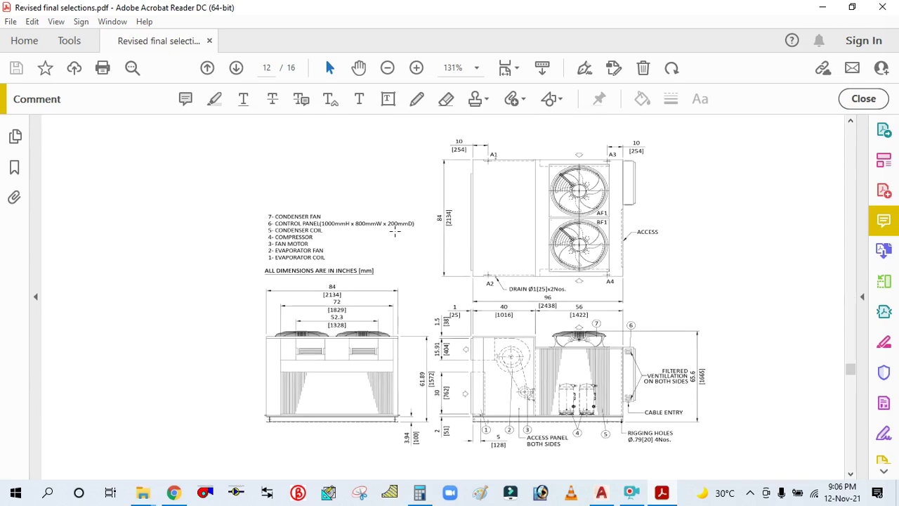
left_click(604, 494)
Zoom over the 20 TR package AC unit and bedrooms, then open the layer list
scroll(307, 291, "down", 5)
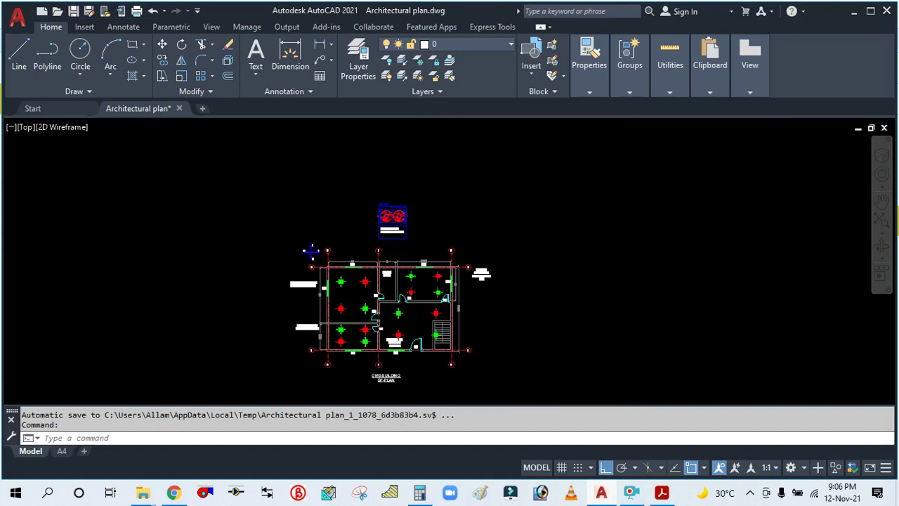
scroll(372, 219, "up", 5)
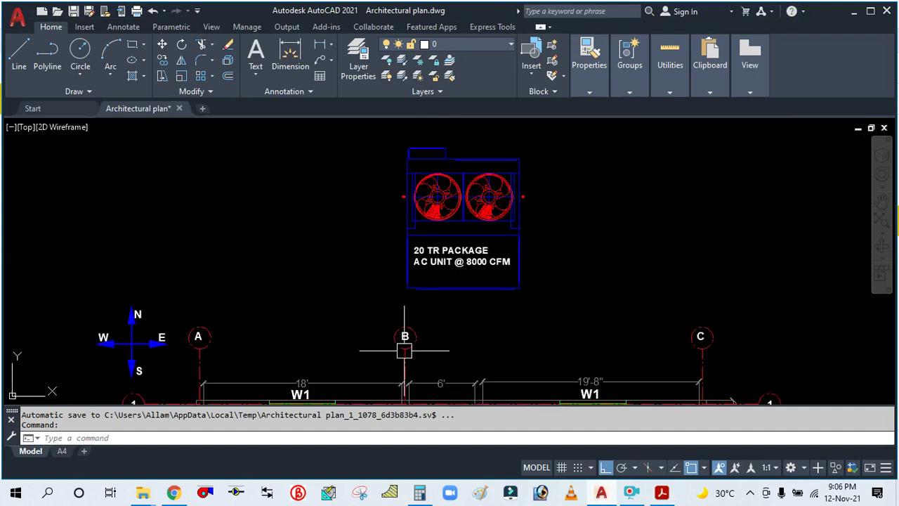
scroll(470, 260, "down", 5)
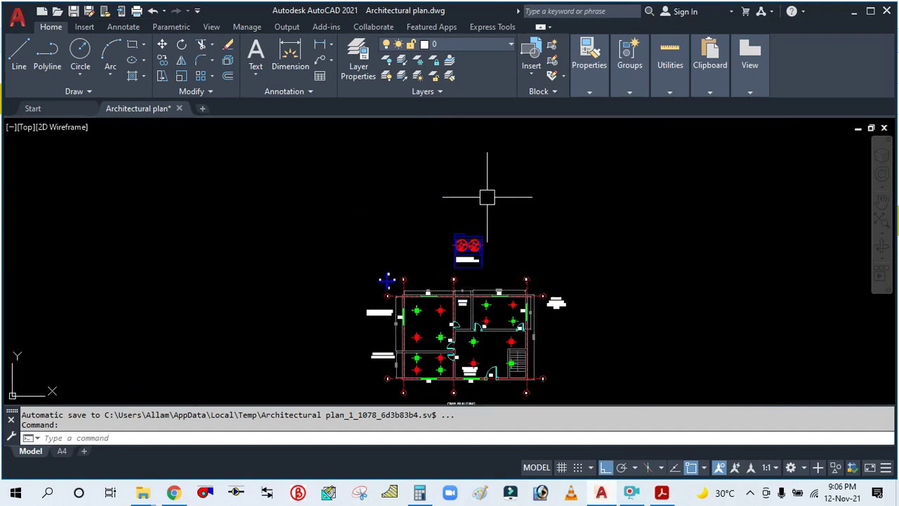
scroll(480, 325, "up", 4)
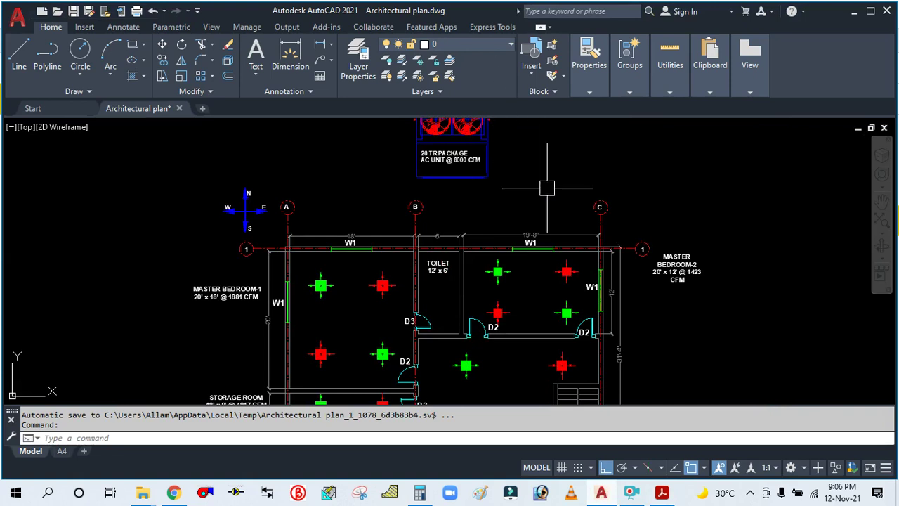
key("Return")
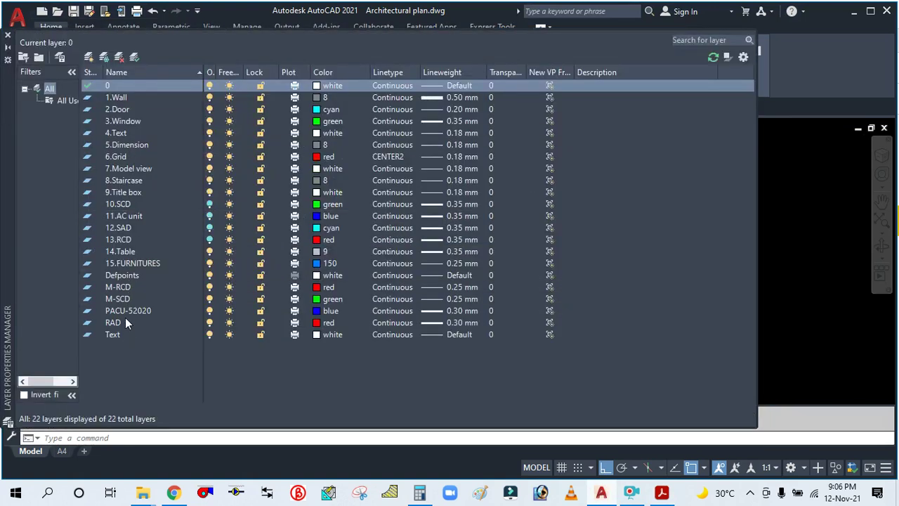
Create a new layer M-SAD with green colour
left_click(89, 57)
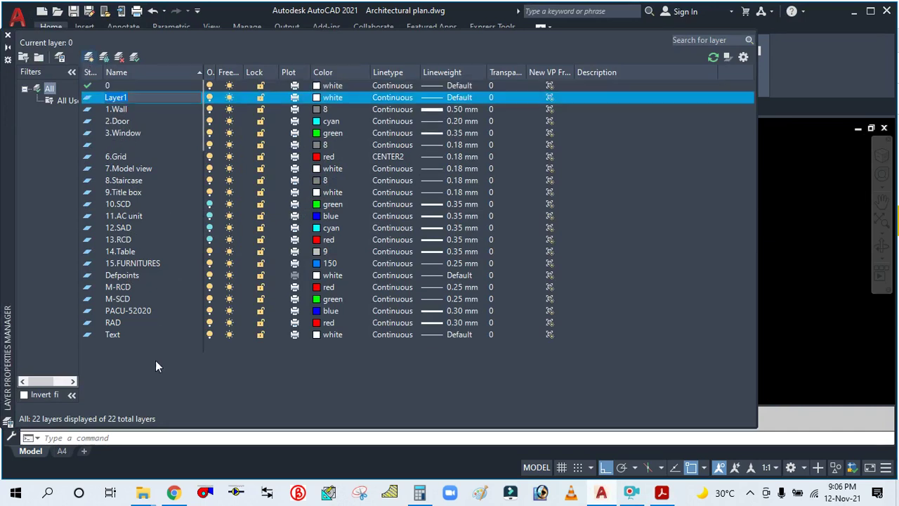
type("M-SAD")
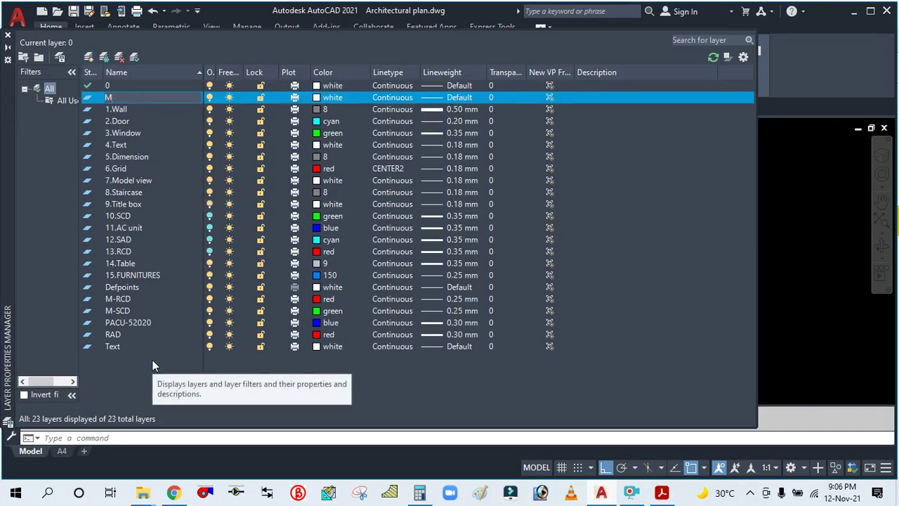
left_click(316, 98)
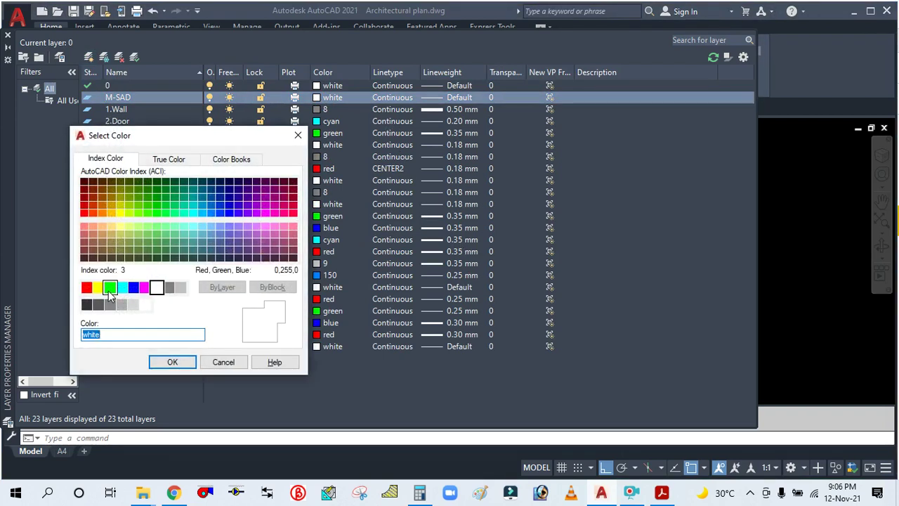
left_click(109, 292)
left_click(174, 362)
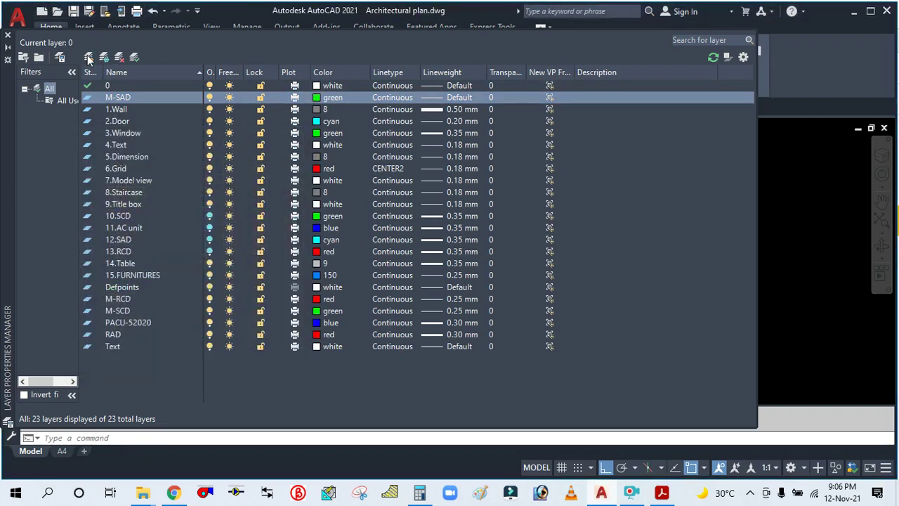
Add a red layer M-RAD and make M-SAD the current layer
key("alt+n")
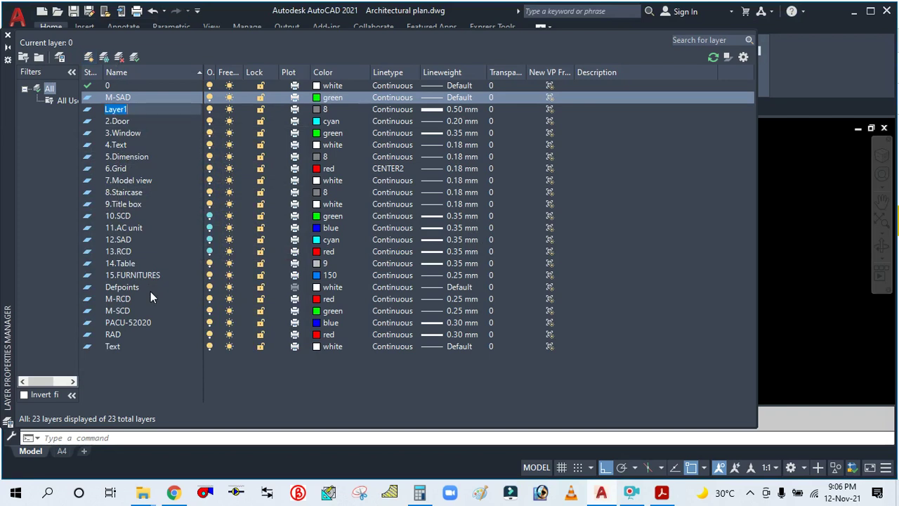
type("M-RAD")
left_click(318, 102)
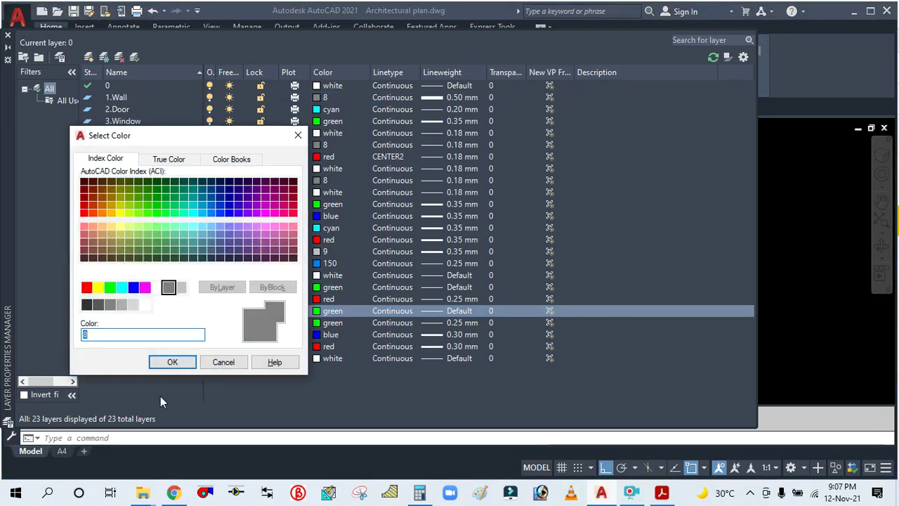
left_click(181, 363)
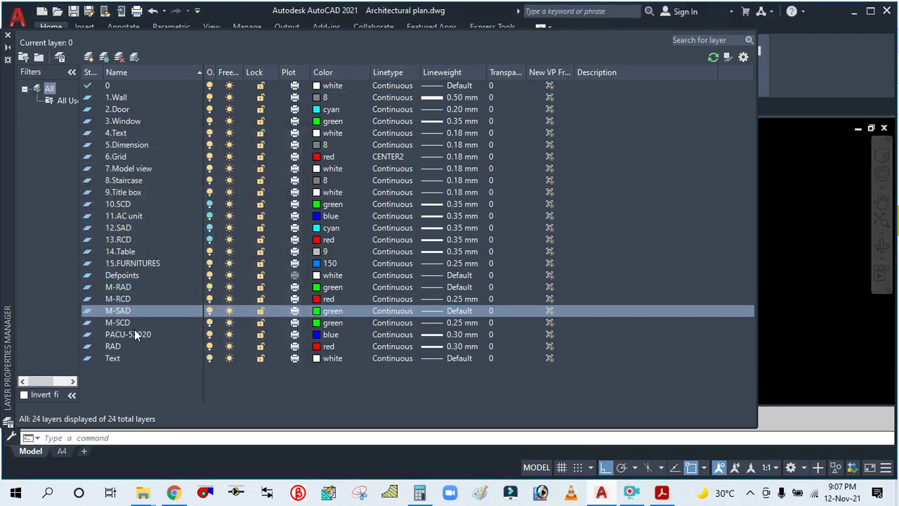
left_click(128, 288)
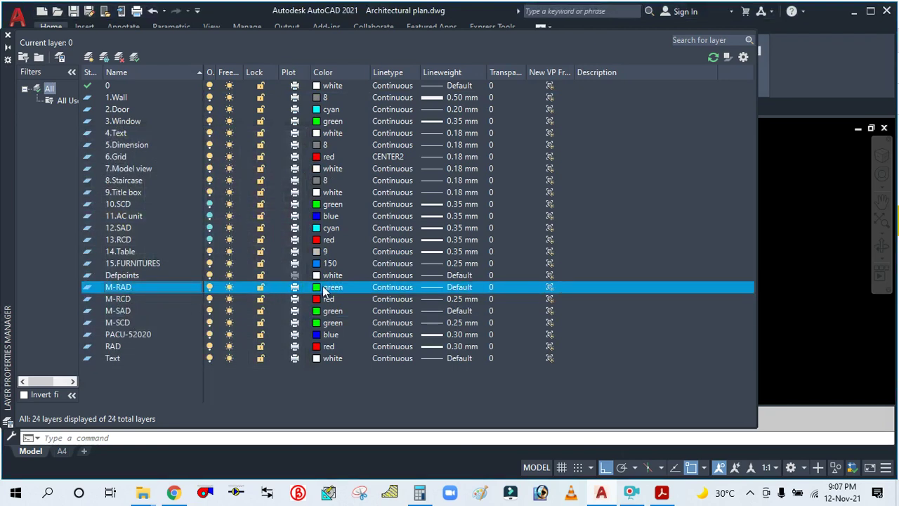
left_click(325, 291)
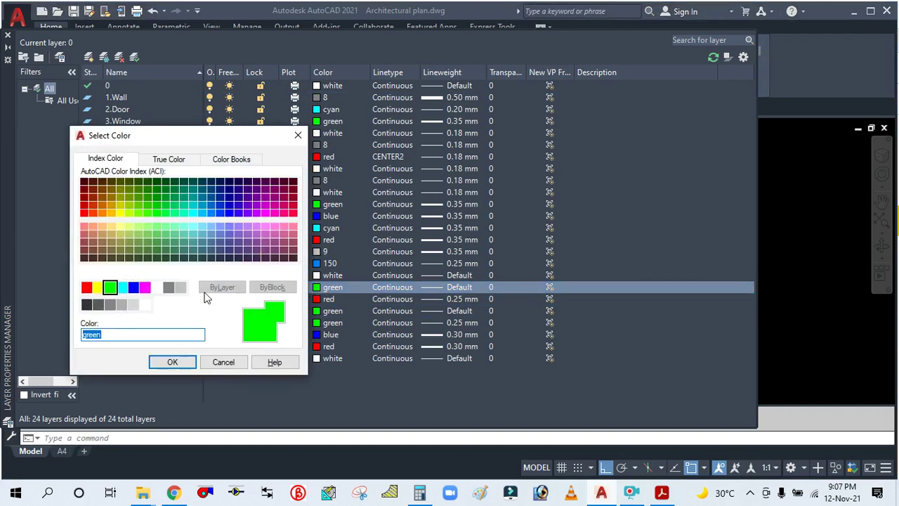
left_click(85, 287)
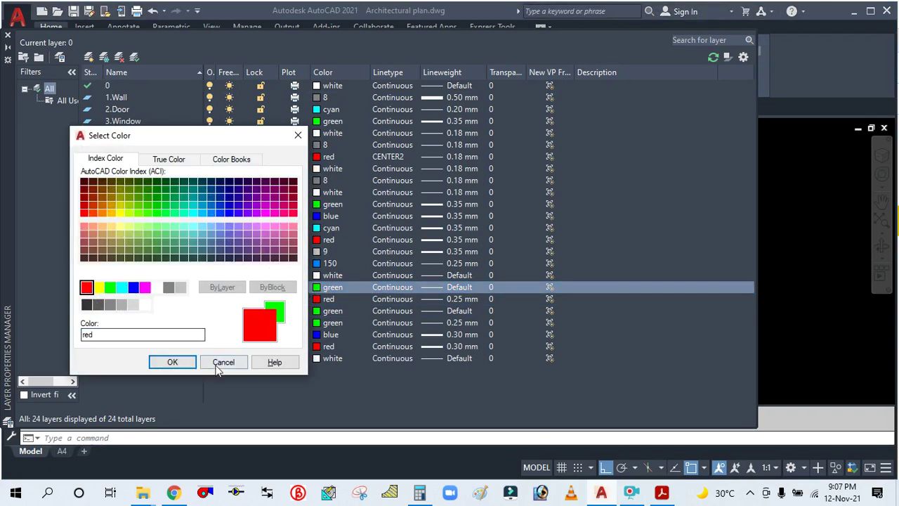
left_click(188, 363)
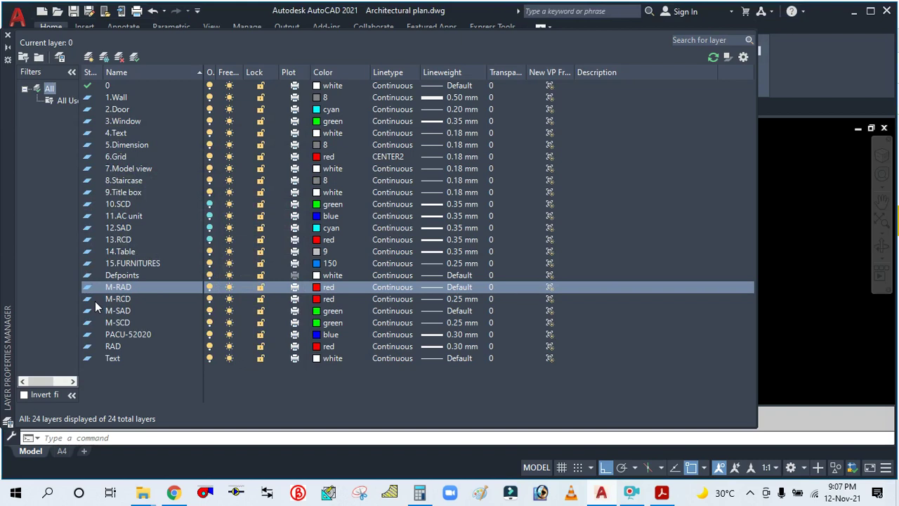
double_click(88, 311)
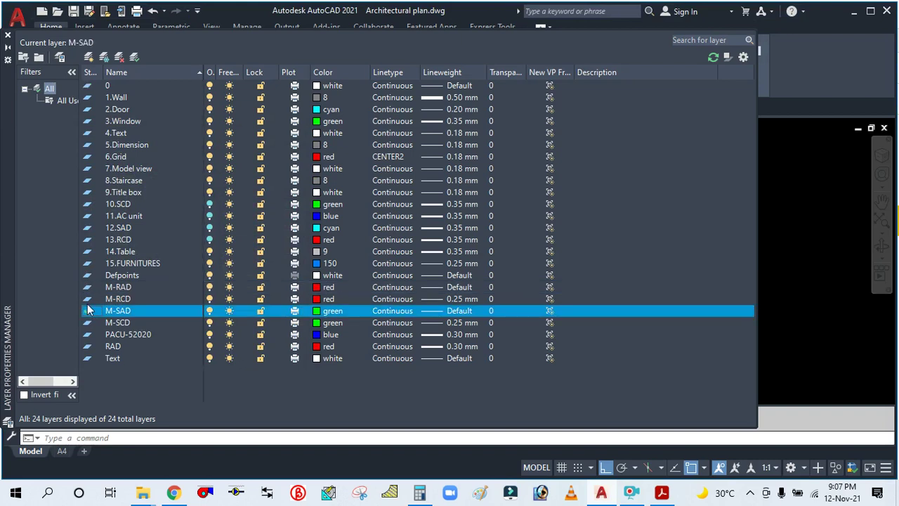
left_click(8, 34)
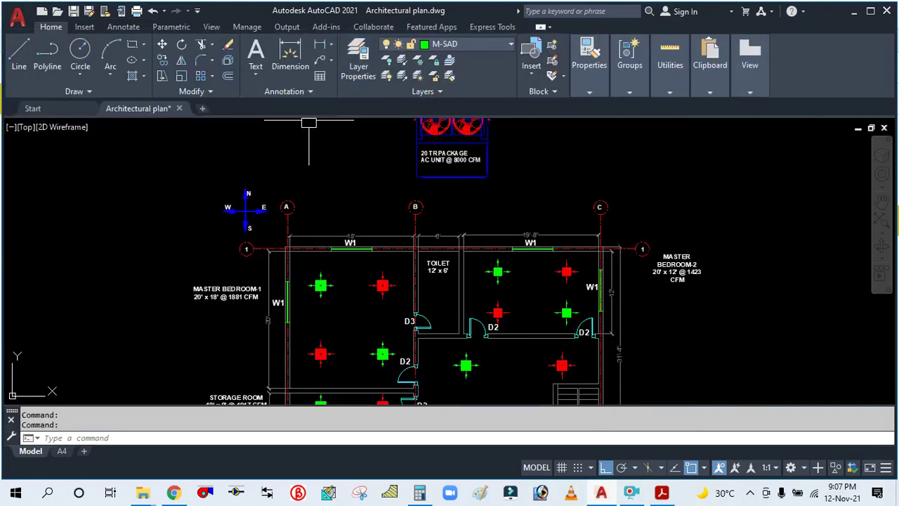
Start a 4"-wide polyline at the AC unit's bottom-edge midpoint
scroll(316, 154, "down", 3)
scroll(365, 171, "up", 3)
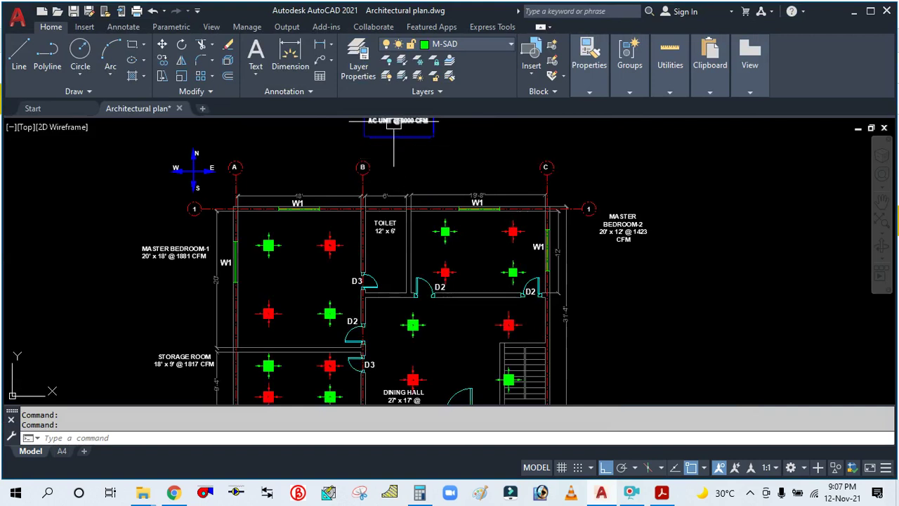
scroll(387, 163, "up", 3)
scroll(390, 196, "down", 2)
scroll(393, 196, "up", 2)
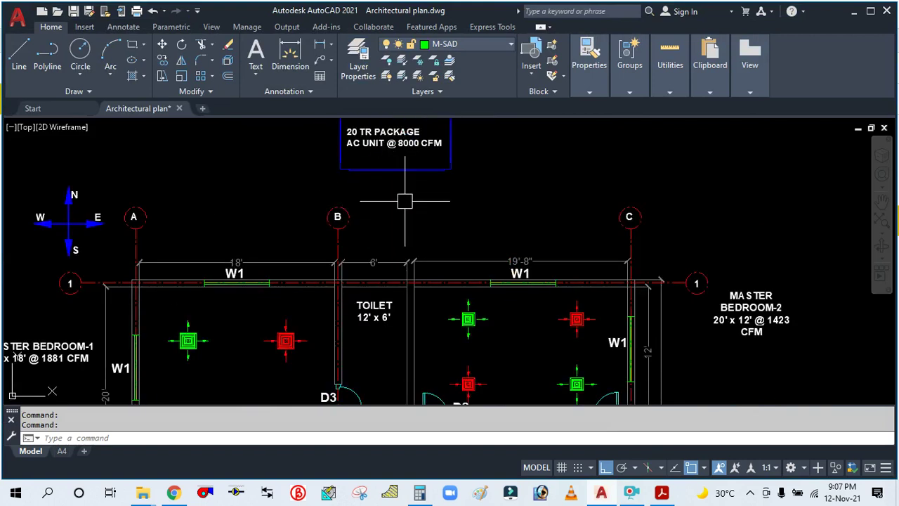
type("L")
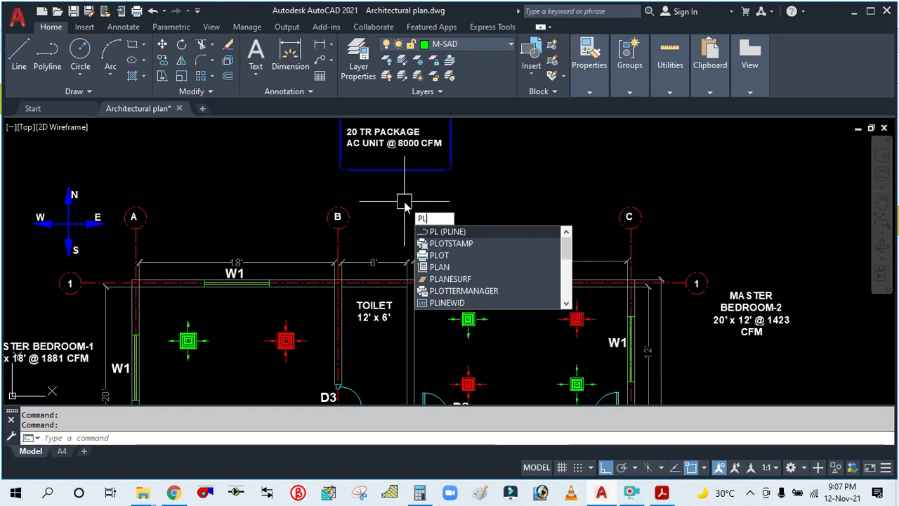
key("Return")
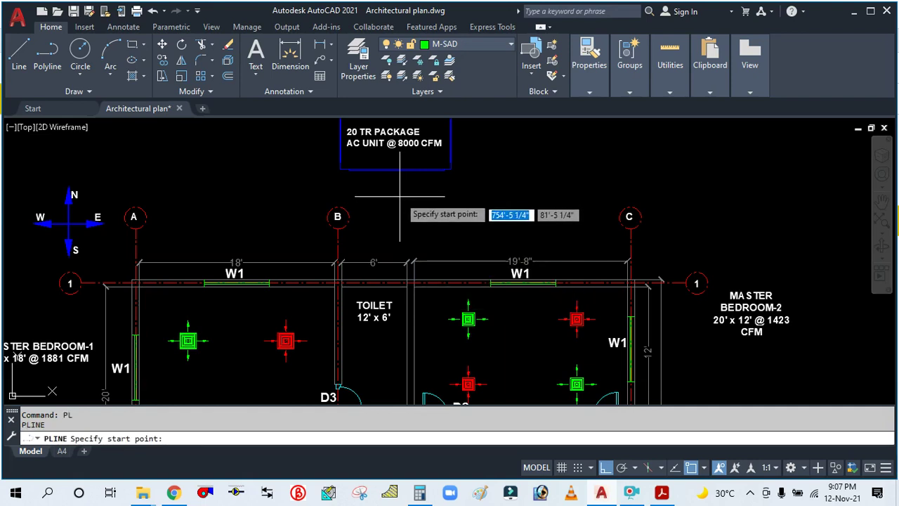
left_click(395, 169)
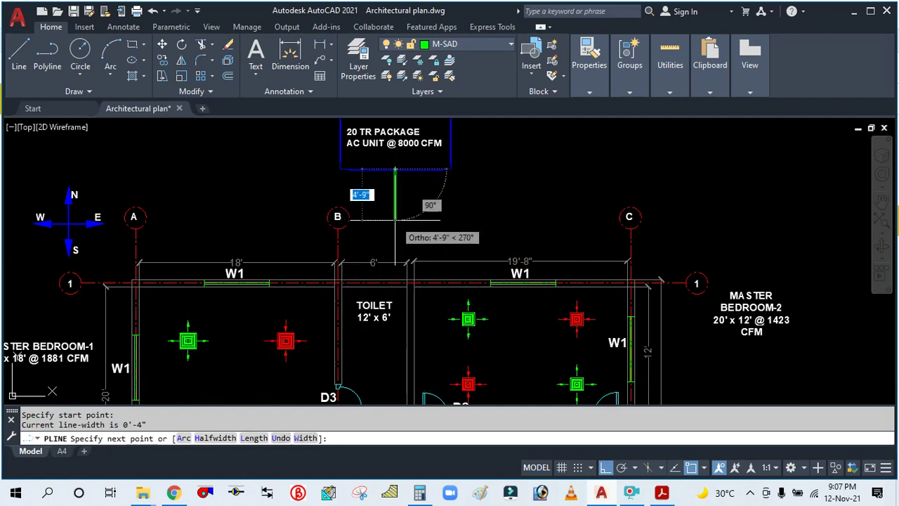
type("W")
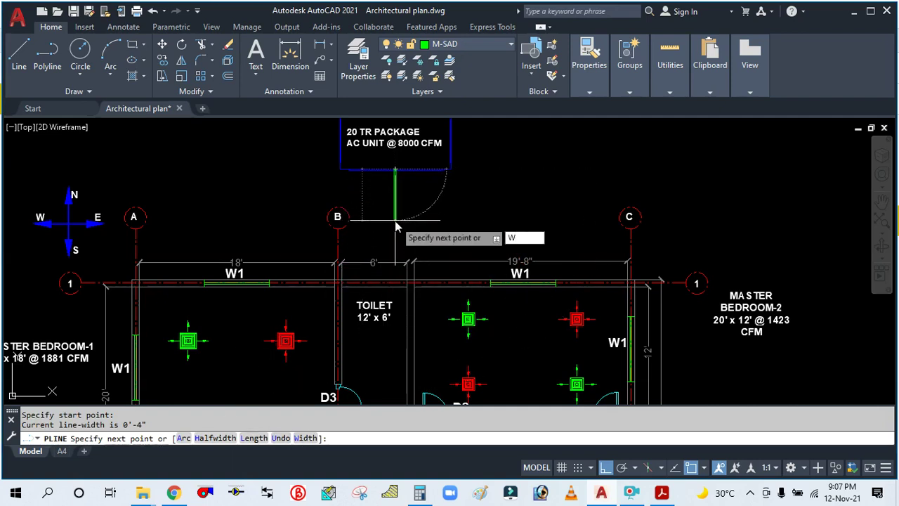
key("Return")
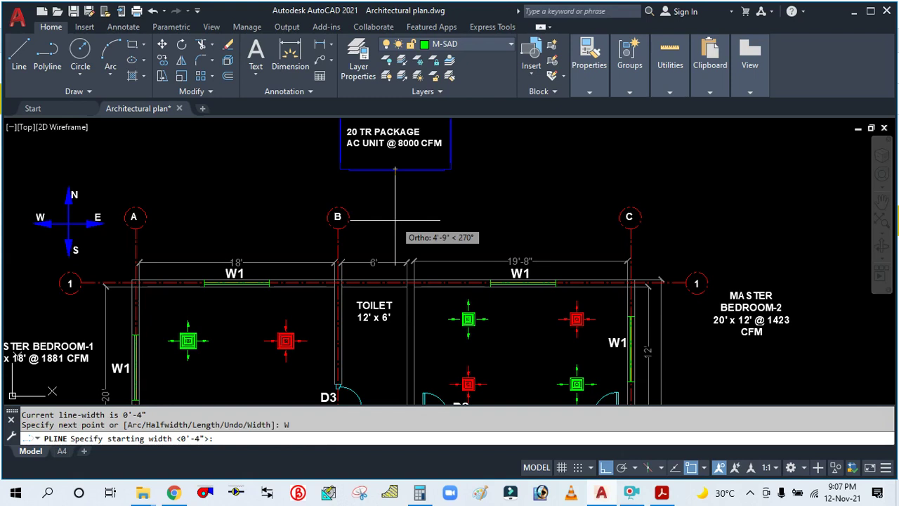
type("4")
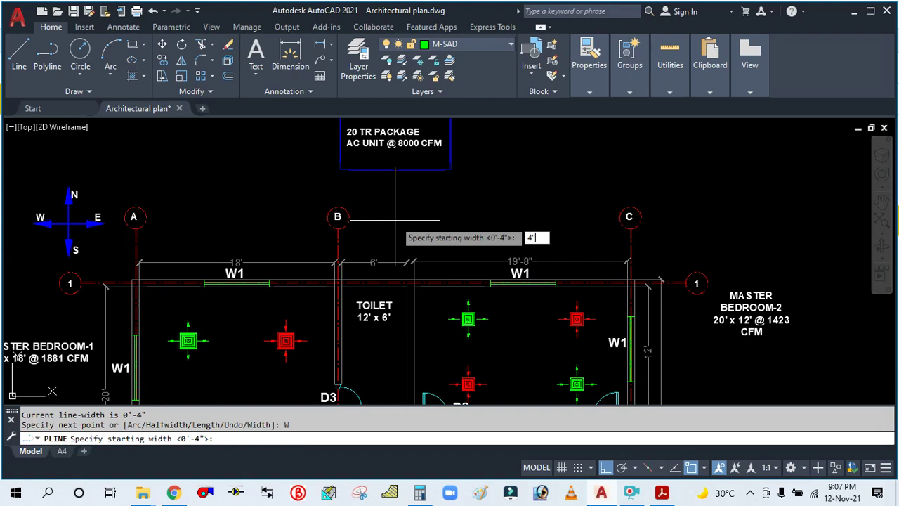
key("Return")
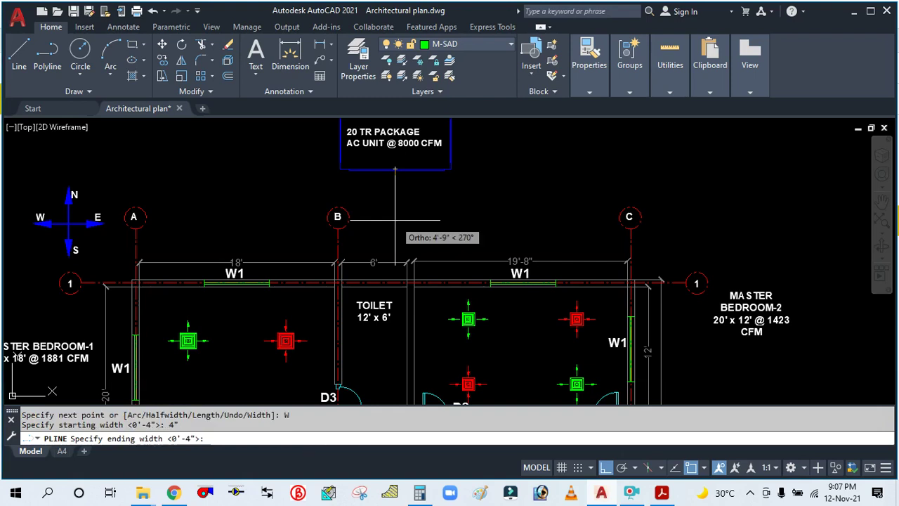
key("Return")
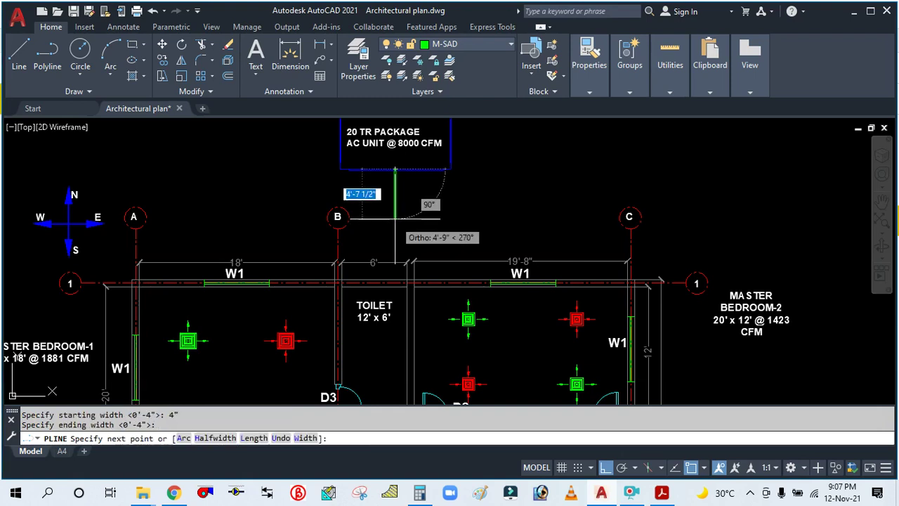
Run the duct down into the dining hall, then west toward the storage room
scroll(391, 204, "down", 6)
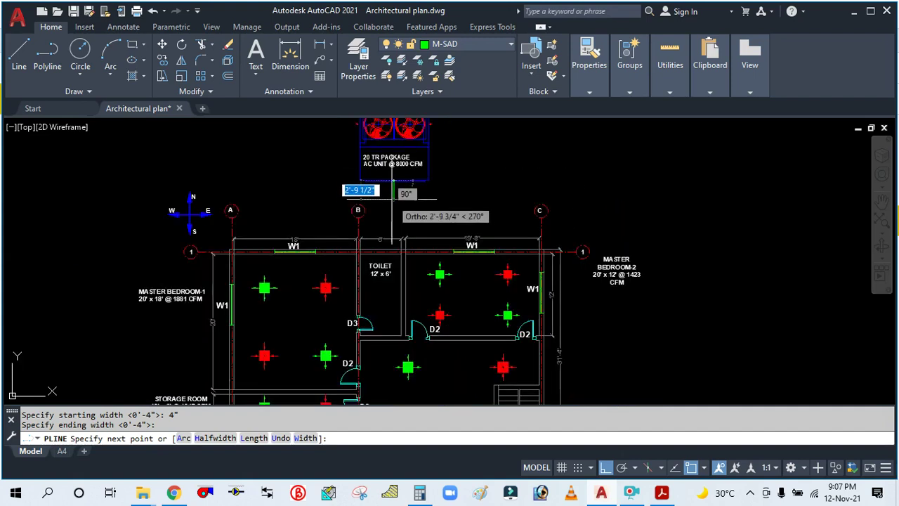
scroll(397, 267, "up", 6)
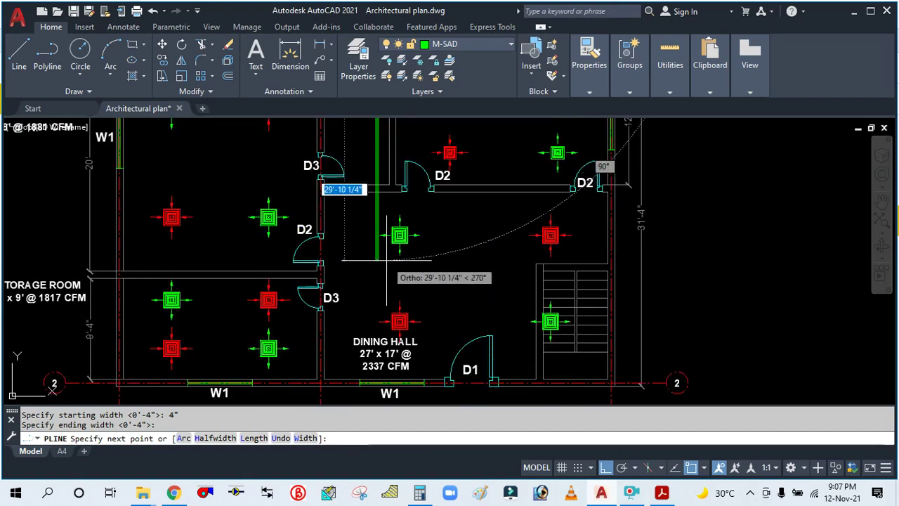
scroll(382, 334, "up", 4)
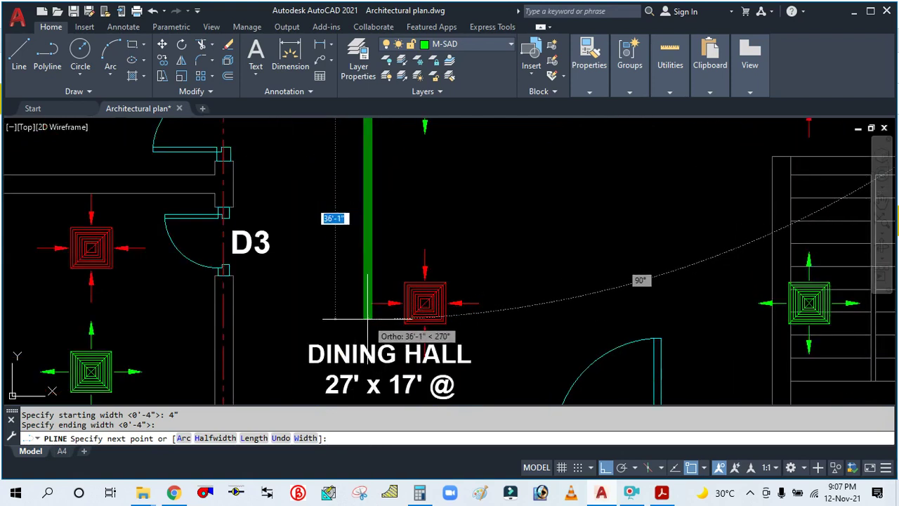
scroll(366, 306, "down", 4)
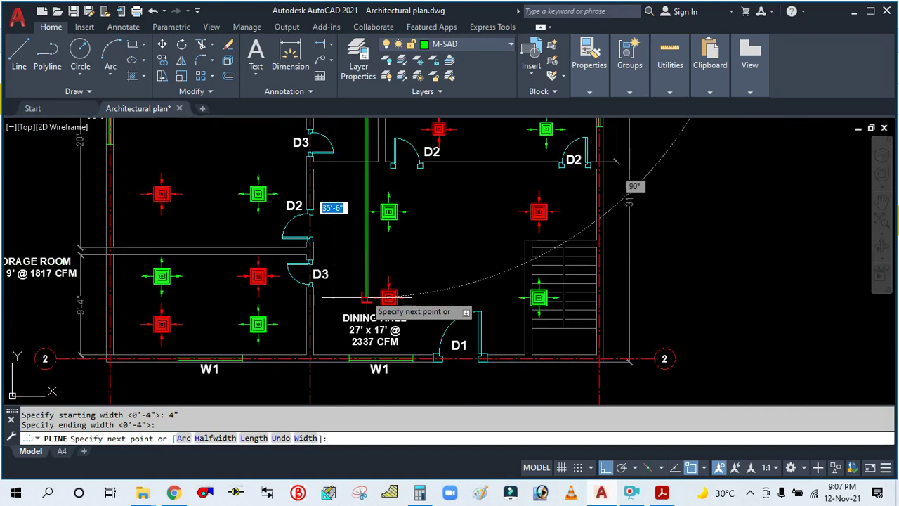
scroll(366, 297, "up", 4)
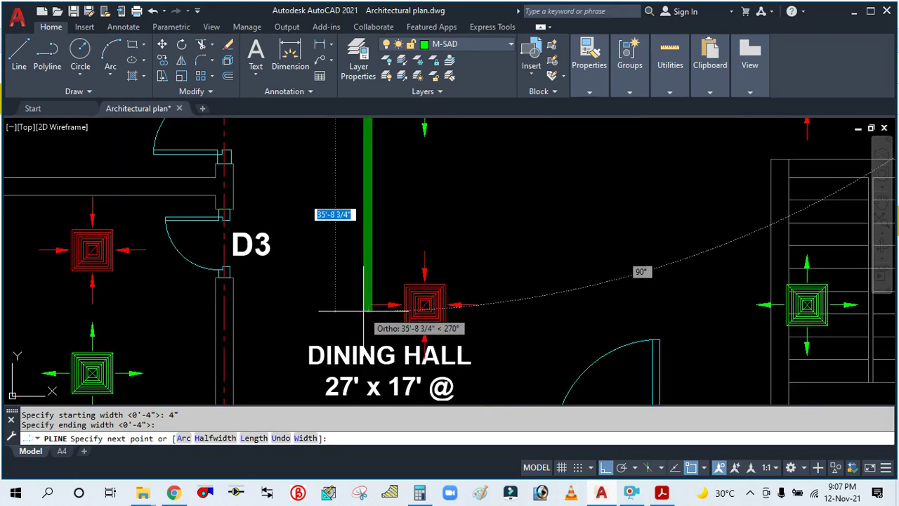
left_click(366, 310)
scroll(366, 310, "down", 3)
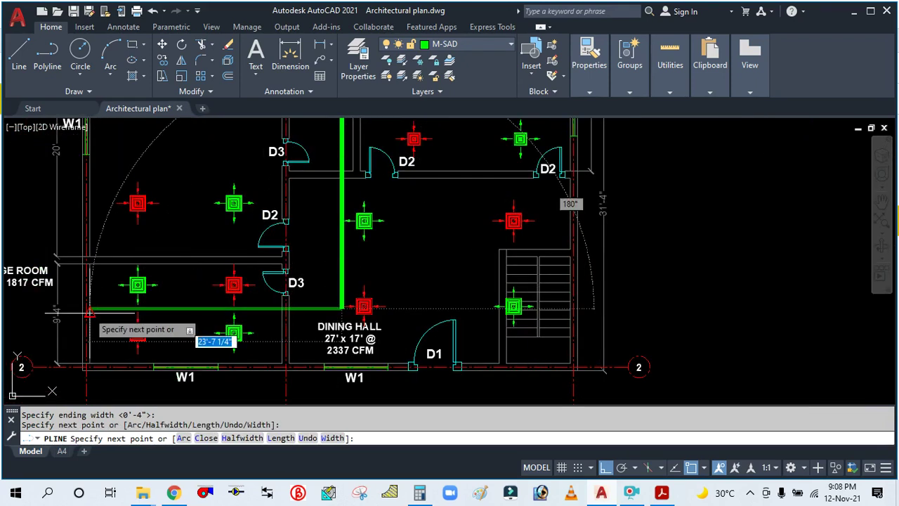
scroll(123, 307, "up", 3)
left_click(141, 306)
key("Escape")
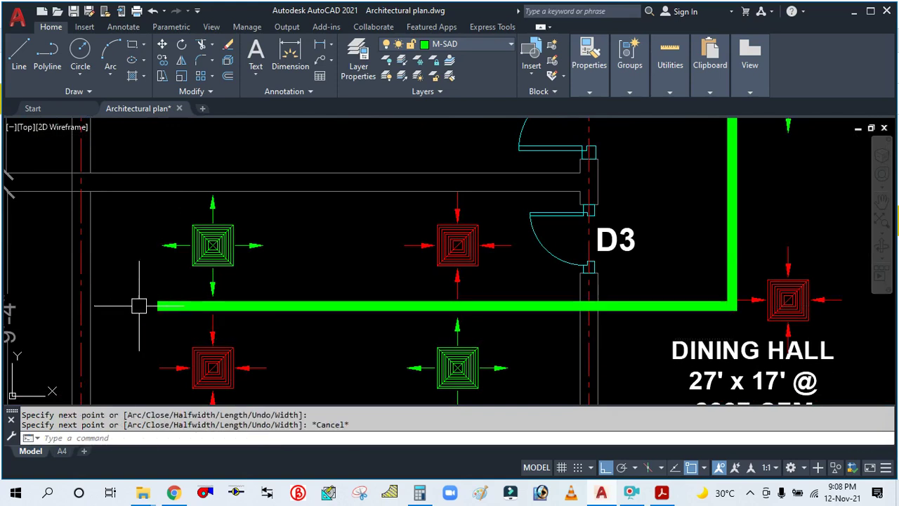
scroll(243, 304, "down", 4)
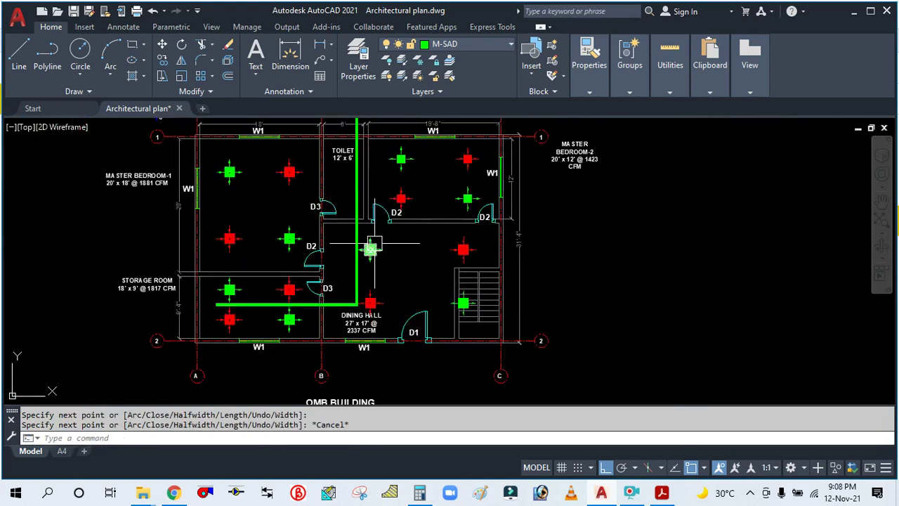
scroll(373, 246, "up", 3)
Draw a branch duct off the main run across the dining hall
key("Return")
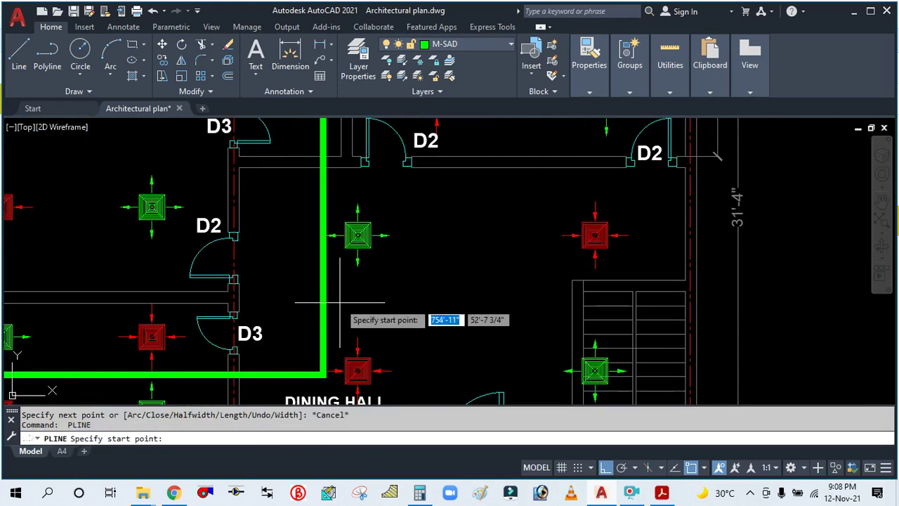
left_click(323, 307)
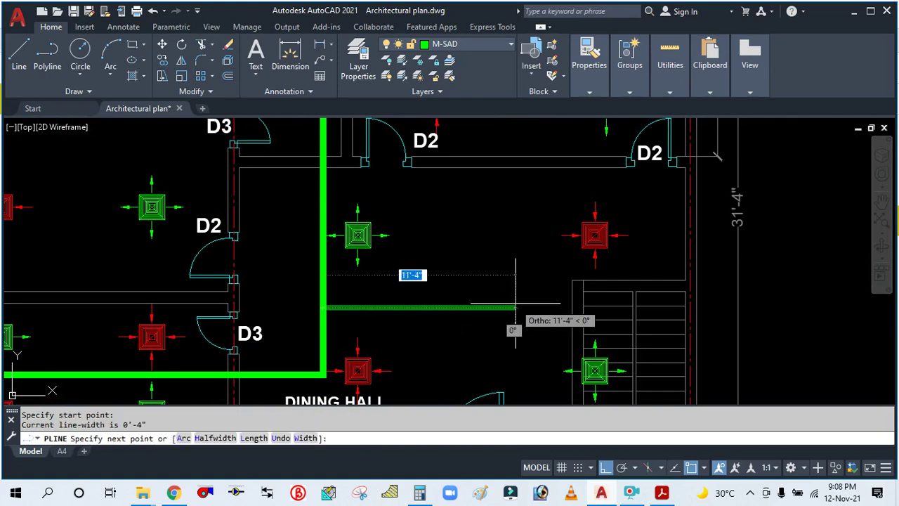
left_click(535, 307)
key("Escape")
scroll(491, 295, "down", 4)
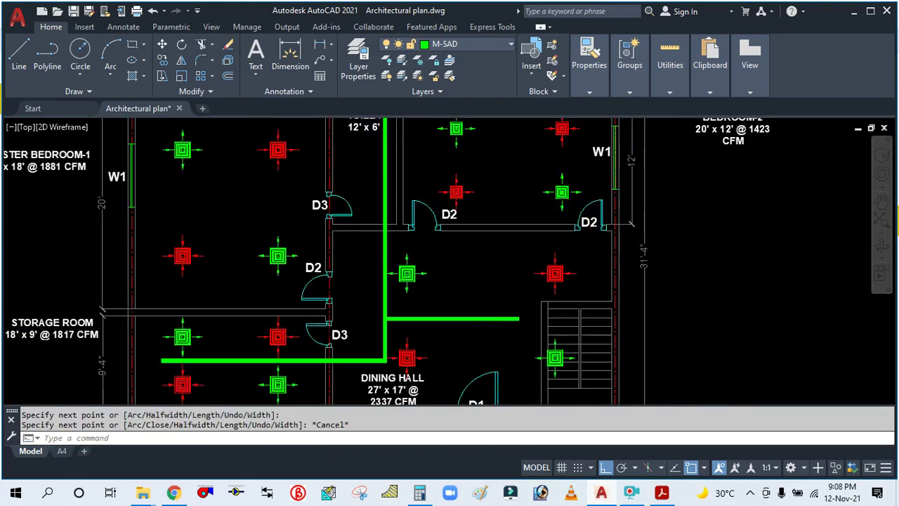
scroll(415, 278, "up", 2)
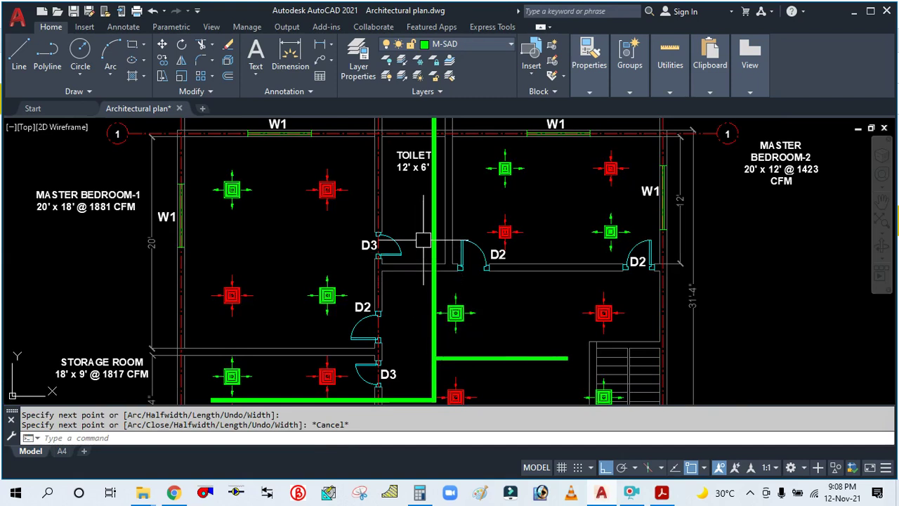
key("Return")
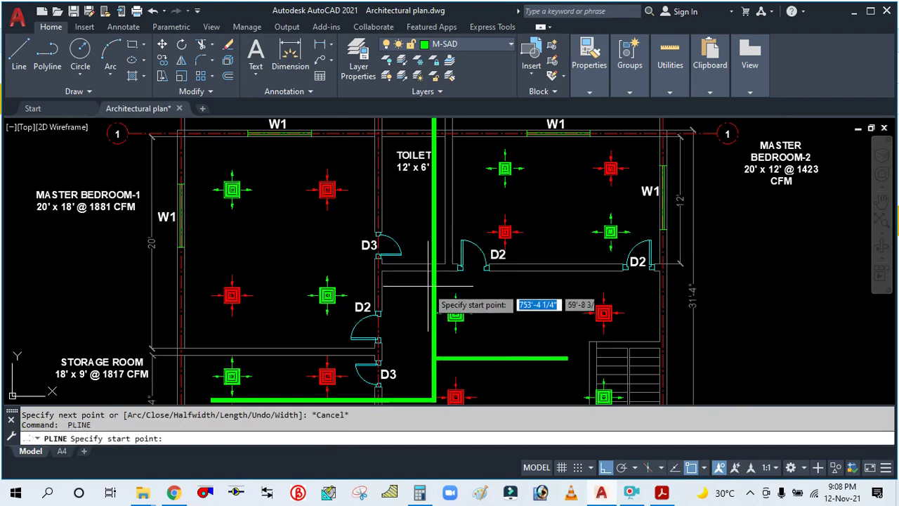
key("Escape")
scroll(354, 245, "down", 5)
scroll(295, 287, "up", 5)
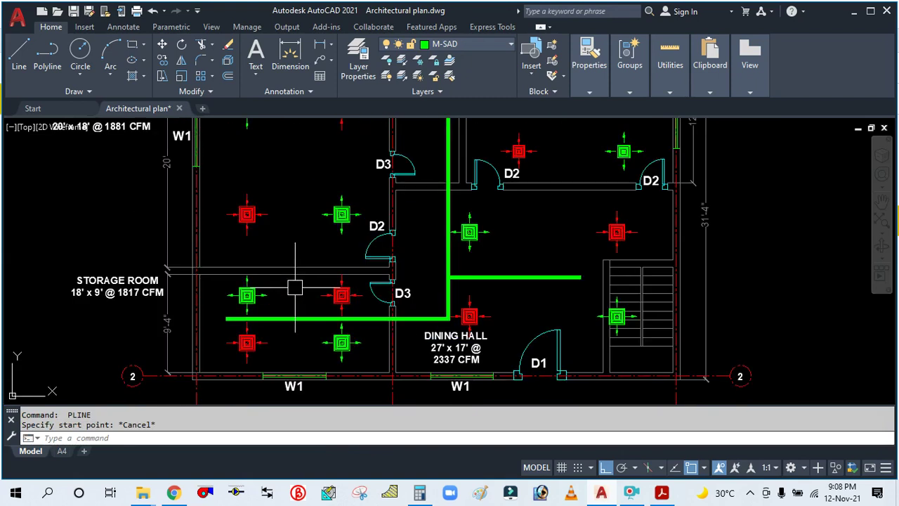
scroll(294, 293, "down", 2)
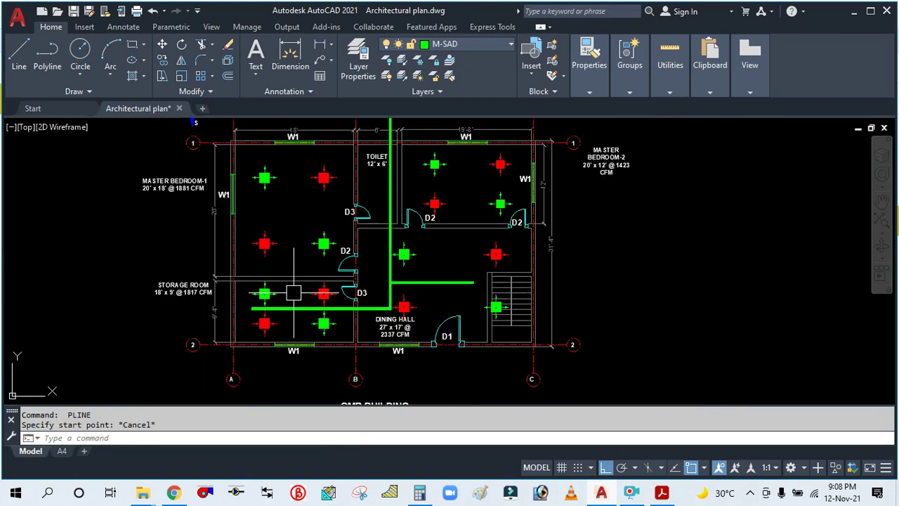
scroll(294, 293, "up", 2)
Draw a branch from the lower horizontal duct up into Master Bedroom-1
key("Return")
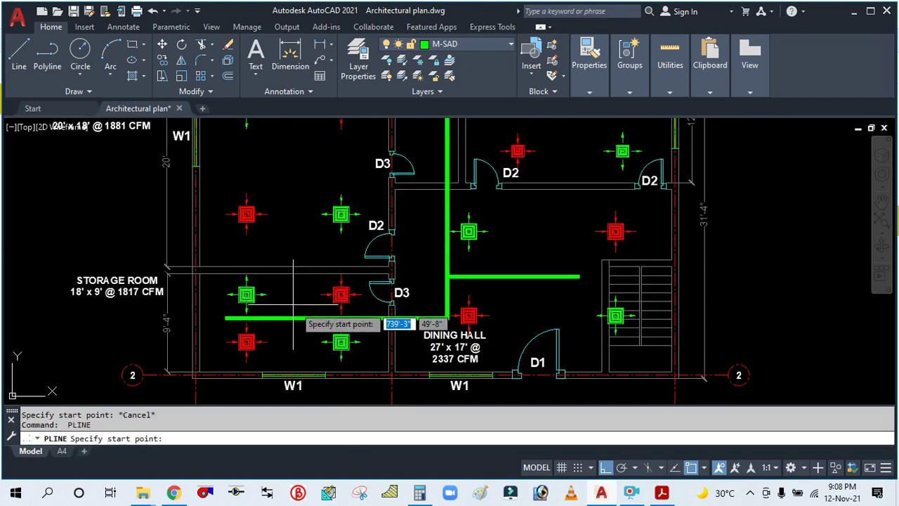
left_click(295, 316)
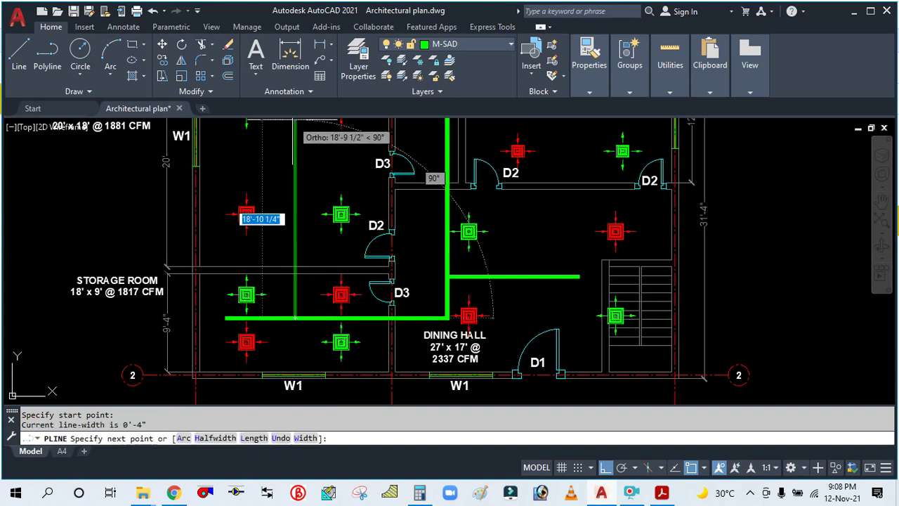
scroll(292, 175, "down", 3)
scroll(288, 200, "up", 2)
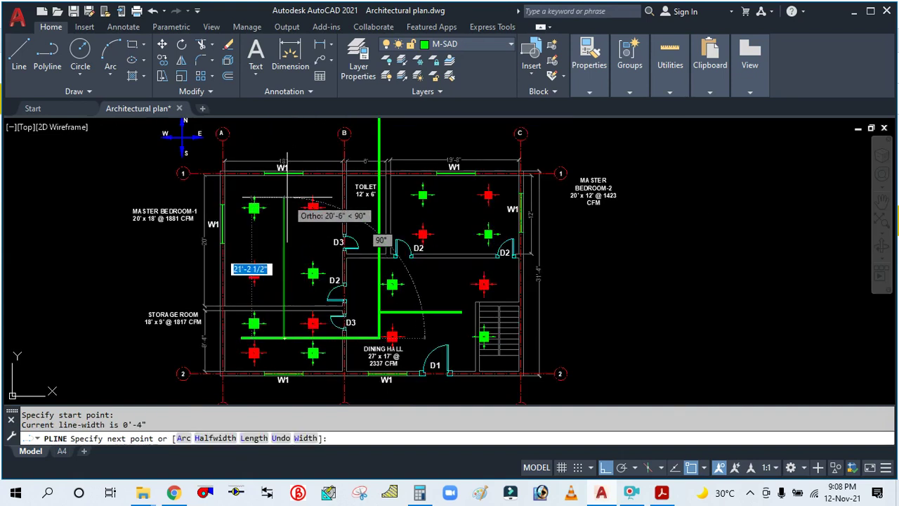
left_click(285, 198)
key("Return")
scroll(384, 217, "up", 2)
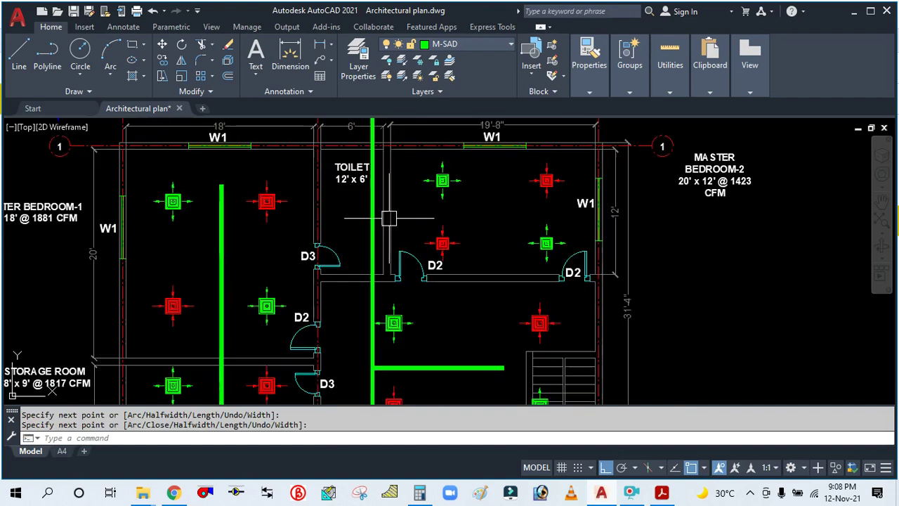
Draw a branch from the main vertical duct into Master Bedroom-2
key("Return")
left_click(372, 223)
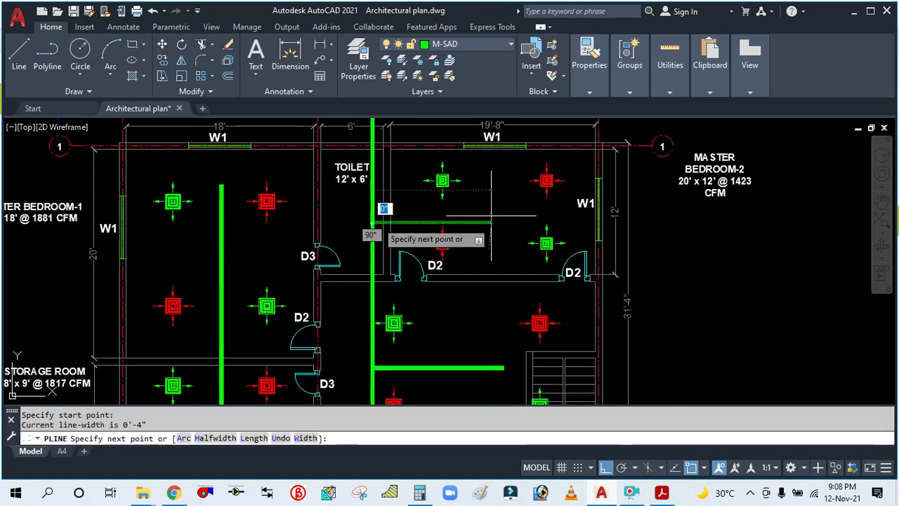
left_click(561, 220)
key("Escape")
scroll(460, 206, "down", 3)
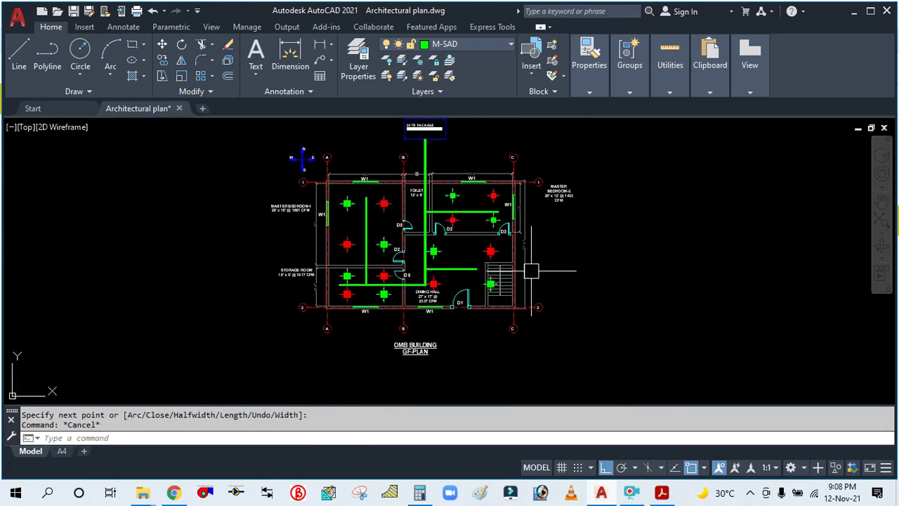
scroll(389, 232, "up", 4)
scroll(404, 292, "down", 2)
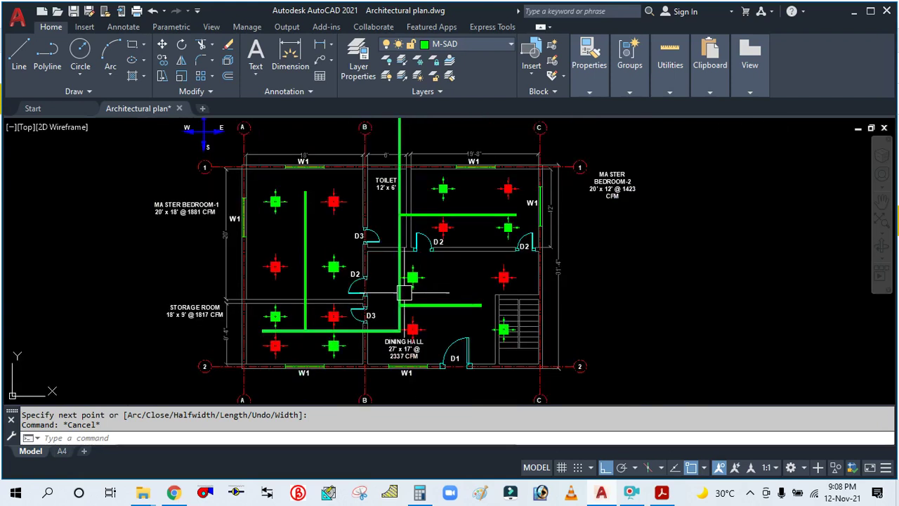
scroll(510, 195, "up", 4)
Draw a short end cap across the branch's end
key("Return")
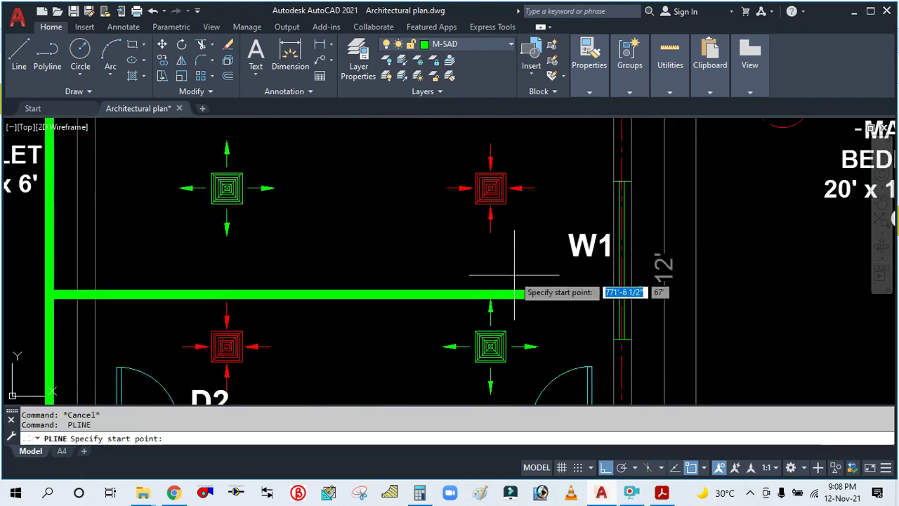
left_click(524, 294)
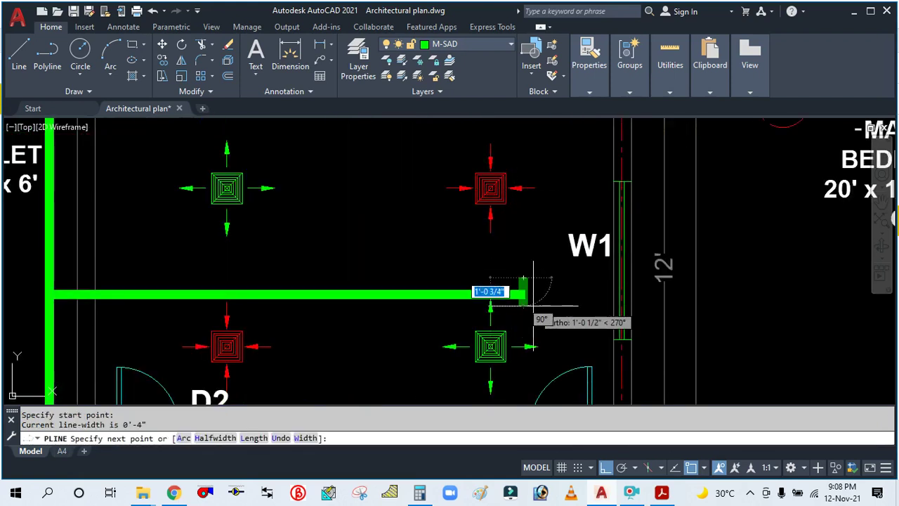
left_click(533, 301)
key("Escape")
scroll(516, 237, "down", 4)
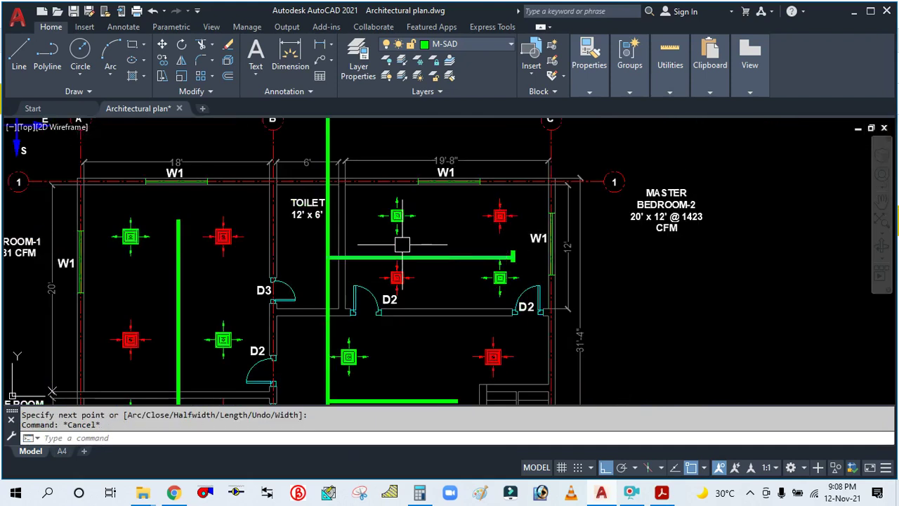
scroll(402, 245, "up", 4)
Draw a trial drop from the upper diffuser to the main duct, then undo it
key("Return")
left_click(383, 281)
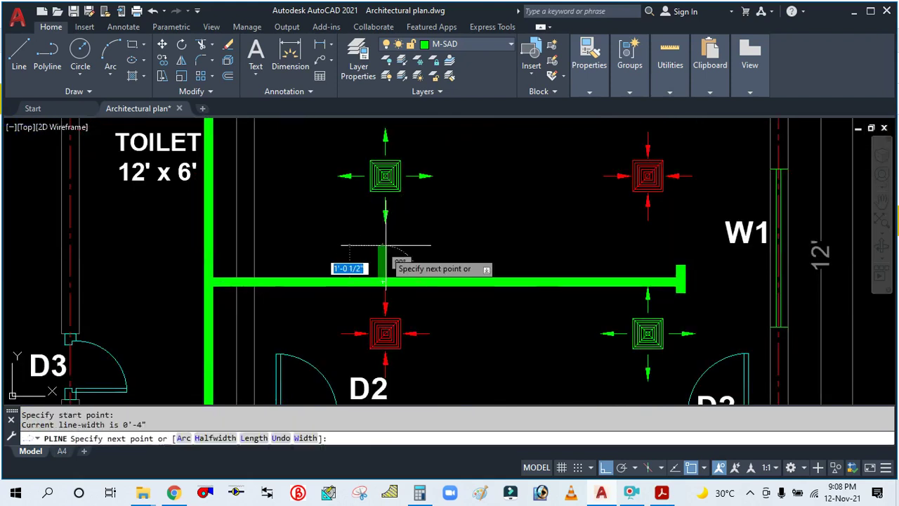
key("Escape")
scroll(389, 190, "up", 2)
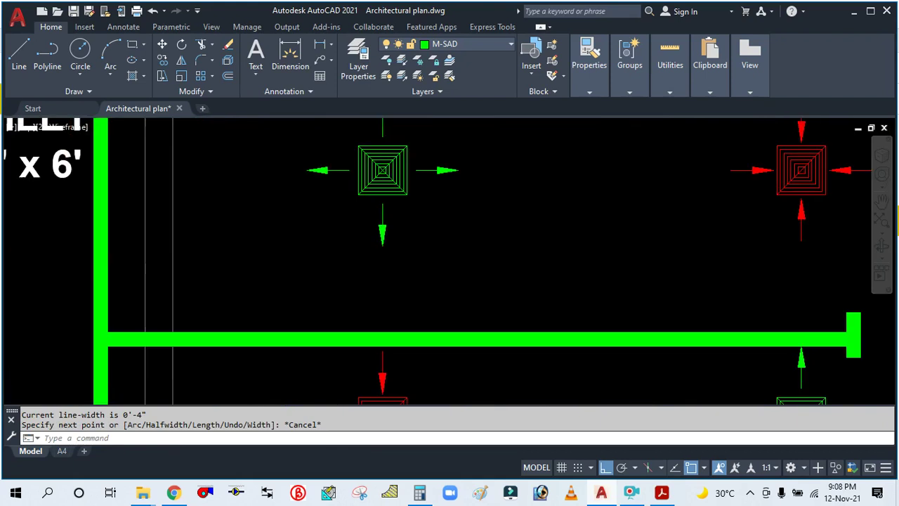
scroll(376, 161, "up", 2)
key("Return")
left_click(368, 145)
scroll(368, 146, "down", 2)
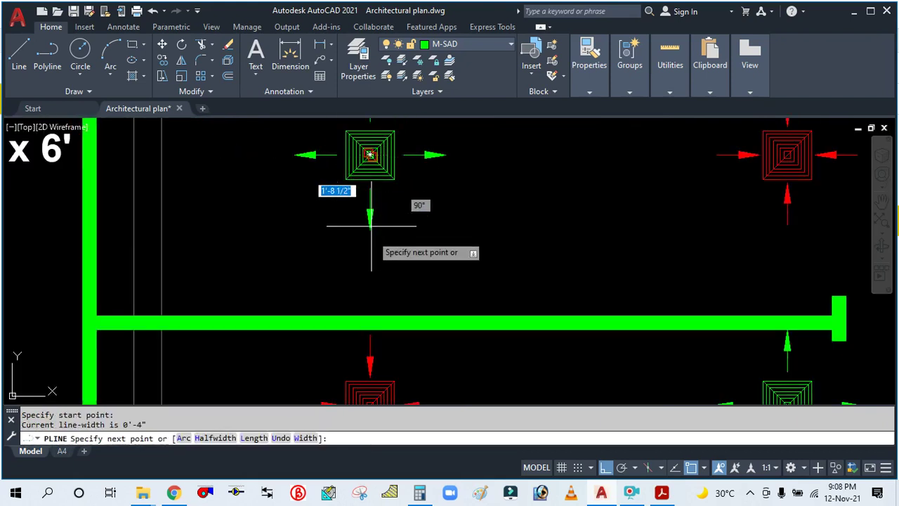
left_click(367, 323)
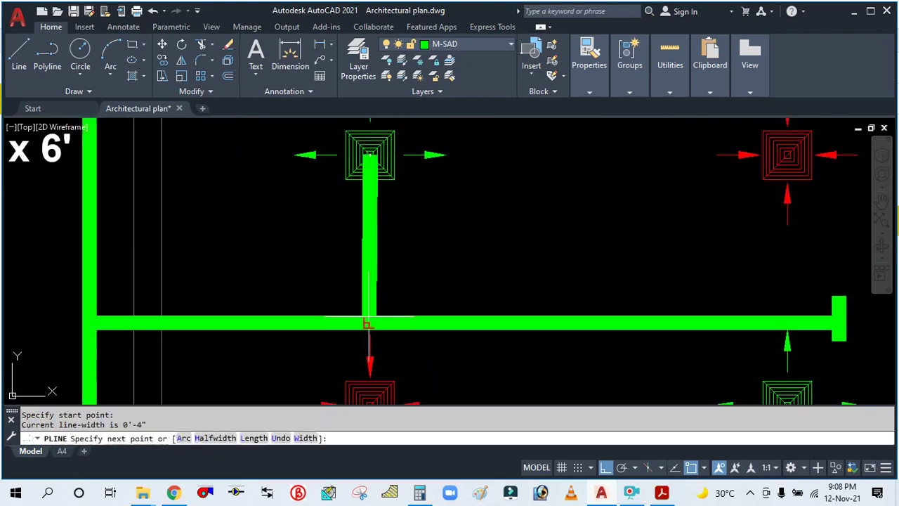
left_click(367, 323)
key("Escape")
scroll(411, 207, "down", 2)
scroll(414, 218, "up", 2)
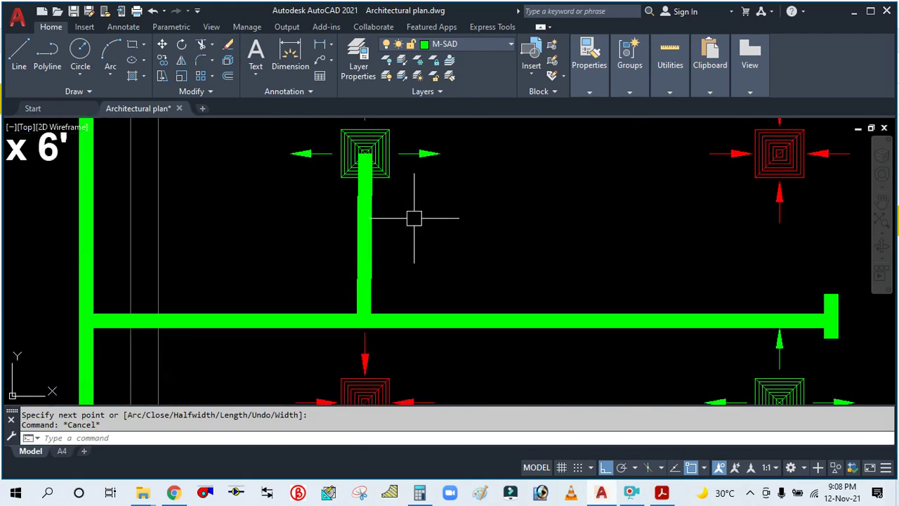
key("ctrl+z")
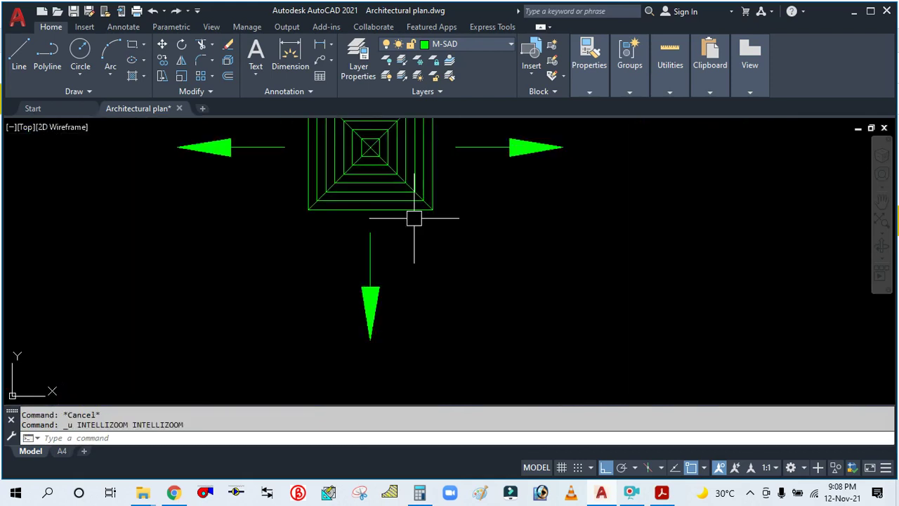
type("u")
key("Return")
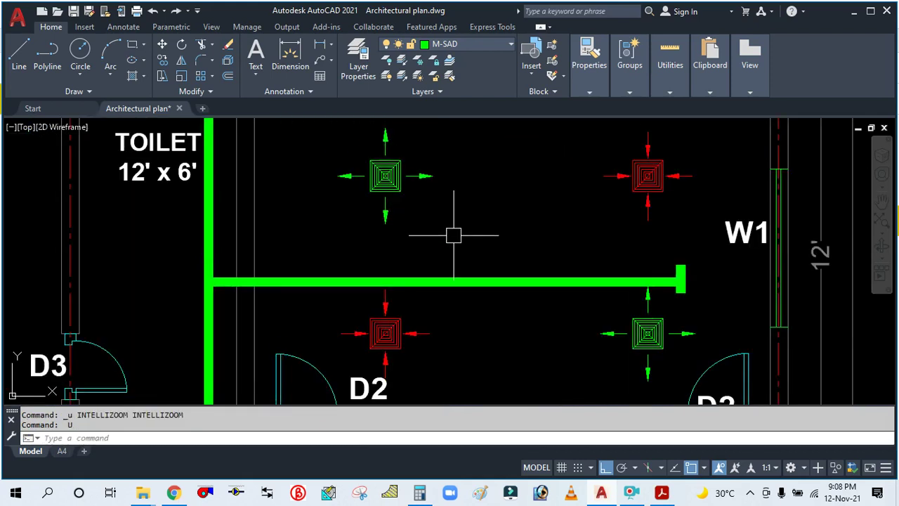
Redraw the branch with PL from the diffuser centre down to the duct
type("pl")
key("Return")
scroll(380, 169, "up", 3)
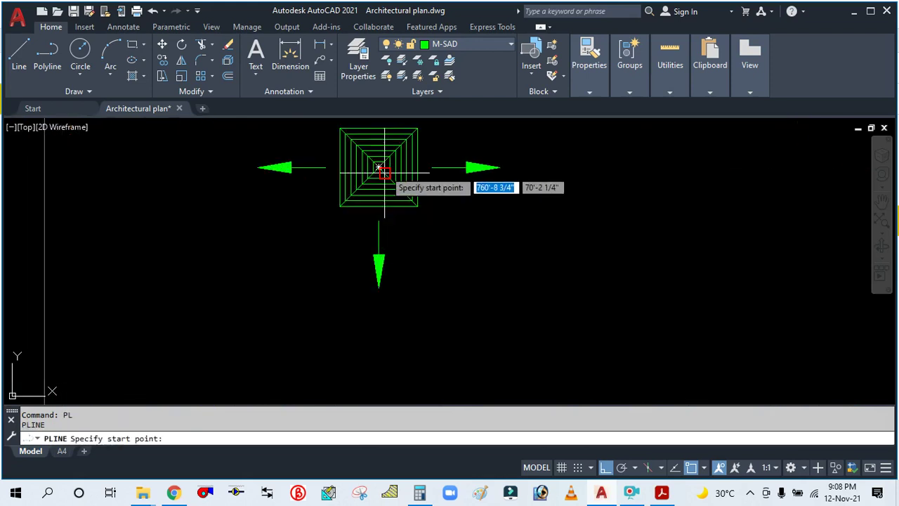
left_click(379, 169)
scroll(390, 236, "down", 2)
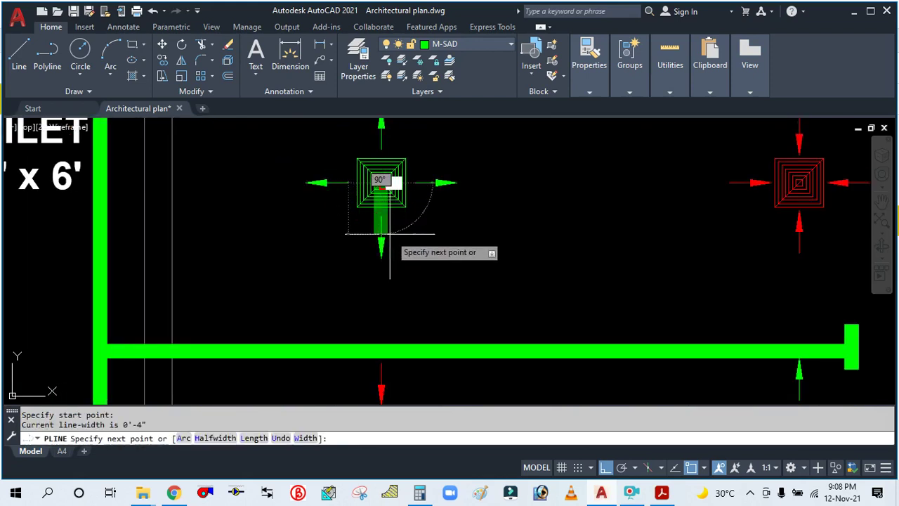
scroll(386, 260, "up", 5)
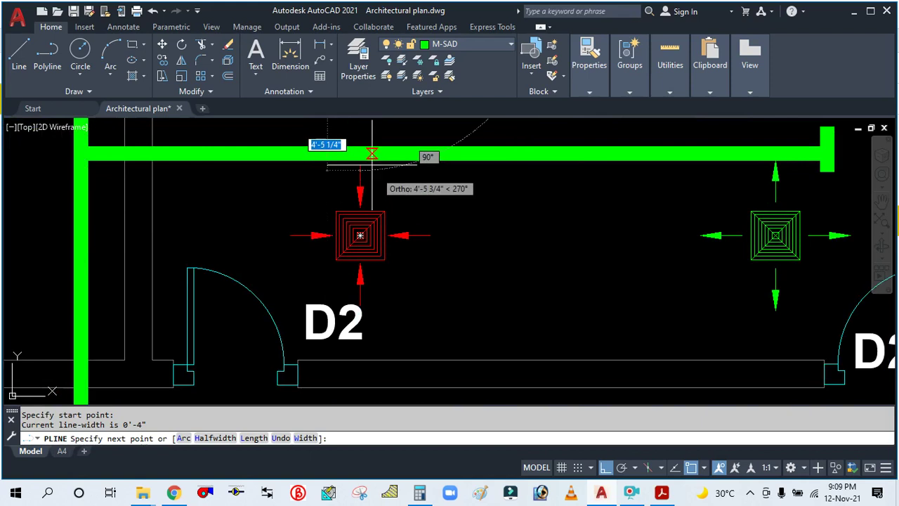
scroll(359, 171, "up", 5)
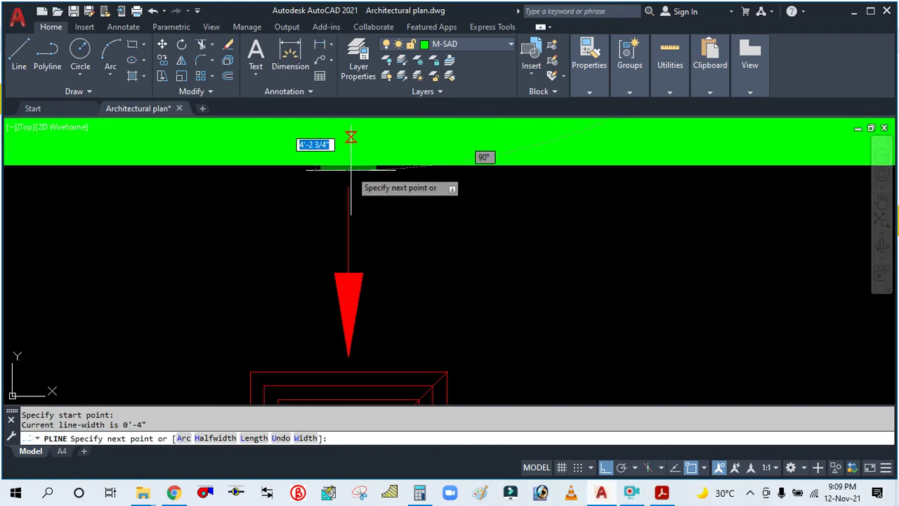
scroll(351, 169, "down", 3)
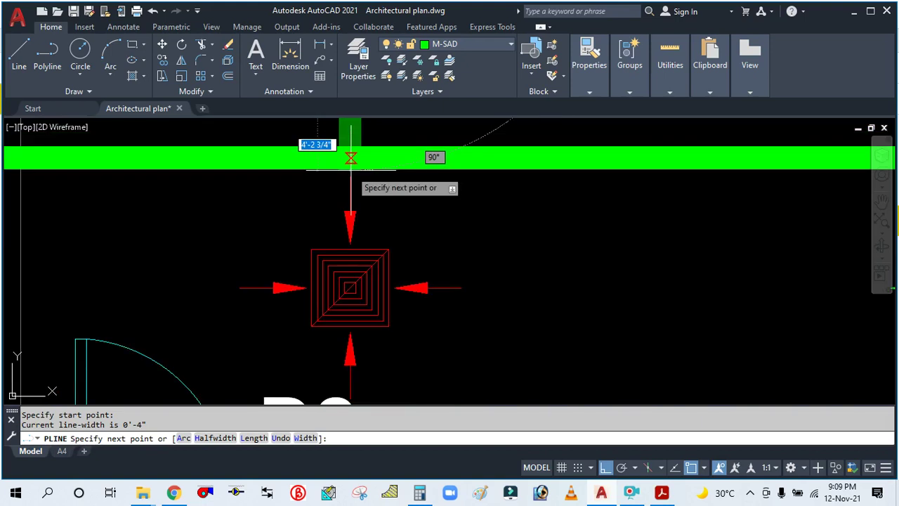
left_click(351, 157)
key("Escape")
scroll(369, 200, "down", 5)
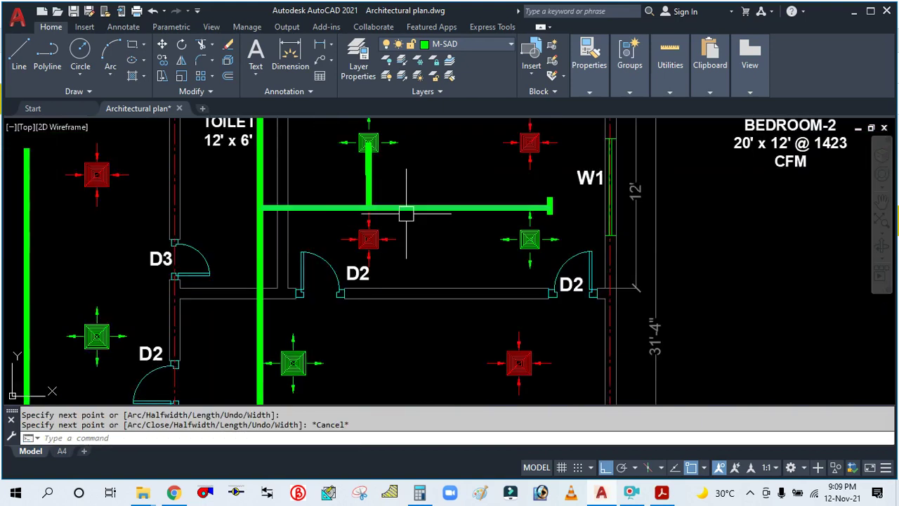
scroll(406, 214, "up", 5)
scroll(409, 231, "down", 4)
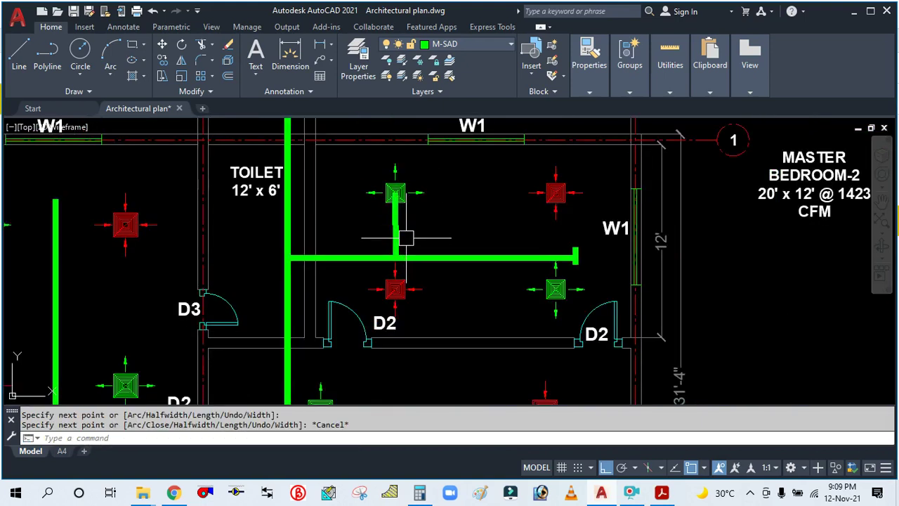
scroll(406, 238, "up", 3)
Delete the old vertical branch duct from the upper-left diffuser
left_click(415, 210)
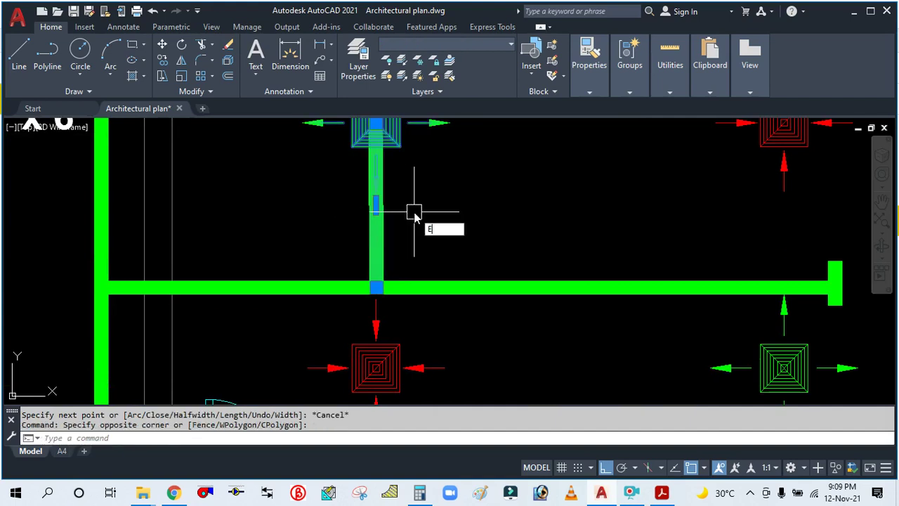
type("E")
key("Return")
scroll(415, 211, "down", 5)
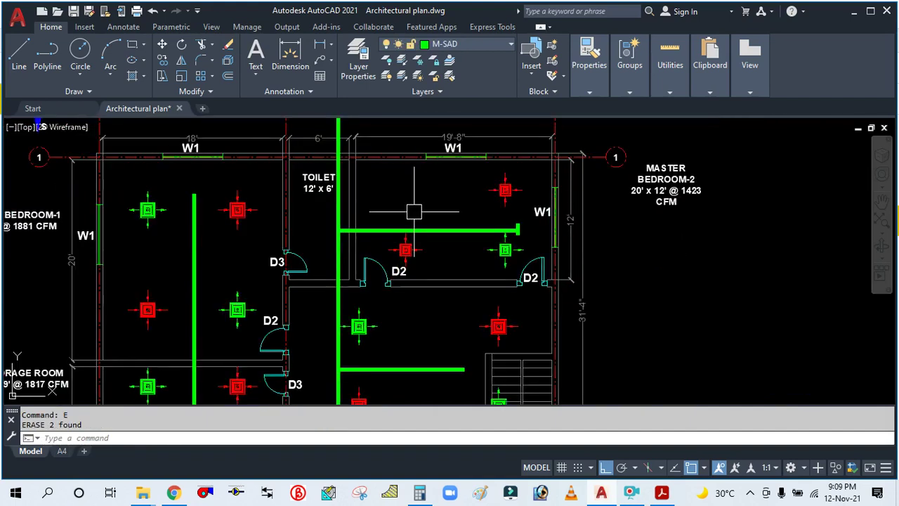
scroll(415, 211, "up", 5)
key("ctrl+z")
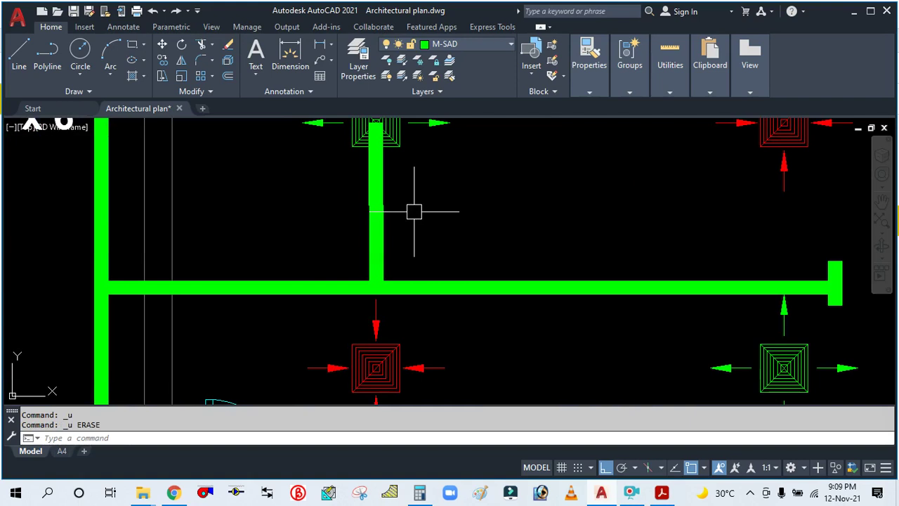
left_click(388, 230)
key("Delete")
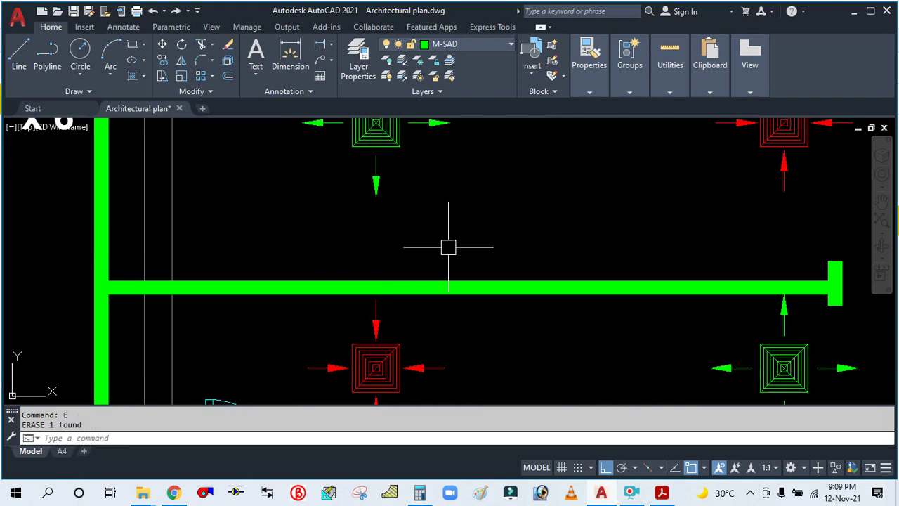
key("Escape")
scroll(433, 241, "down", 2)
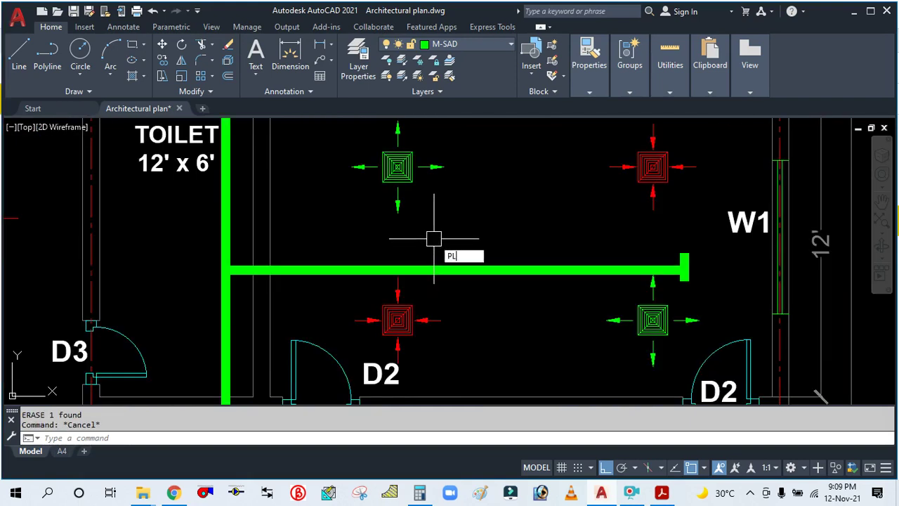
Draw a new branch polyline from the diffuser centre down to just above the main duct
key("Return")
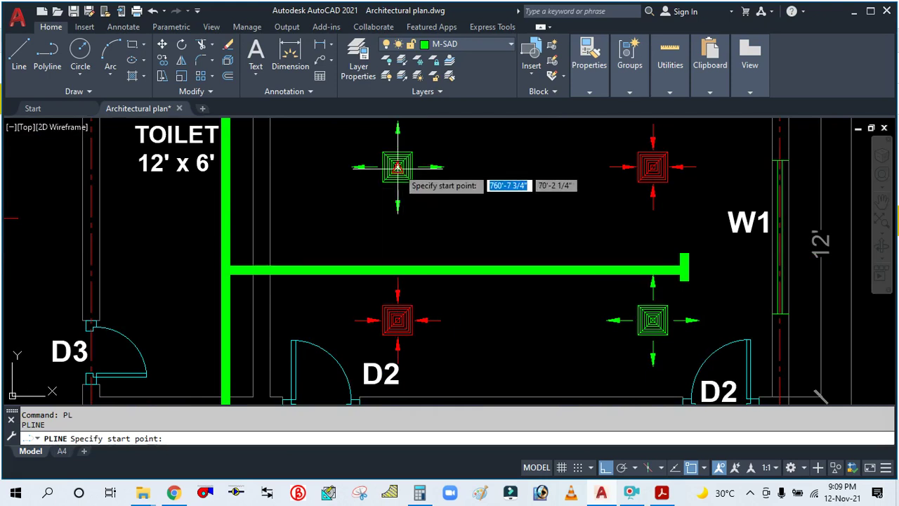
scroll(398, 167, "up", 3)
left_click(388, 156)
scroll(388, 159, "down", 2)
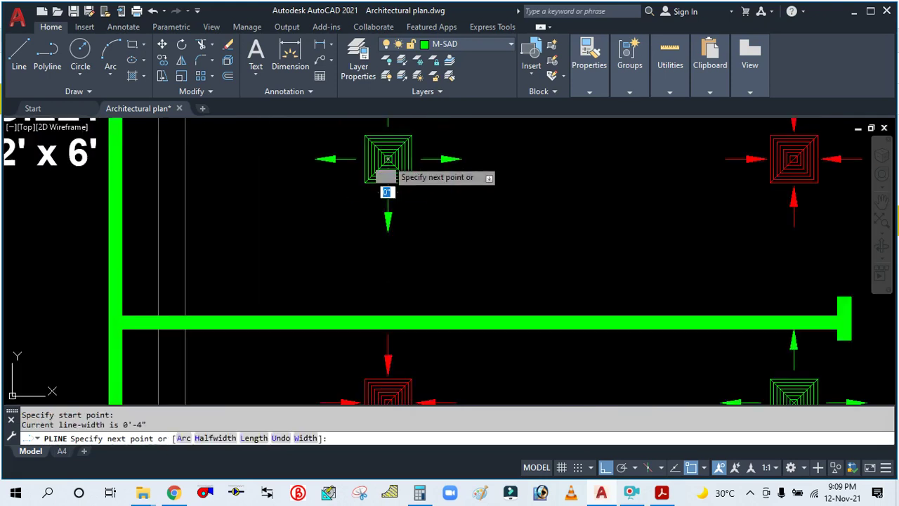
scroll(388, 175, "down", 2)
left_click(397, 243)
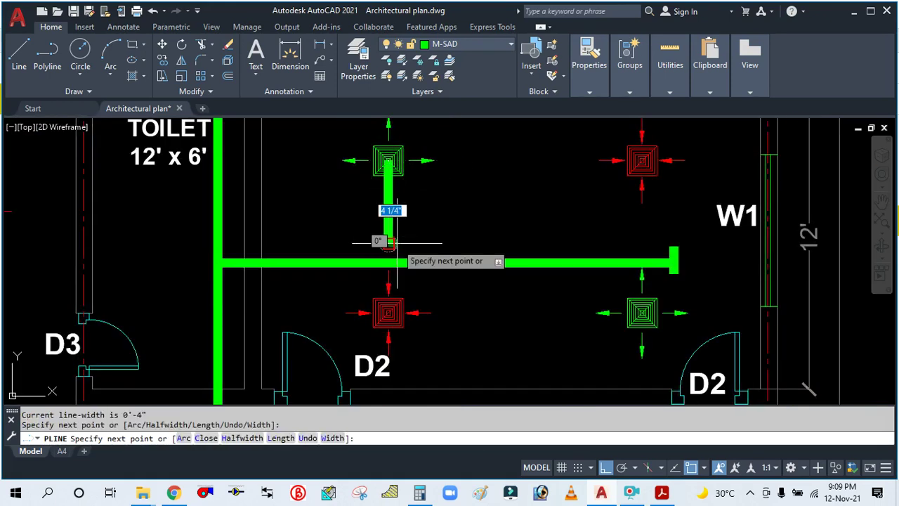
key("Escape")
Extend the new branch down so it meets the main duct
type("ex")
key("Return")
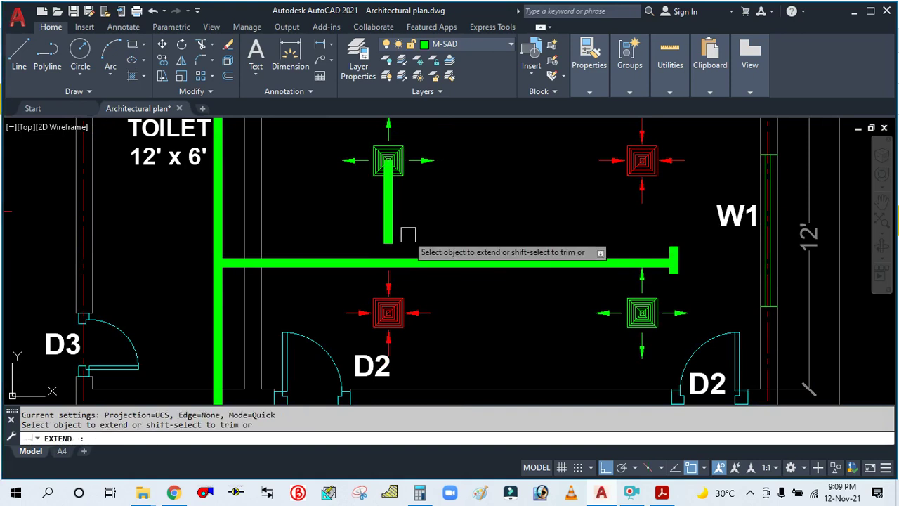
left_click(388, 210)
key("Escape")
scroll(539, 201, "down", 3)
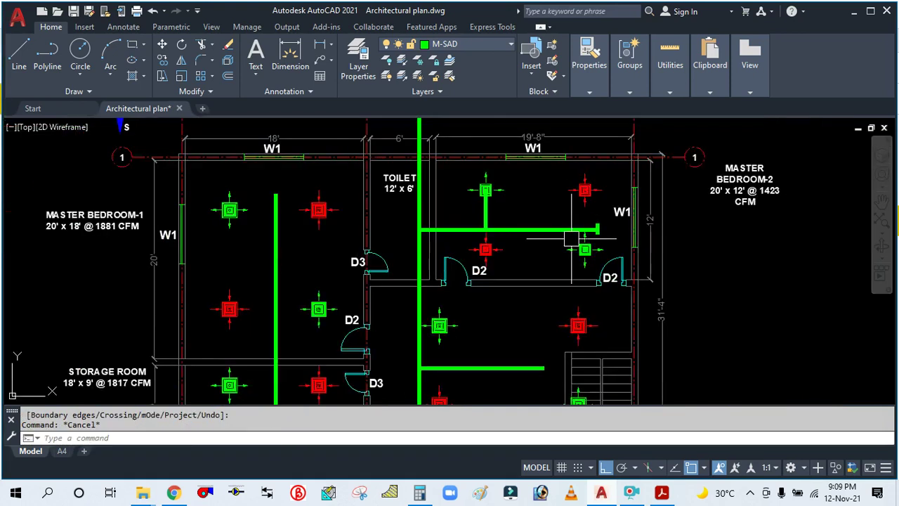
scroll(597, 257, "up", 5)
key("Return")
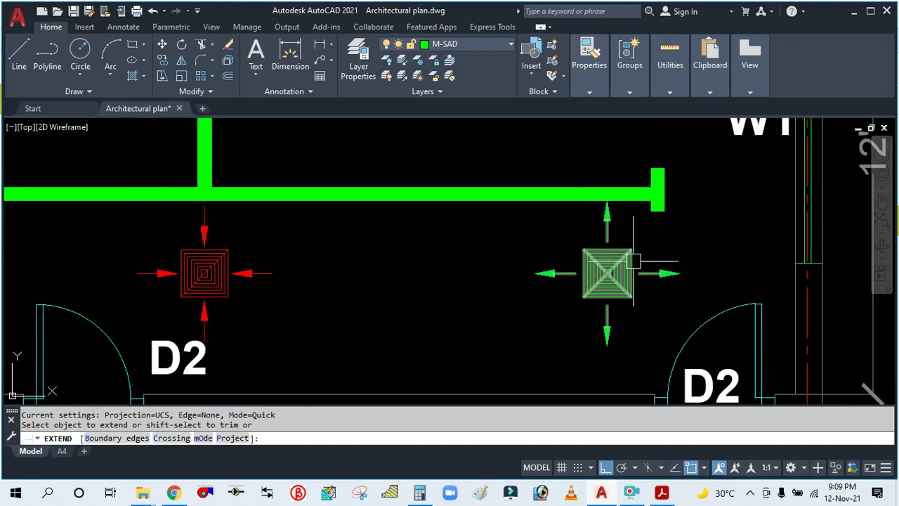
key("Escape")
Draw a branch polyline from the lower-right diffuser centre up to the main duct
type("pl")
key("Return")
left_click(640, 265)
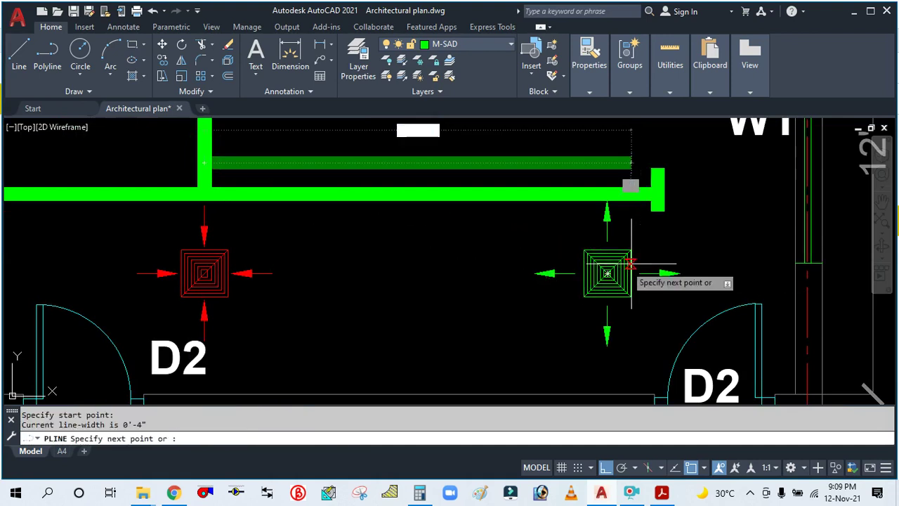
key("Escape")
key("Return")
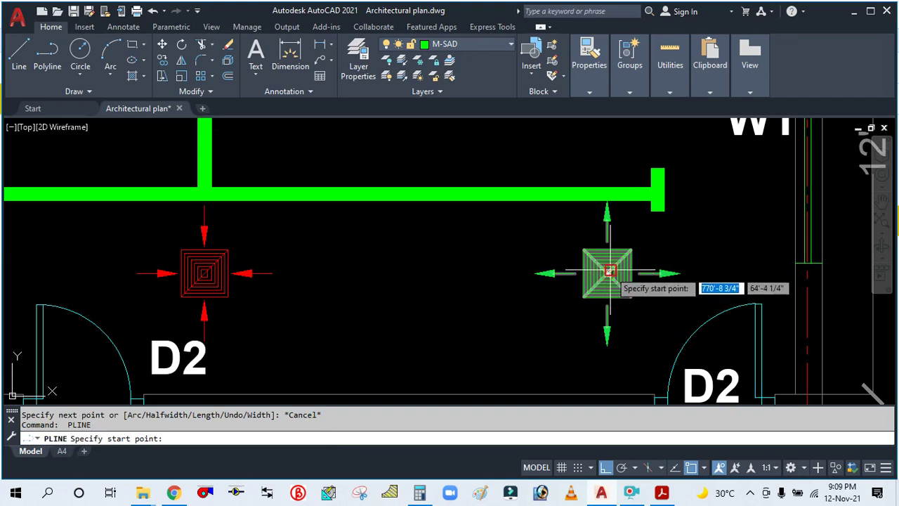
left_click(608, 273)
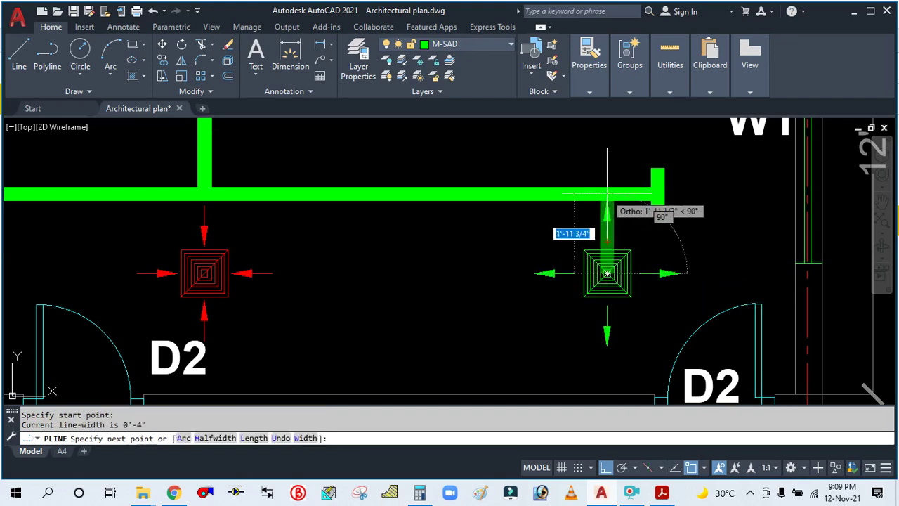
left_click(605, 195)
key("Escape")
Draw a duct branch from the diffuser centre to the vertical main duct
scroll(622, 196, "down", 3)
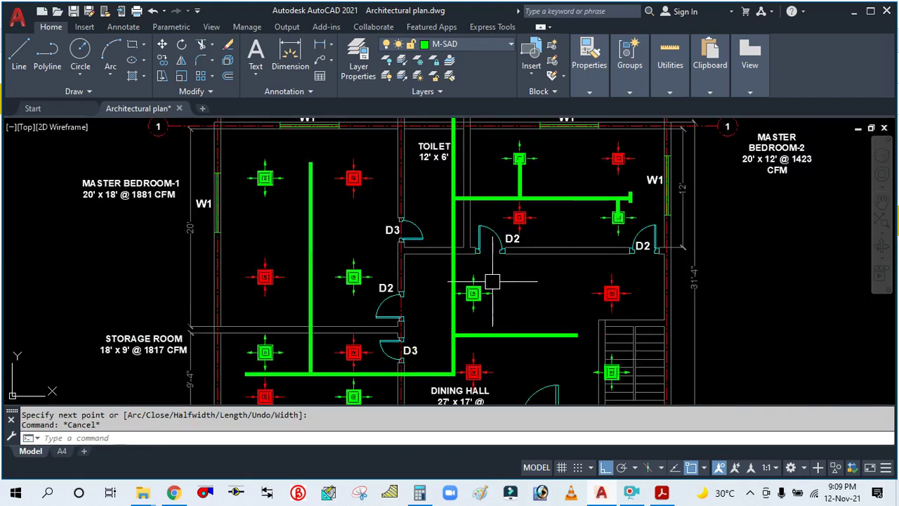
scroll(588, 363, "up", 4)
scroll(540, 266, "down", 3)
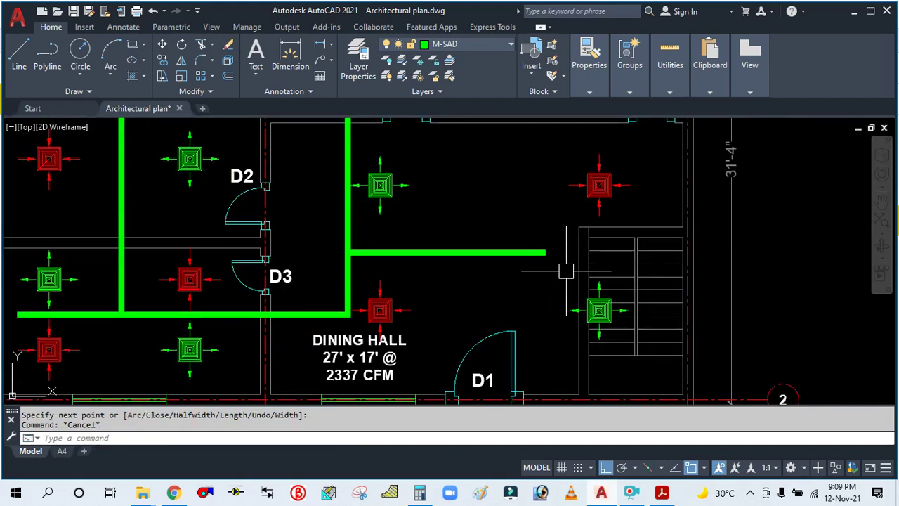
scroll(566, 271, "up", 2)
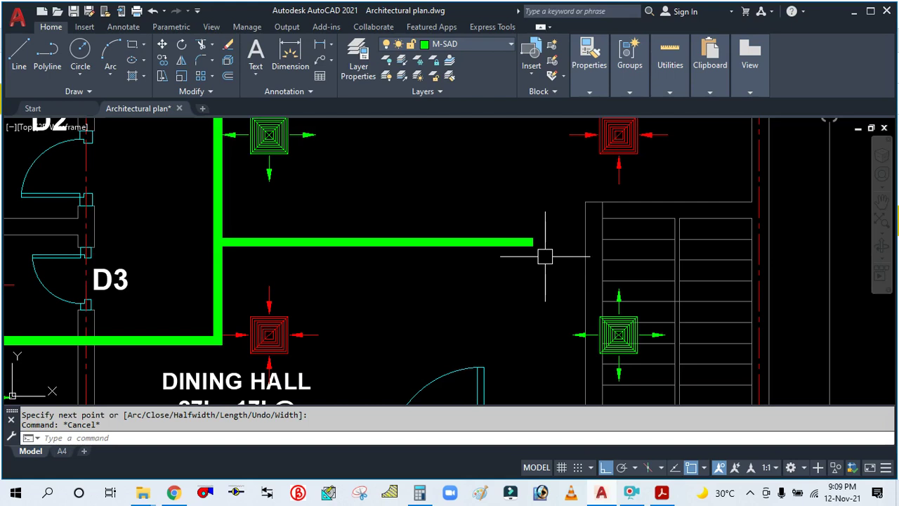
scroll(536, 262, "down", 3)
scroll(465, 225, "up", 5)
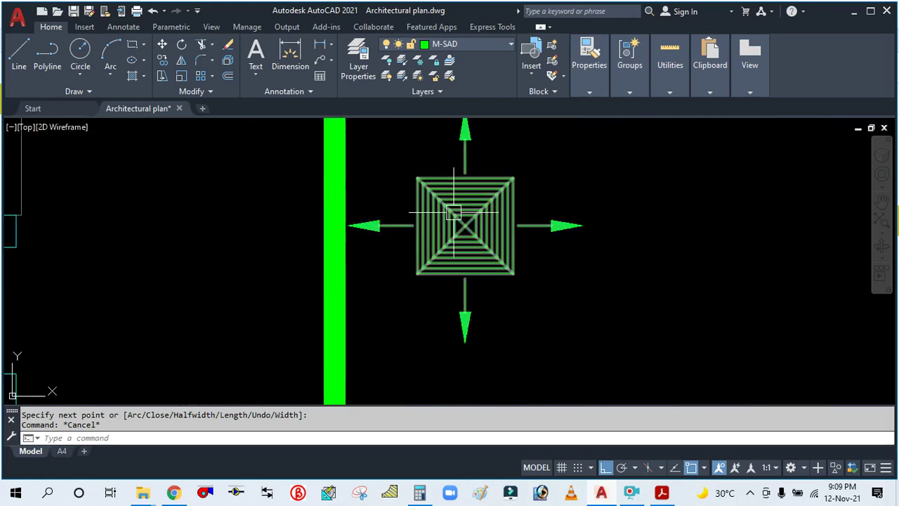
key("Return")
left_click(465, 225)
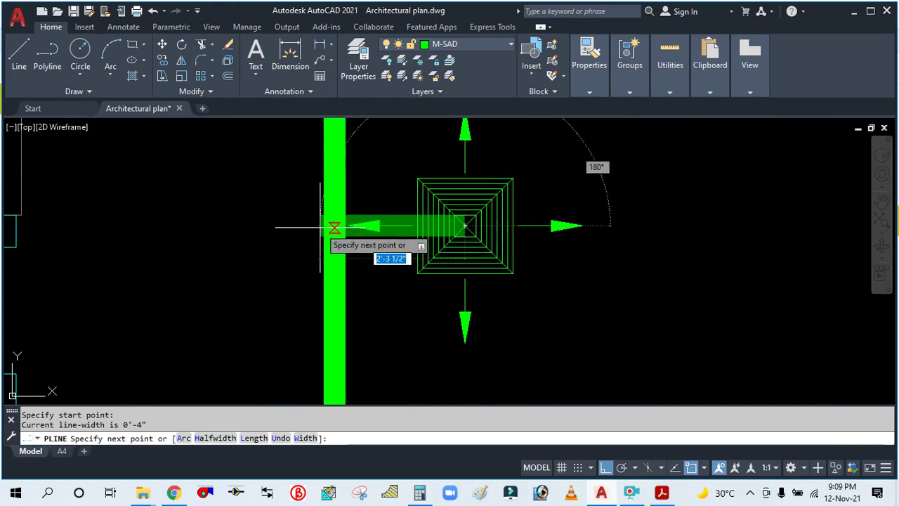
left_click(240, 233)
key("Escape")
Trim away the branch stub overhanging past the main duct
type("T")
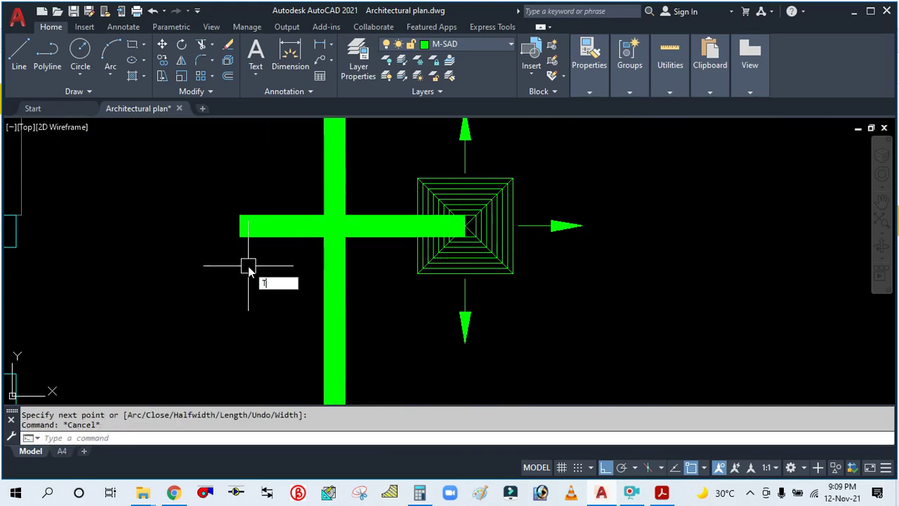
type("R")
key("Return")
left_click(258, 239)
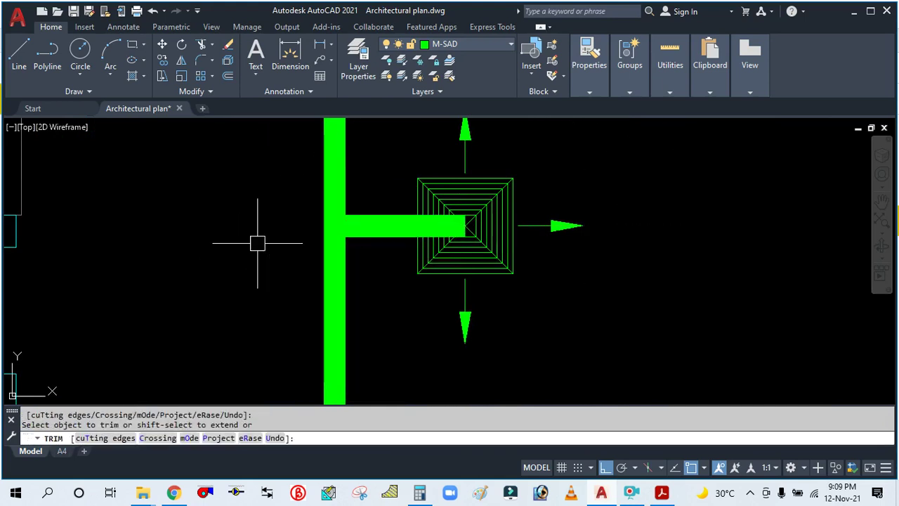
key("Escape")
scroll(513, 275, "down", 4)
scroll(614, 302, "up", 3)
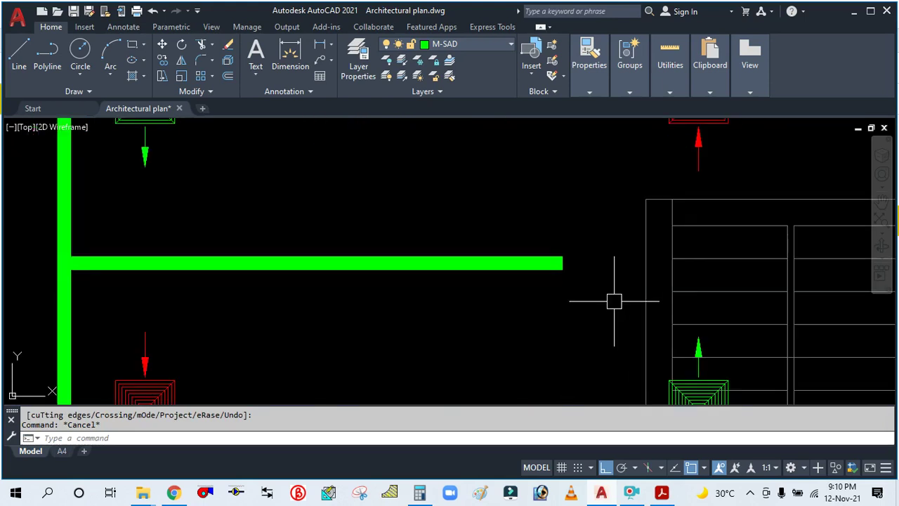
scroll(595, 290, "down", 2)
key("Return")
key("Escape")
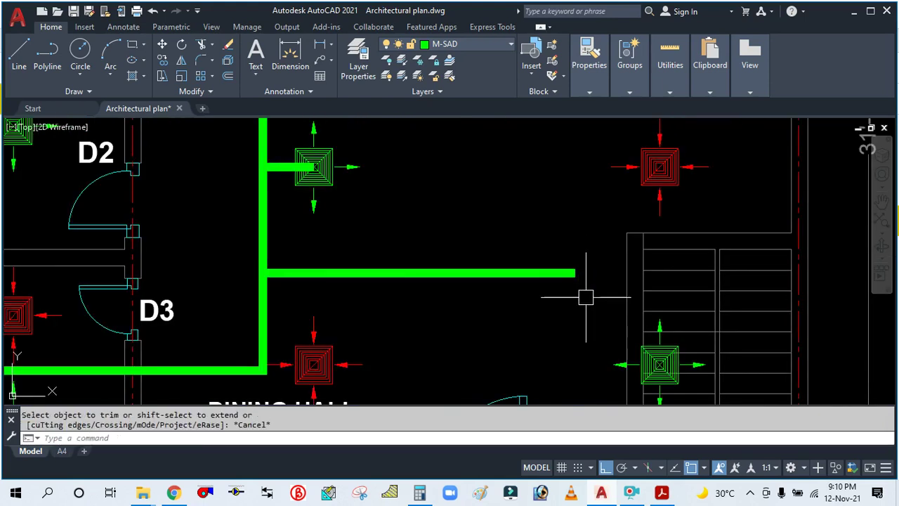
Draw a diagonal duct from the horizontal branch's end to the stair-side diffuser centre
key("Return")
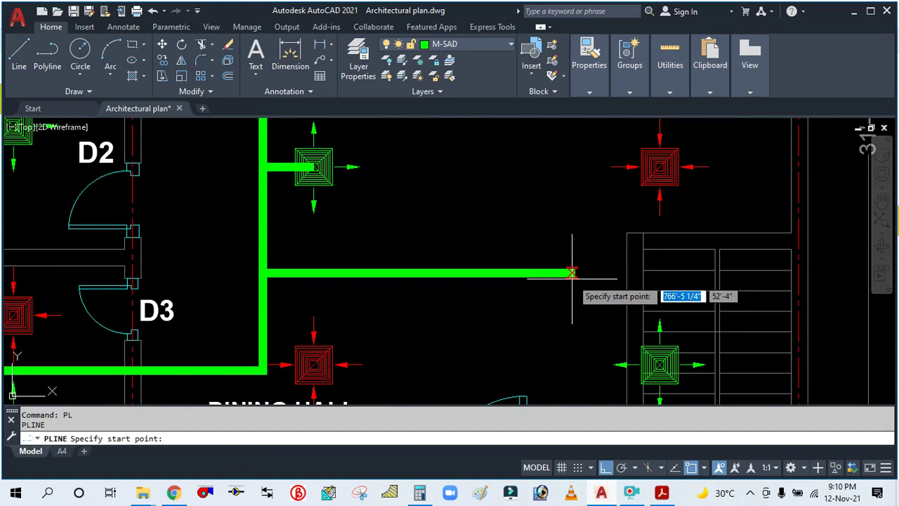
left_click(574, 273)
scroll(659, 364, "up", 4)
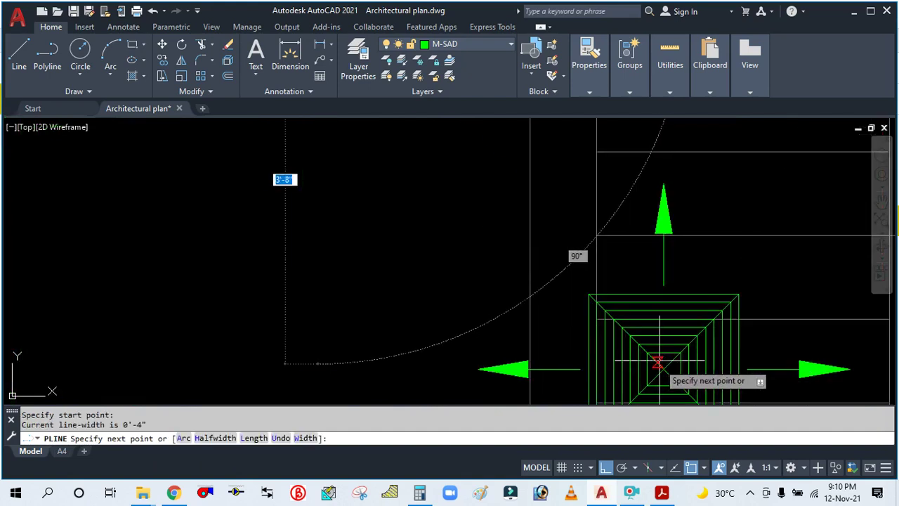
left_click(659, 368)
key("Escape")
scroll(552, 319, "down", 2)
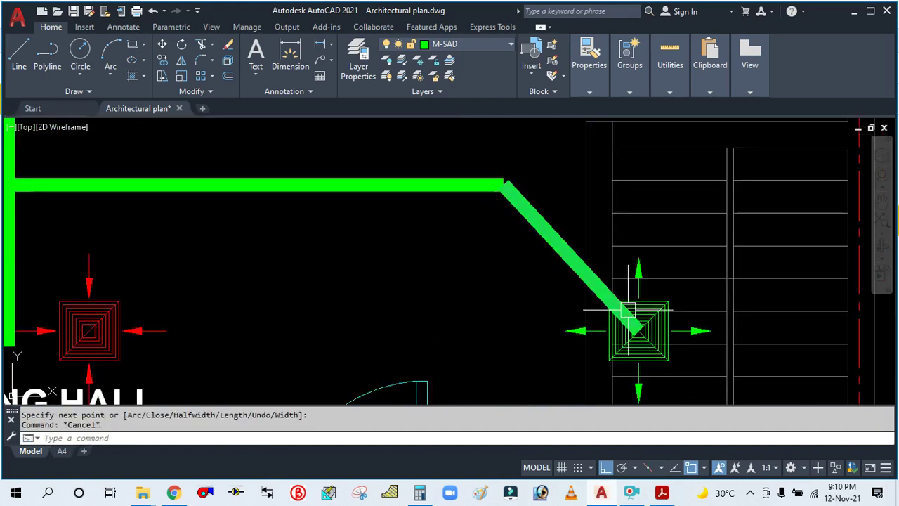
Fillet the horizontal and diagonal ducts with radius 0 to close the corner
type("F")
key("Return")
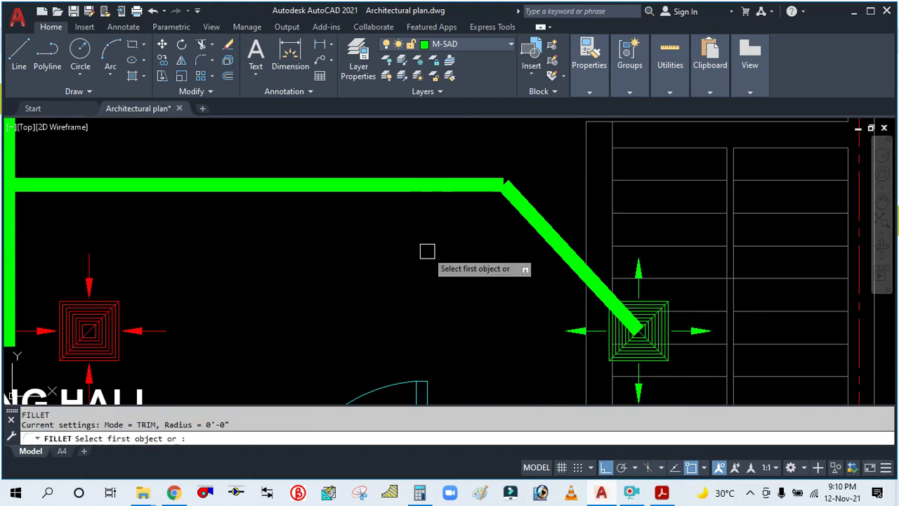
type("R")
key("Return")
key("Return")
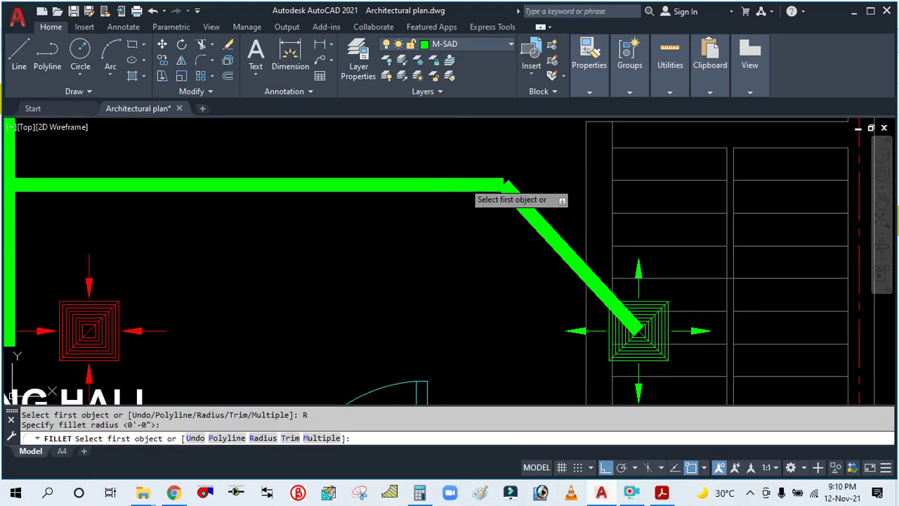
left_click(501, 185)
left_click(507, 185)
key("Return")
Draw a duct branch from the storage room diffuser centre up to the main duct
key("Escape")
scroll(574, 199, "down", 5)
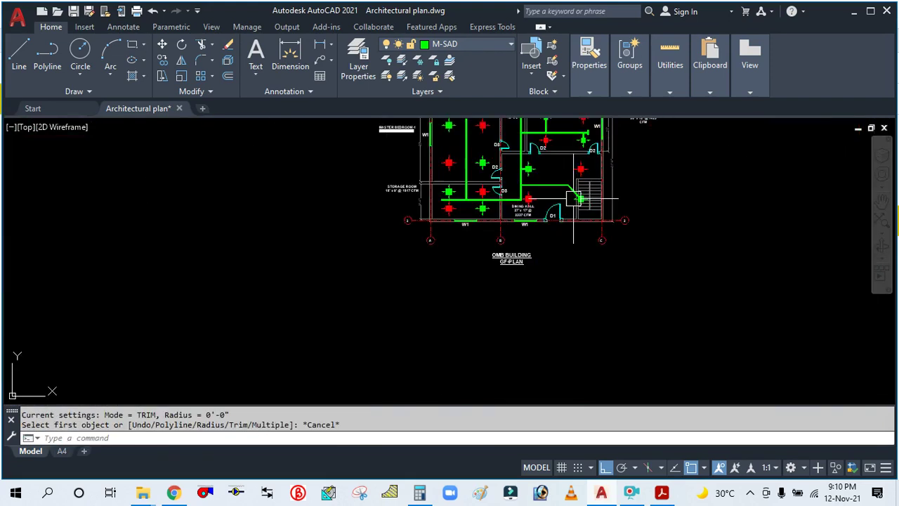
scroll(521, 194, "up", 5)
scroll(352, 279, "up", 3)
key("Return")
key("Escape")
type("PL")
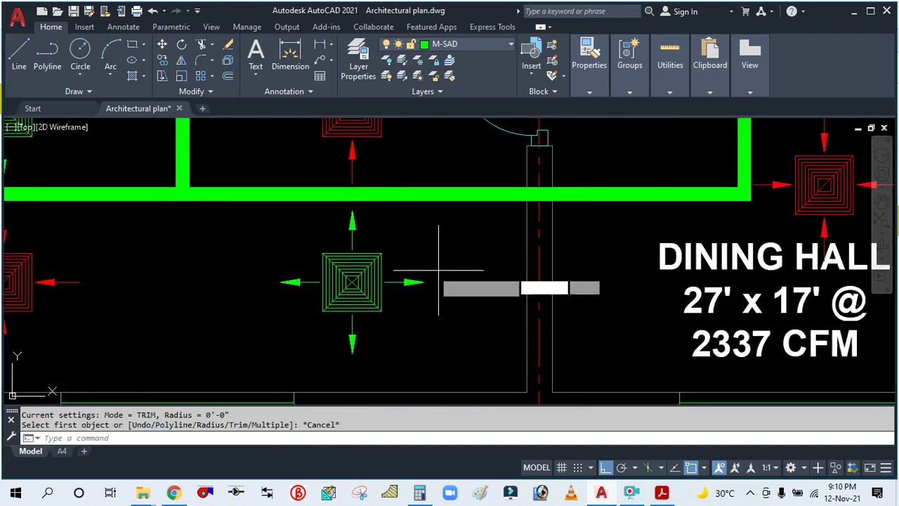
key("Return")
left_click(352, 282)
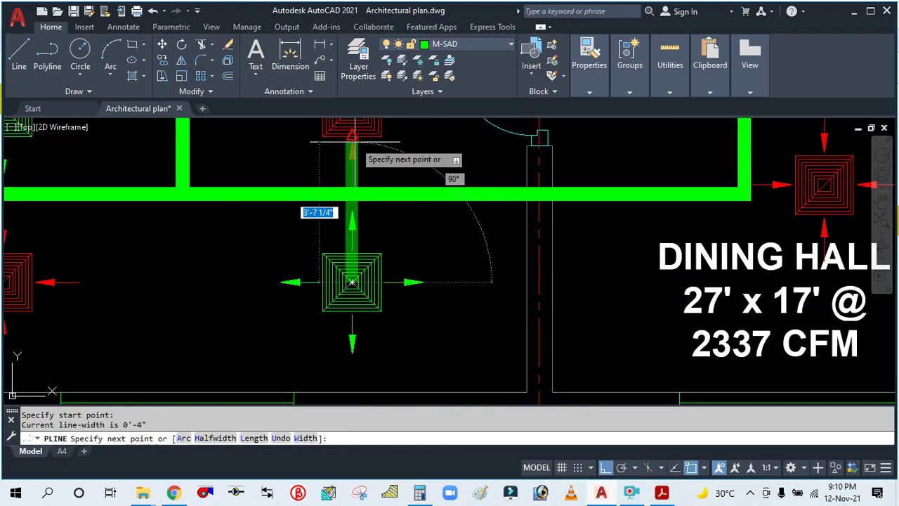
scroll(351, 195, "up", 7)
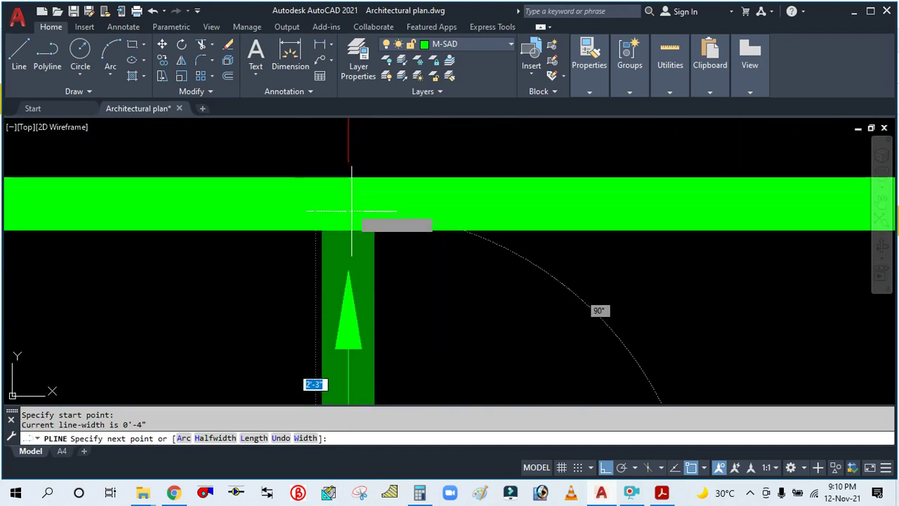
left_click(349, 202)
key("Escape")
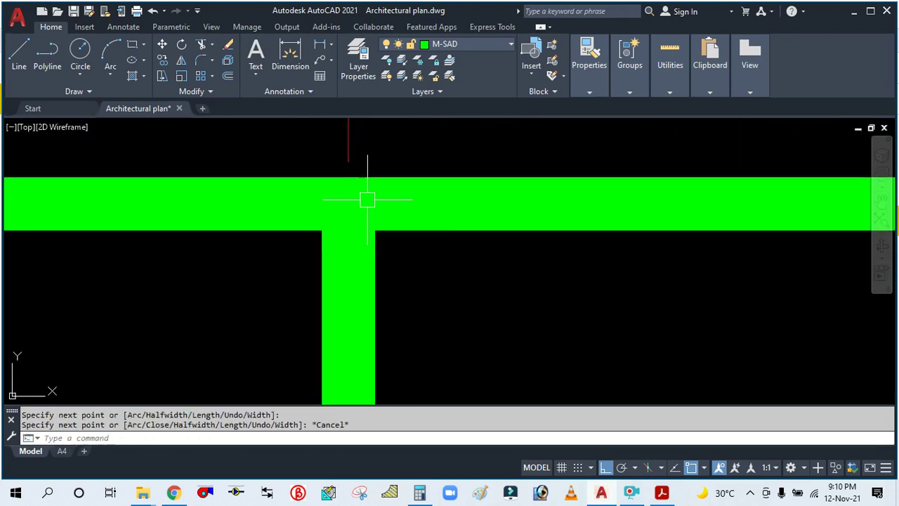
Draw a second branch from the upper diffuser centre down to the main duct
scroll(361, 195, "down", 7)
scroll(330, 198, "up", 5)
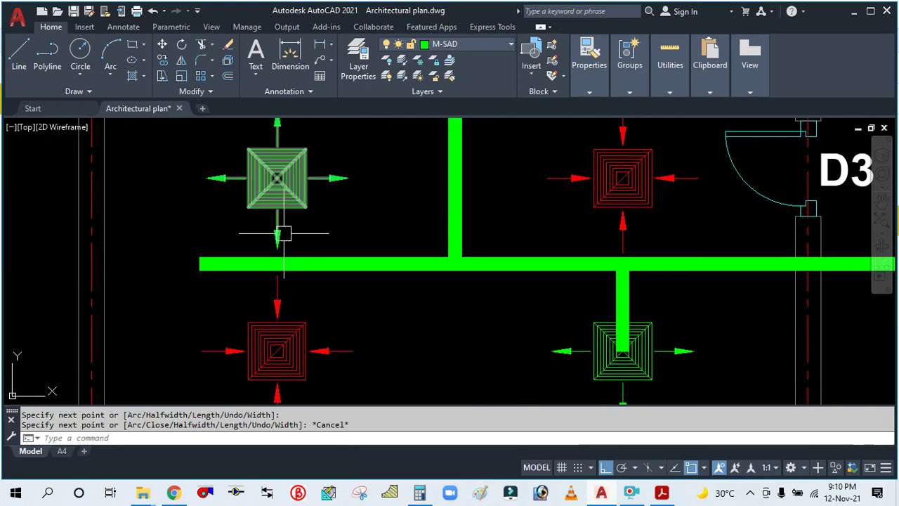
key("Return")
left_click(277, 177)
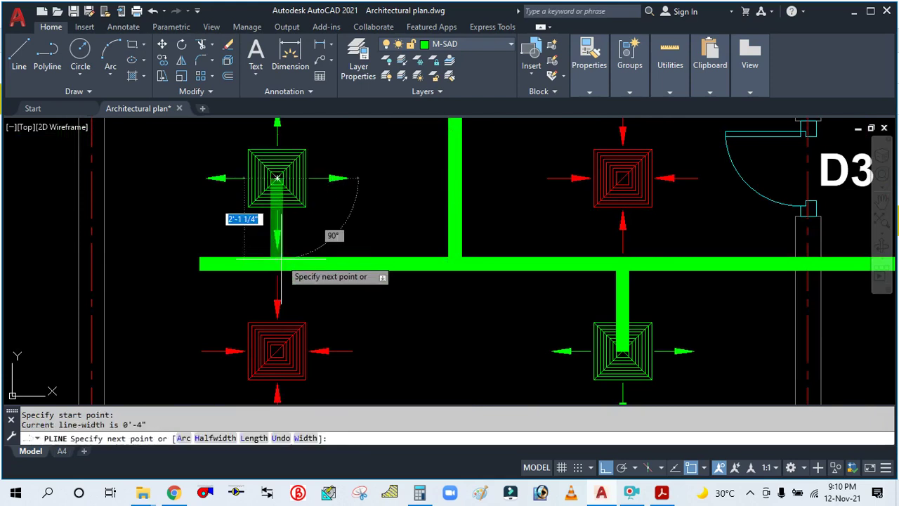
scroll(261, 262, "up", 4)
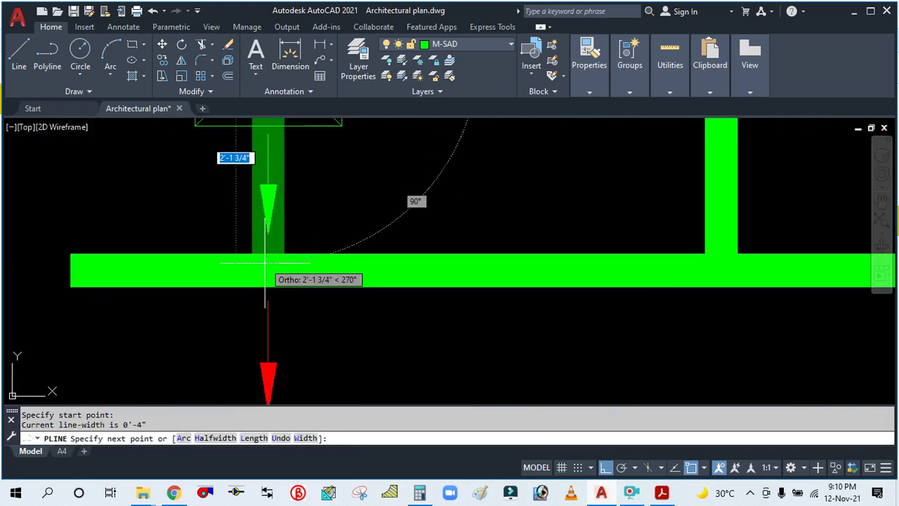
left_click(265, 264)
key("Escape")
Draw a short vertical end cap across the duct's left end
scroll(130, 243, "down", 4)
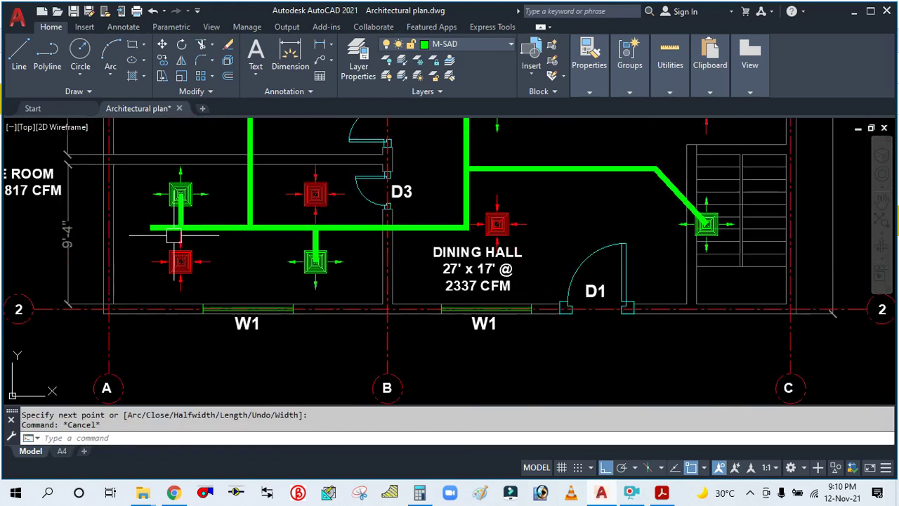
scroll(138, 233, "up", 3)
key("Return")
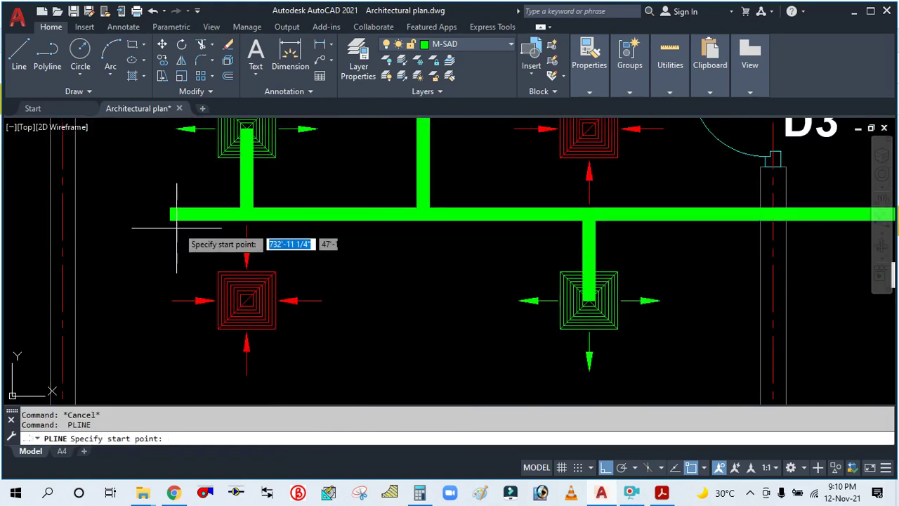
left_click(199, 192)
left_click(204, 237)
key("Escape")
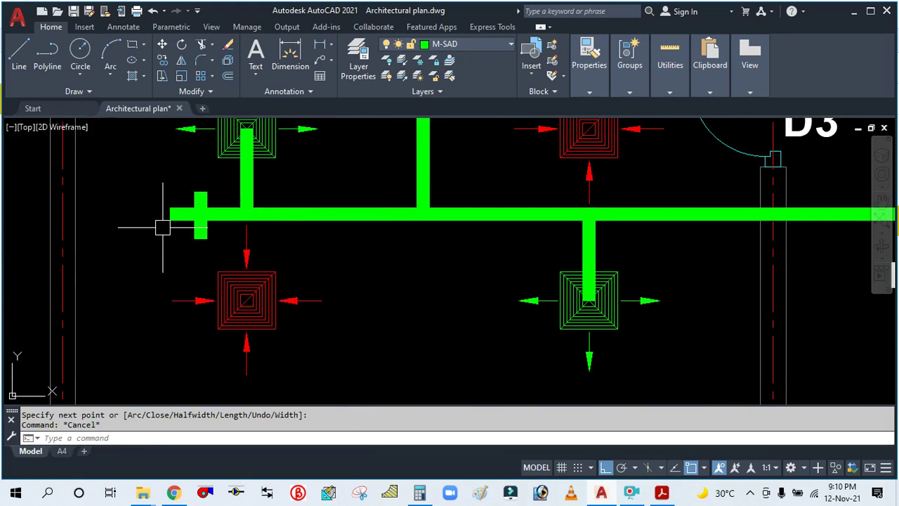
Trim the duct stub sticking out left of the end cap
type("TR")
key("Return")
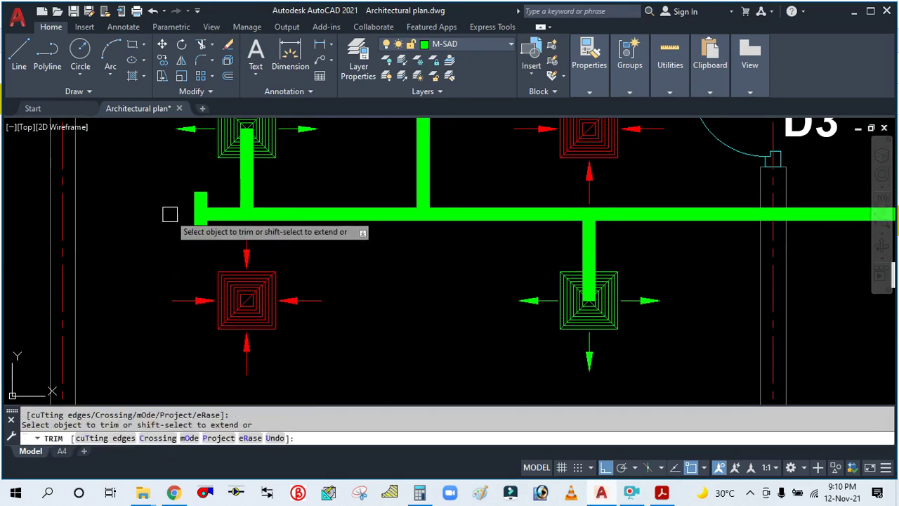
left_click(177, 214)
key("Escape")
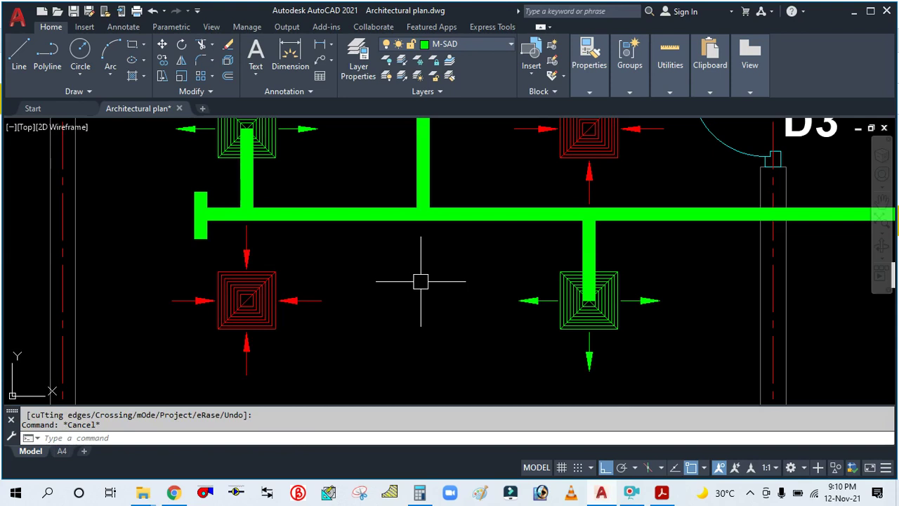
scroll(421, 282, "down", 5)
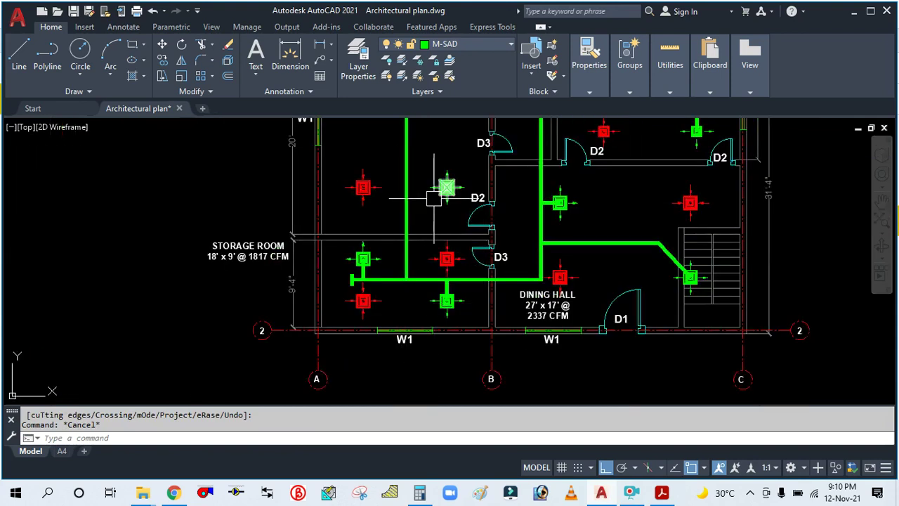
Draw a branch from the green diffuser's centre to the vertical main duct
scroll(429, 184, "up", 4)
type("P")
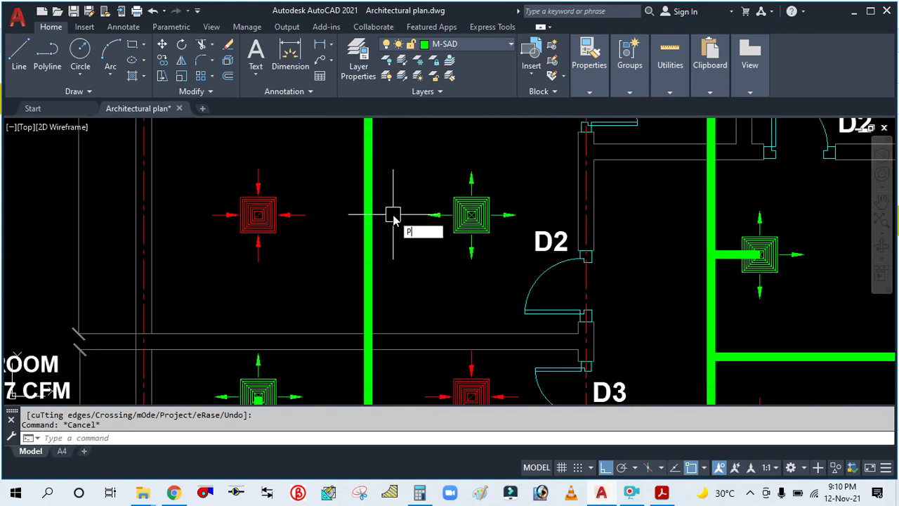
type("L")
key("Return")
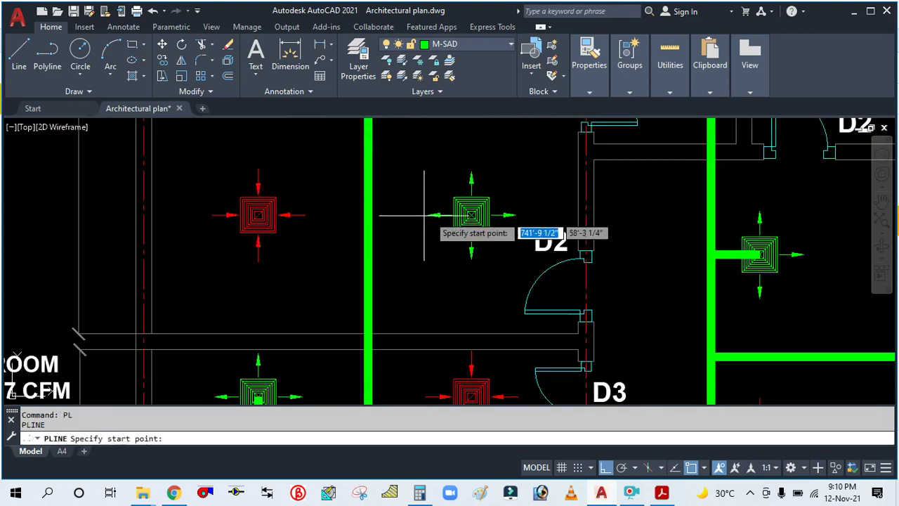
left_click(470, 215)
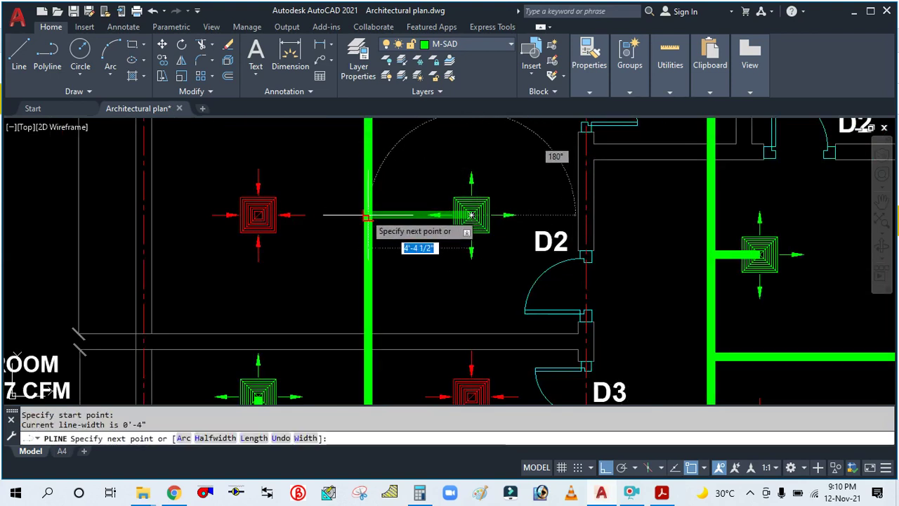
left_click(367, 216)
key("Escape")
Draw another branch duct from the left green diffuser across to the vertical supply duct
scroll(381, 251, "down", 8)
scroll(374, 277, "up", 4)
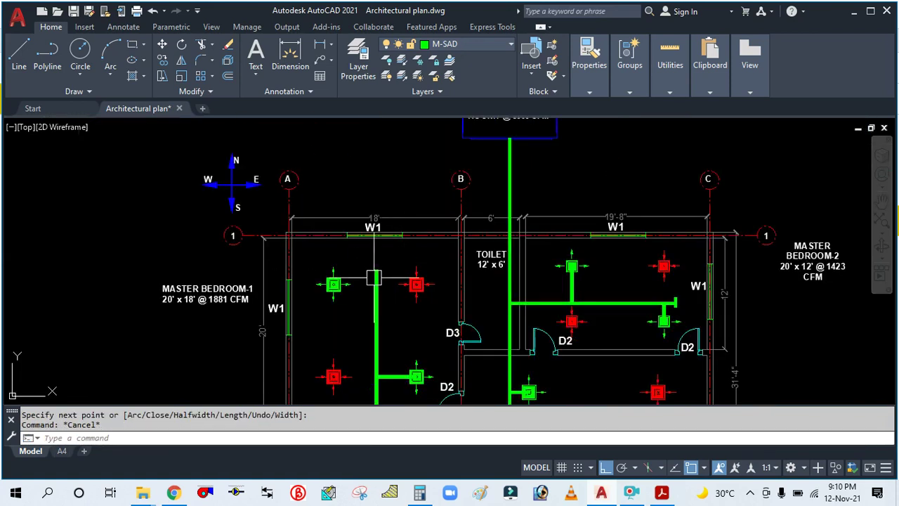
scroll(374, 278, "up", 4)
key("Return")
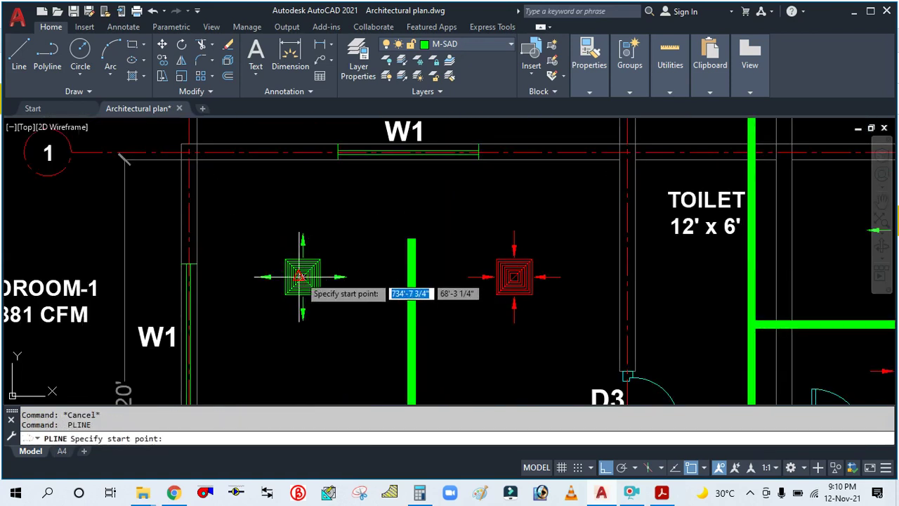
left_click(303, 276)
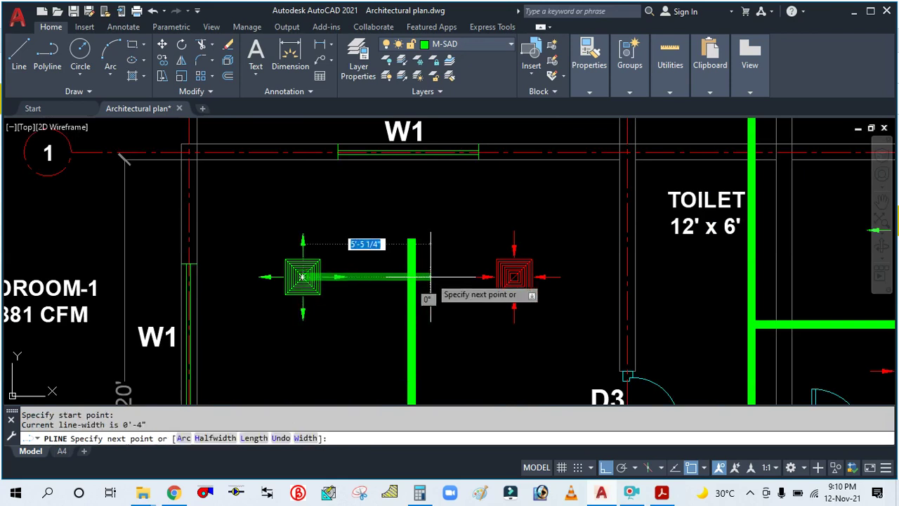
left_click(412, 277)
key("Escape")
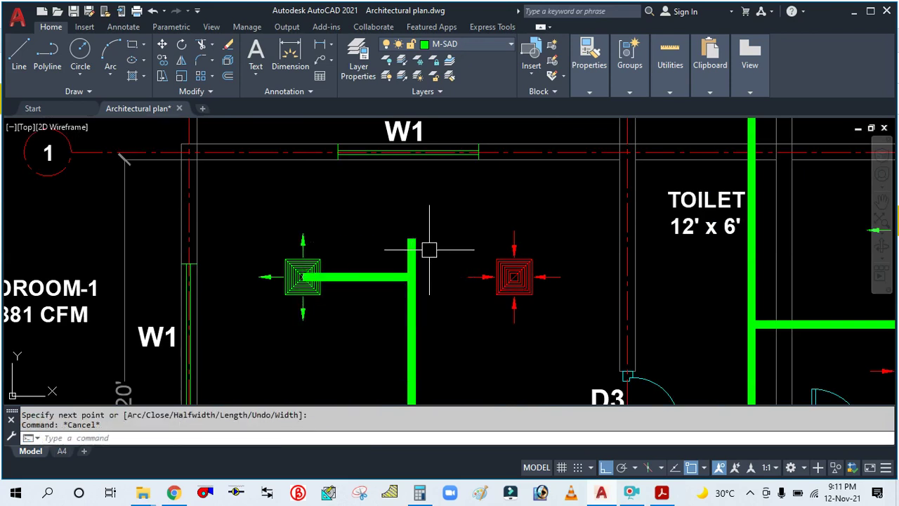
Draw a short crossbar polyline at the top of the vertical duct
scroll(425, 249, "up", 2)
type("P")
key("Return")
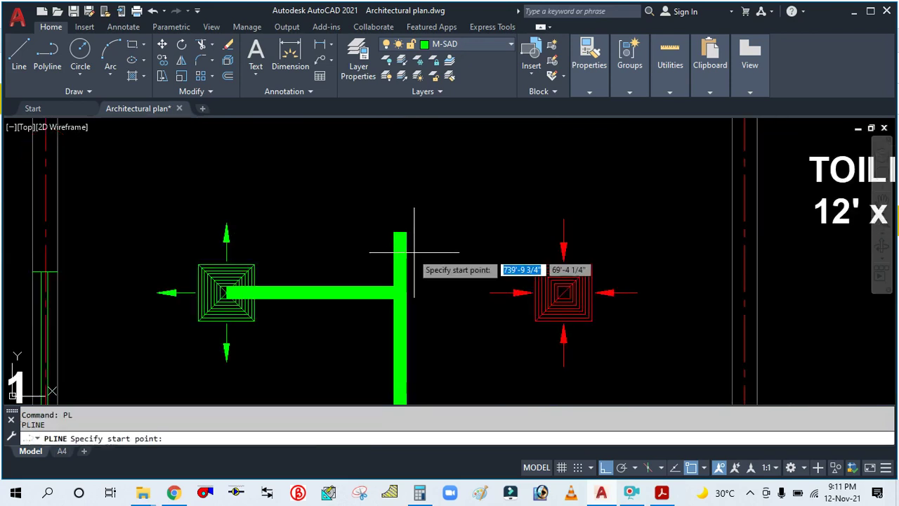
left_click(378, 248)
left_click(431, 250)
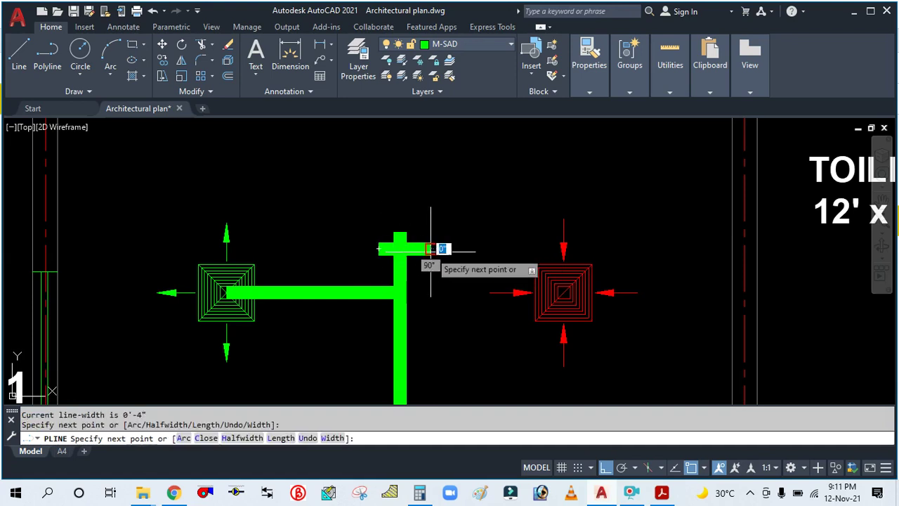
key("Escape")
Move the crossbar left so it sits centred on the duct end
type("M")
key("Return")
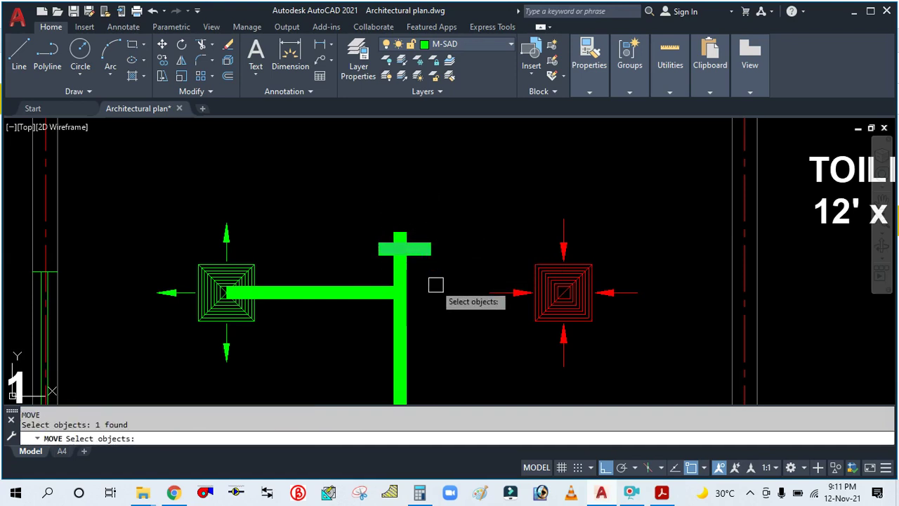
key("Return")
left_click(436, 284)
left_click(430, 281)
key("Return")
left_click(431, 260)
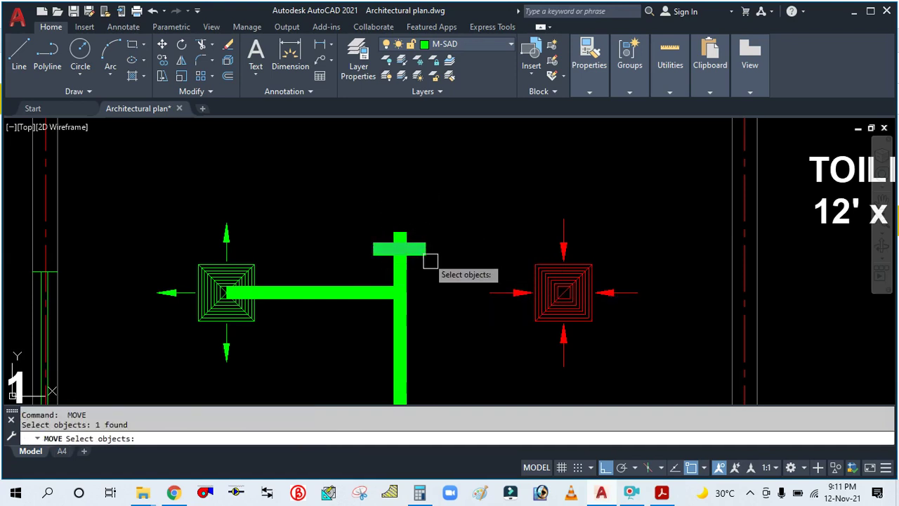
key("Return")
left_click(436, 276)
key("Escape")
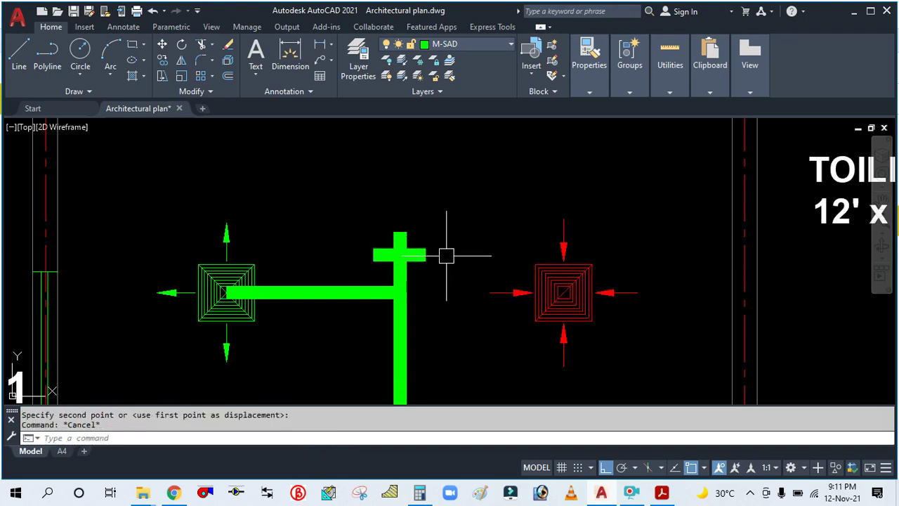
Start a trim with TR and cancel it without changes
type("TR")
key("Return")
key("Escape")
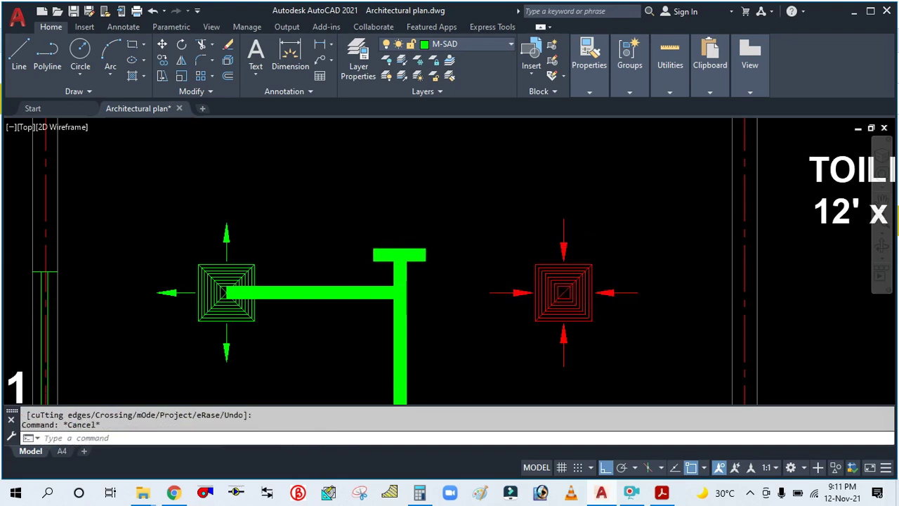
scroll(440, 249, "down", 10)
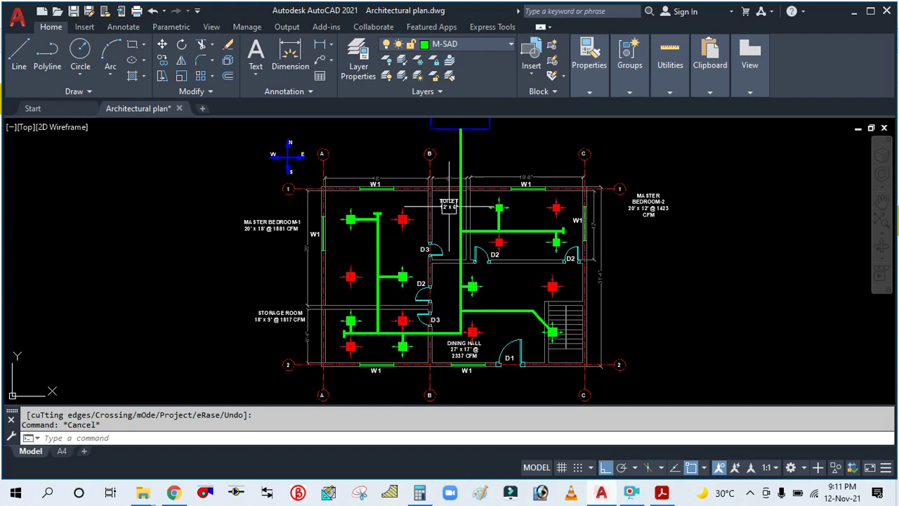
scroll(449, 296, "down", 2)
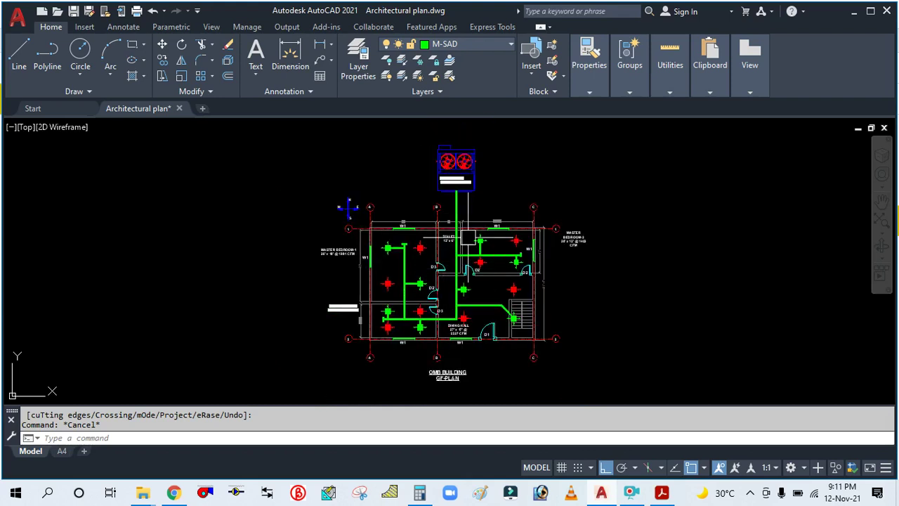
scroll(442, 290, "up", 2)
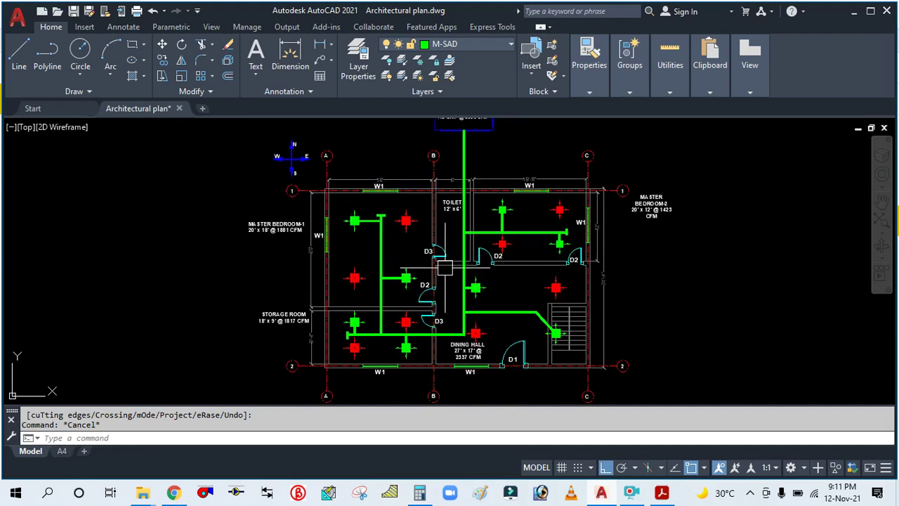
scroll(461, 180, "up", 2)
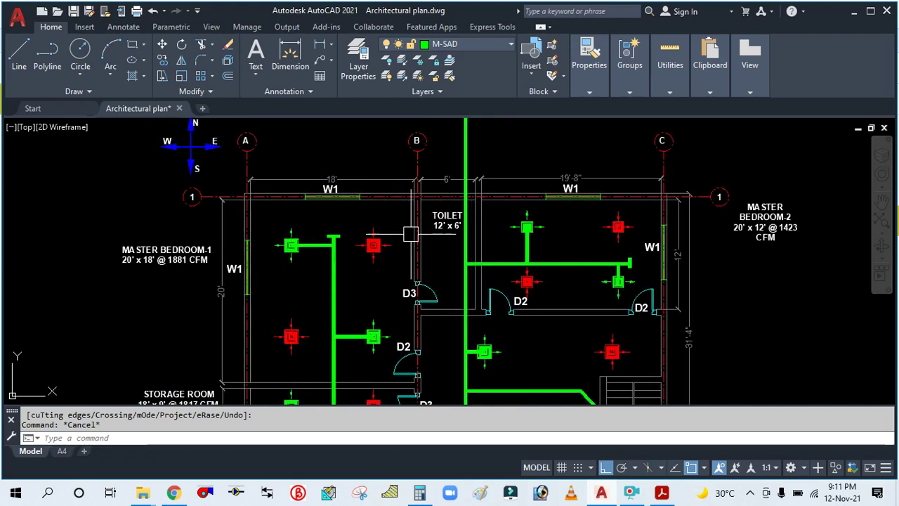
scroll(440, 211, "down", 2)
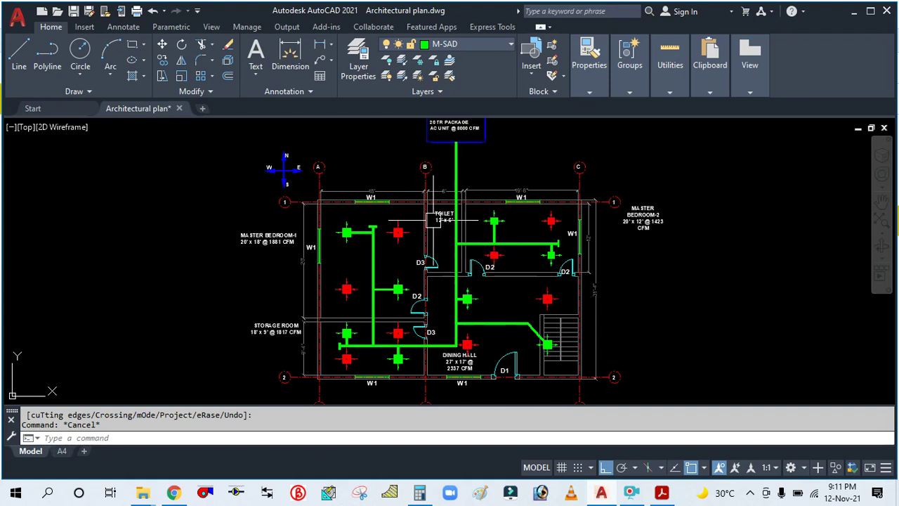
scroll(471, 216, "up", 2)
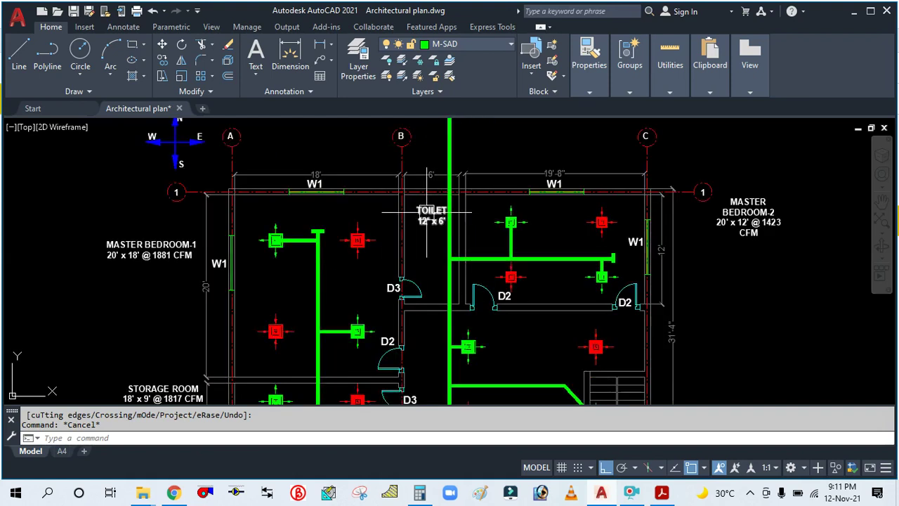
scroll(413, 246, "down", 2)
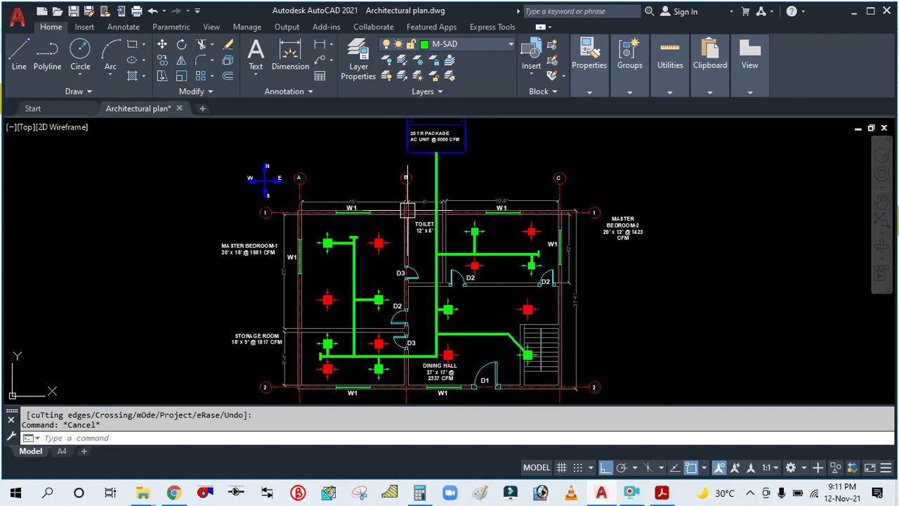
scroll(390, 239, "down", 2)
scroll(425, 257, "up", 2)
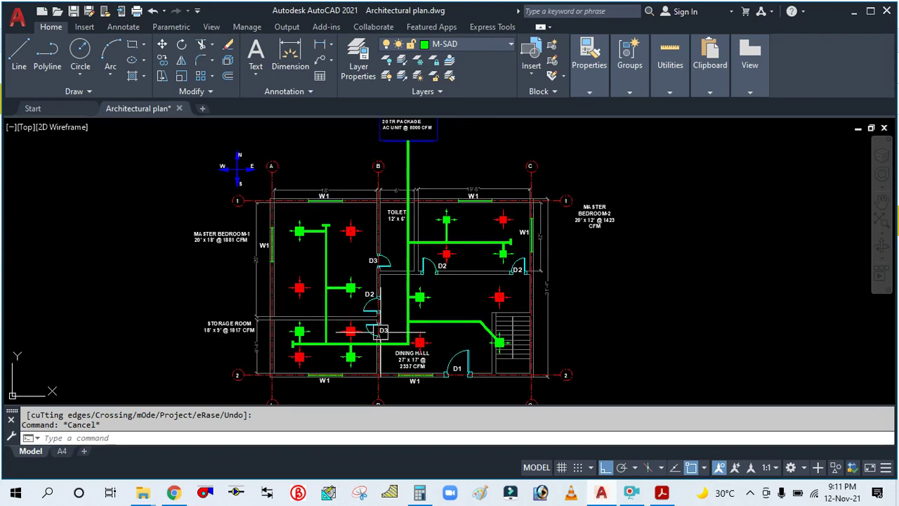
scroll(397, 342, "up", 2)
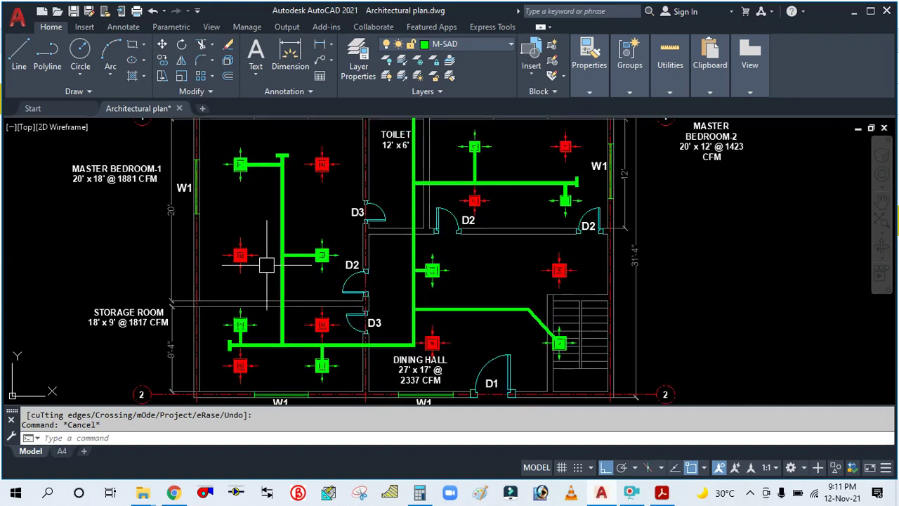
scroll(330, 273, "down", 2)
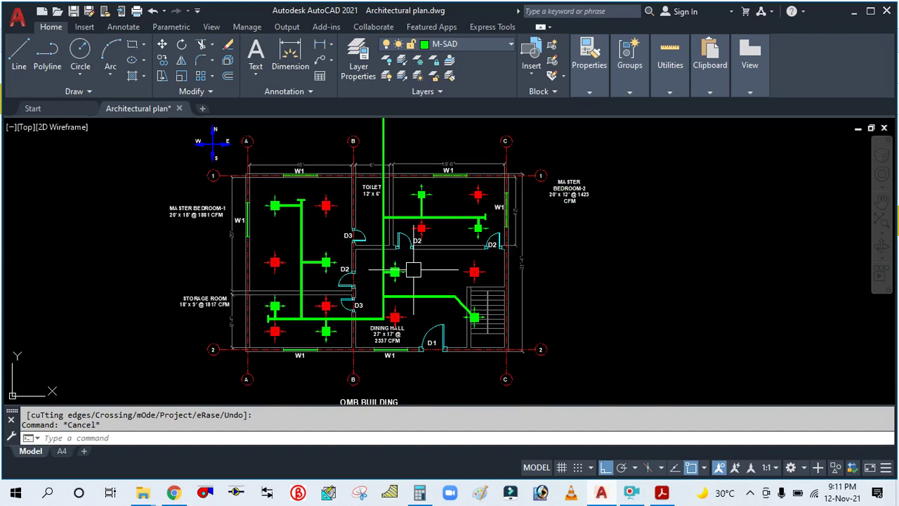
scroll(406, 272, "down", 2)
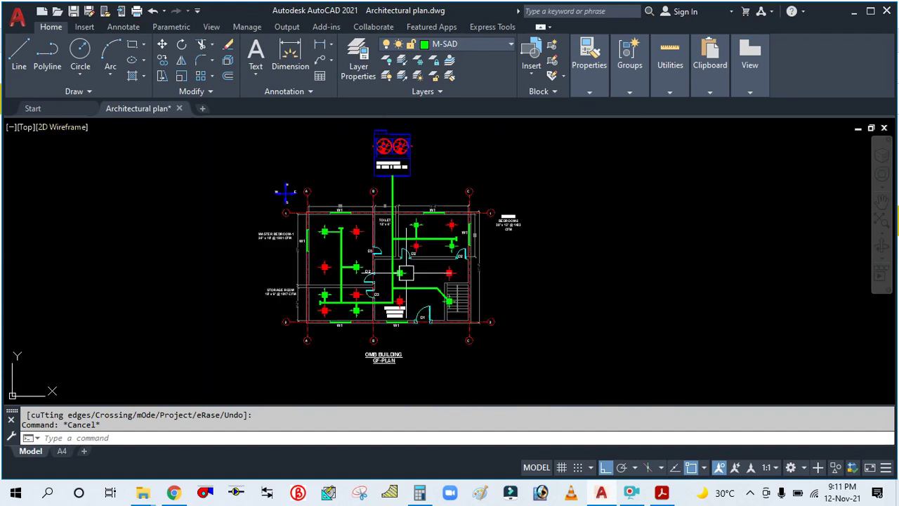
scroll(385, 191, "up", 2)
scroll(388, 207, "down", 2)
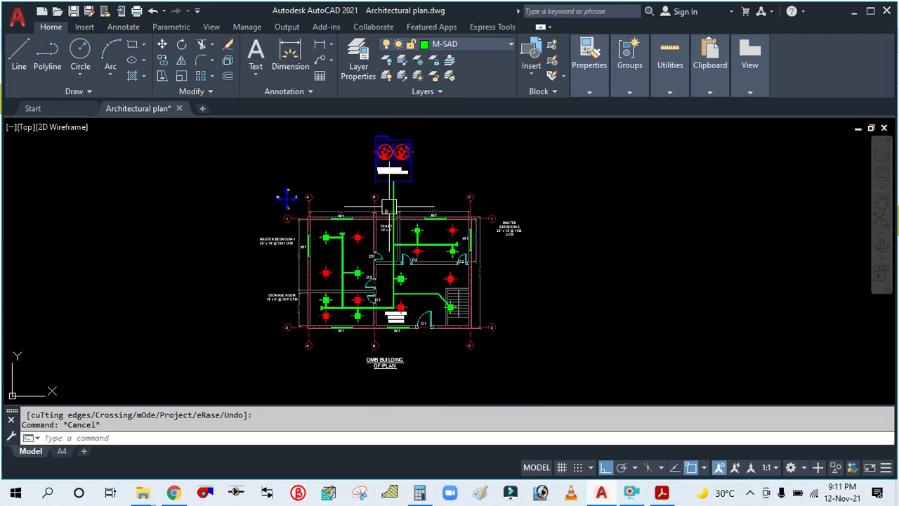
scroll(376, 216, "up", 2)
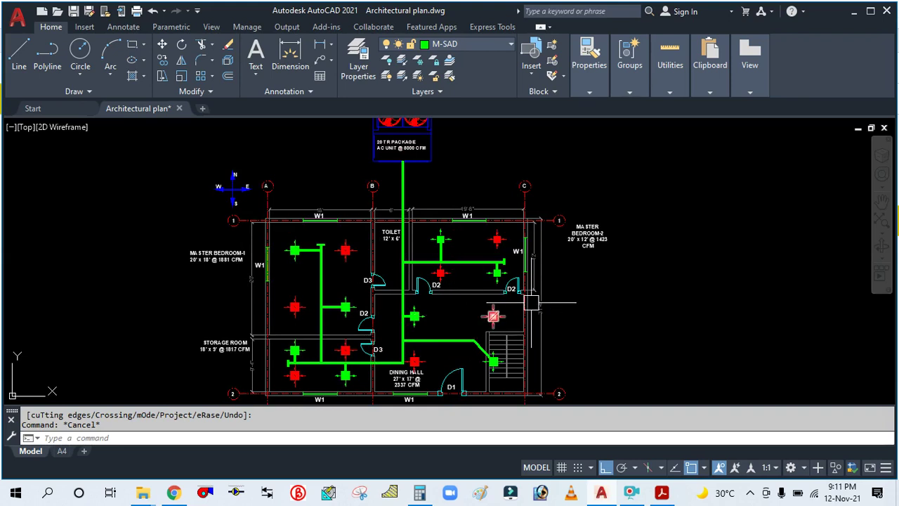
scroll(537, 289, "down", 2)
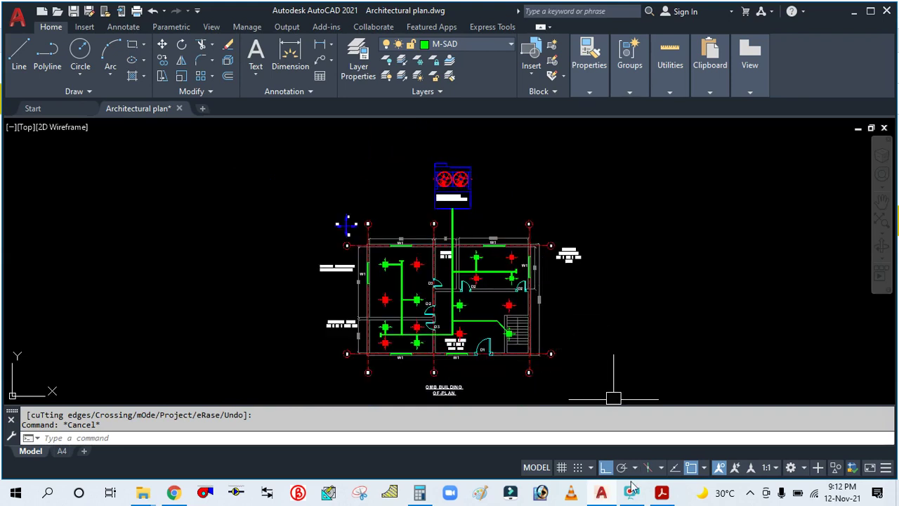